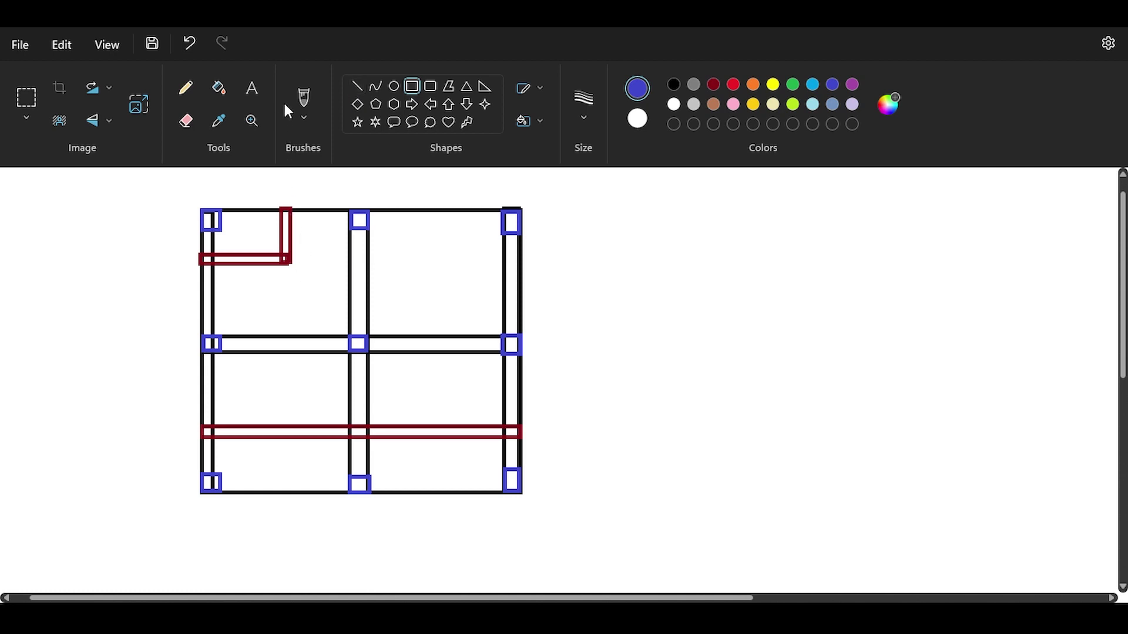
Hand-draw red span-direction arrows in the plan panels: two-way, one-way horizontal and one-way vertical
click(296, 93)
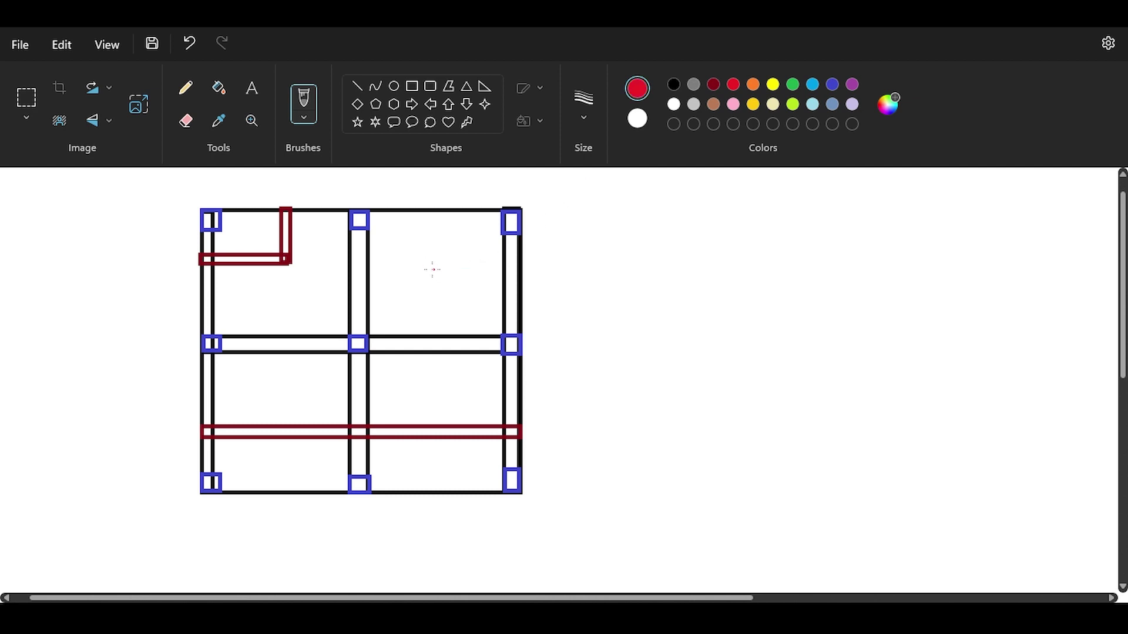
mouse_move(427, 270)
mouse_down()
mouse_move(440, 253)
mouse_move(437, 311)
mouse_move(475, 287)
mouse_up()
click(417, 279)
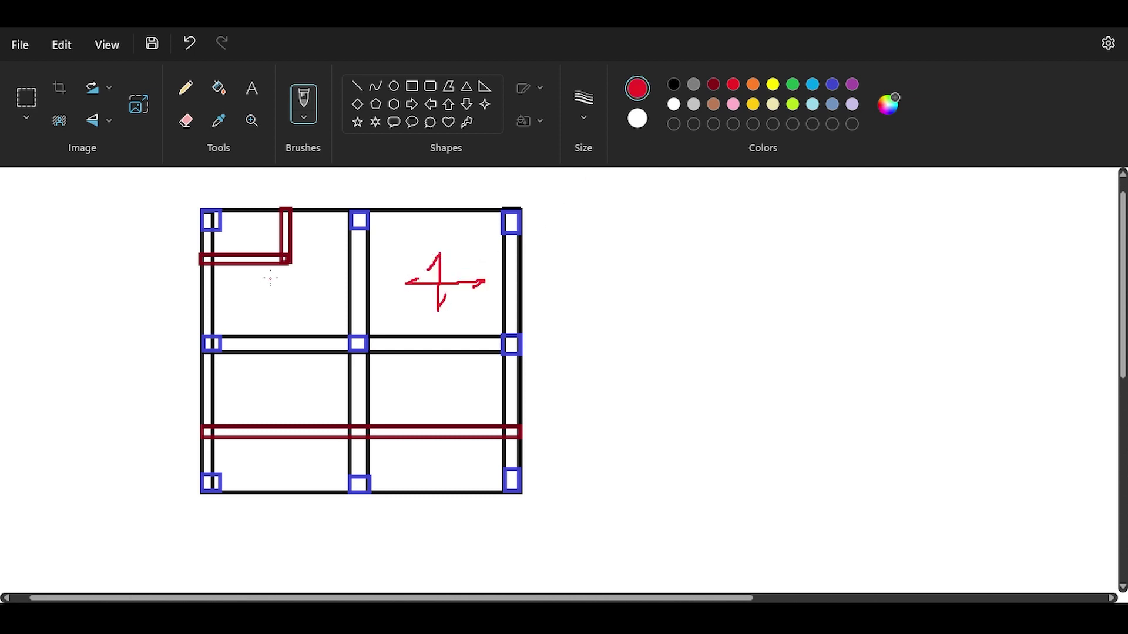
mouse_move(269, 276)
mouse_down()
mouse_move(332, 282)
mouse_move(322, 292)
mouse_up()
mouse_move(435, 388)
mouse_down()
mouse_move(442, 371)
mouse_move(450, 462)
mouse_up()
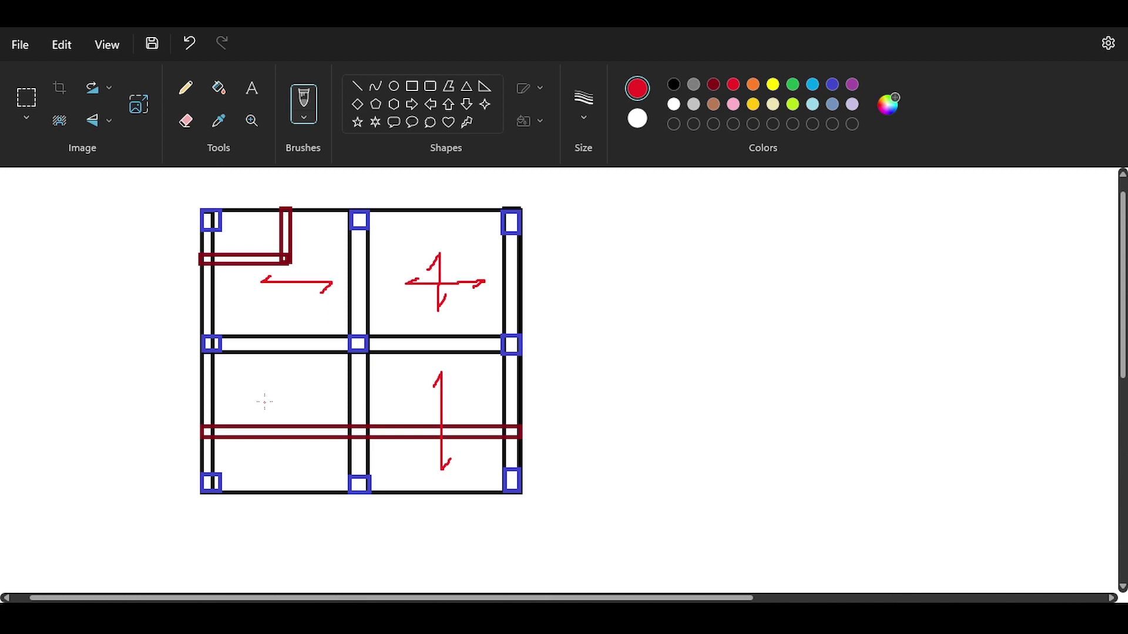
drag(263, 392, 281, 462)
In Robot's Structural Axis settings, add X axes at 0, 4 and 8 m
click(692, 621)
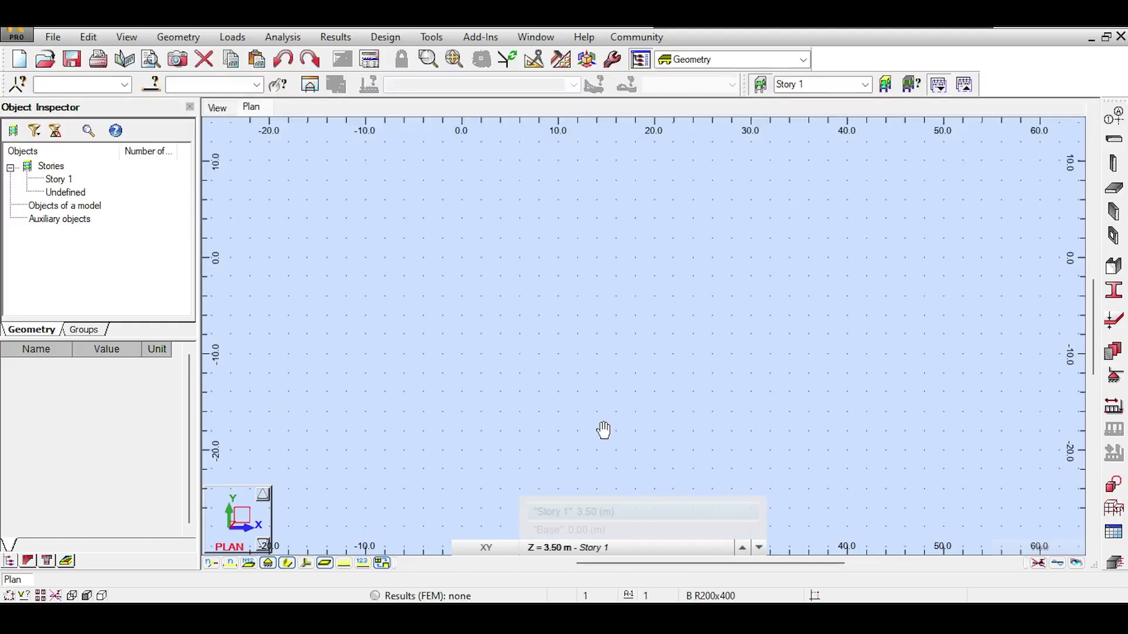
click(1112, 122)
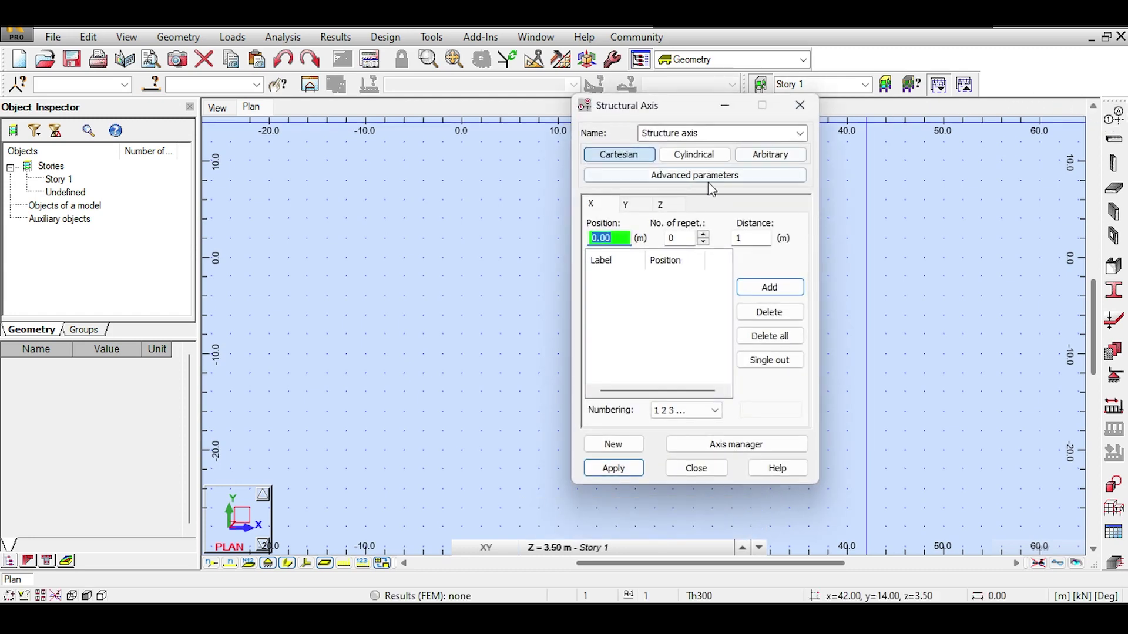
drag(646, 105, 595, 92)
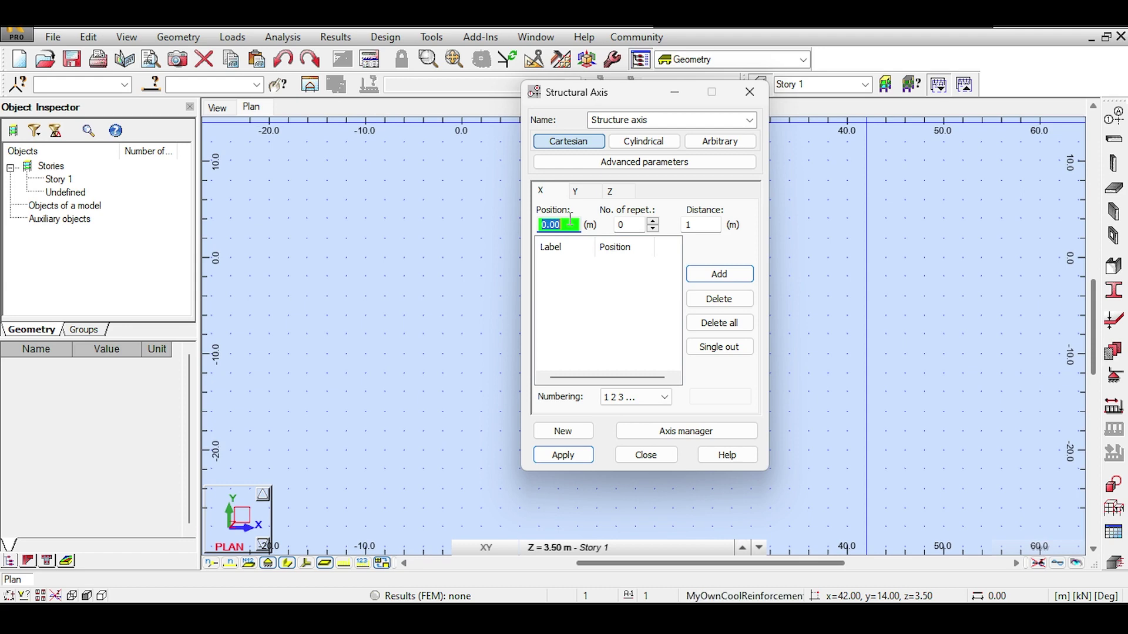
key(Return)
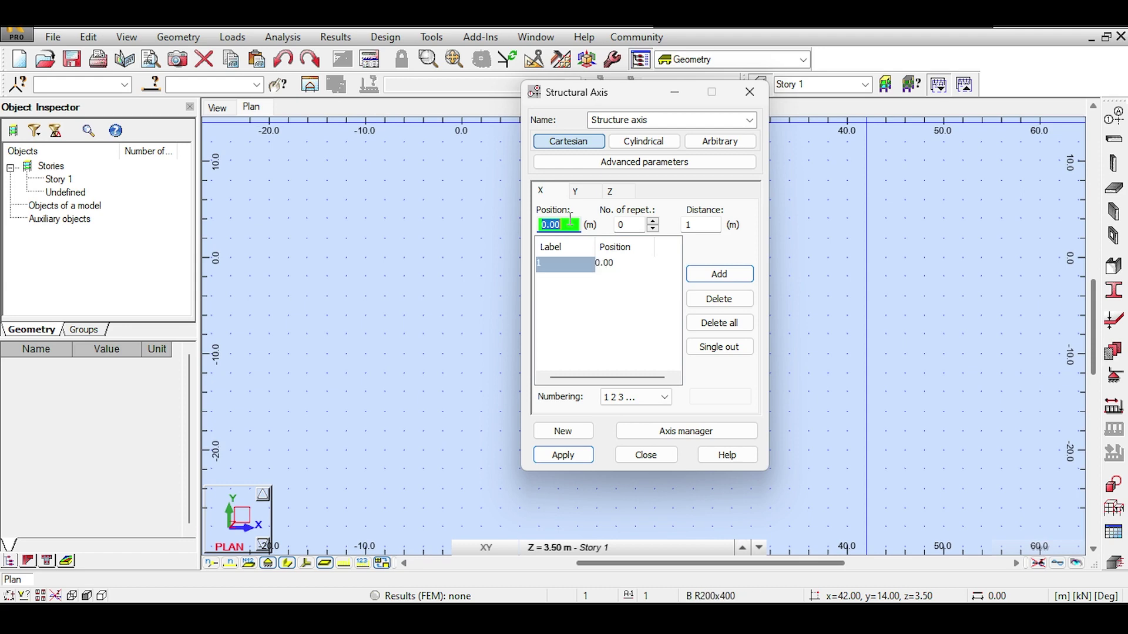
text(4)
key(Return)
text(8)
key(Return)
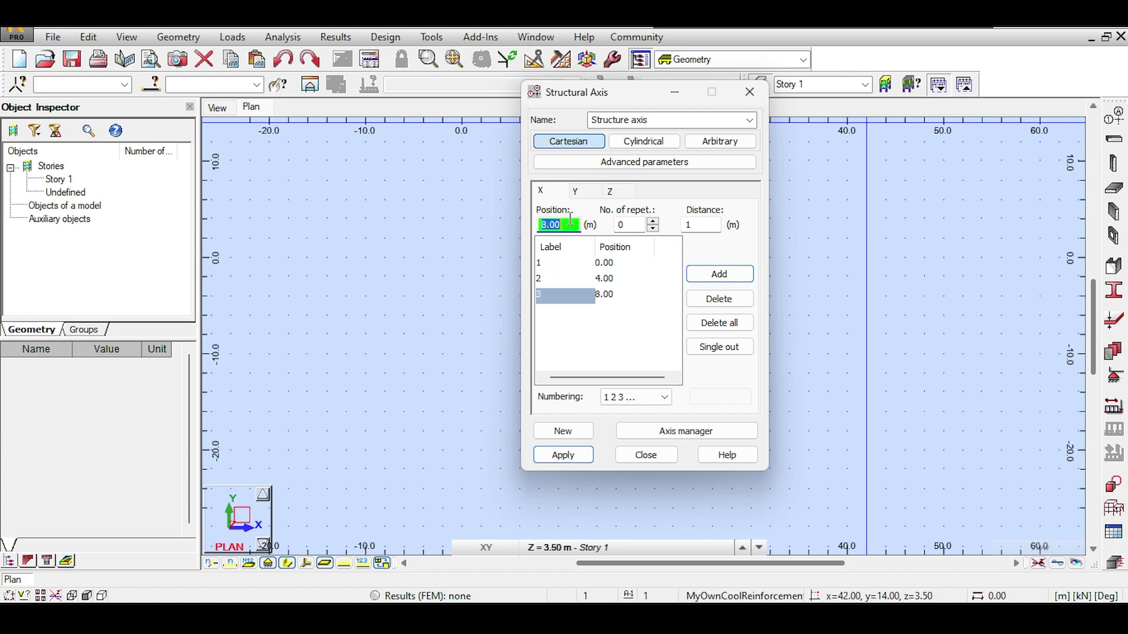
Add Y axes at 5 and 10 m, apply the grid, and show the 3D view
click(576, 189)
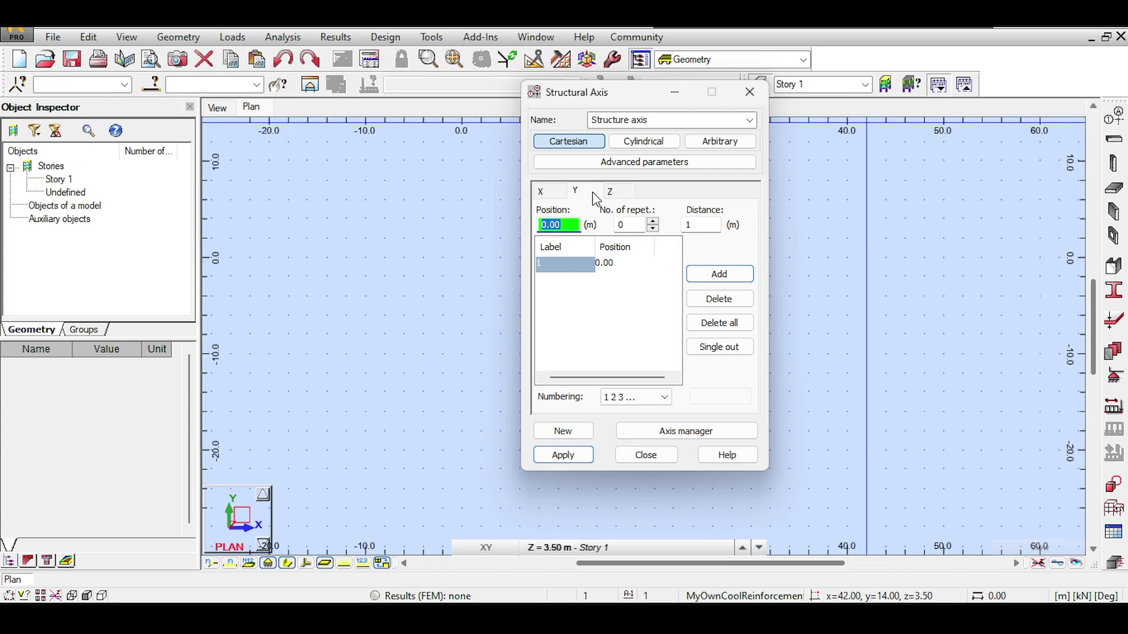
text(5)
key(Return)
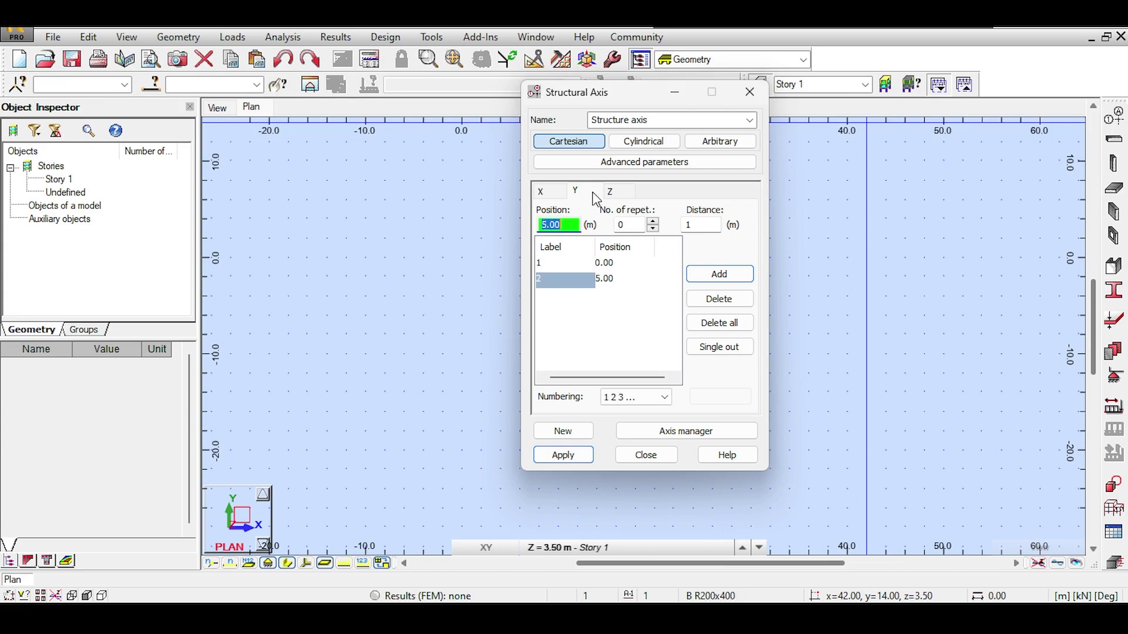
text(10)
key(Return)
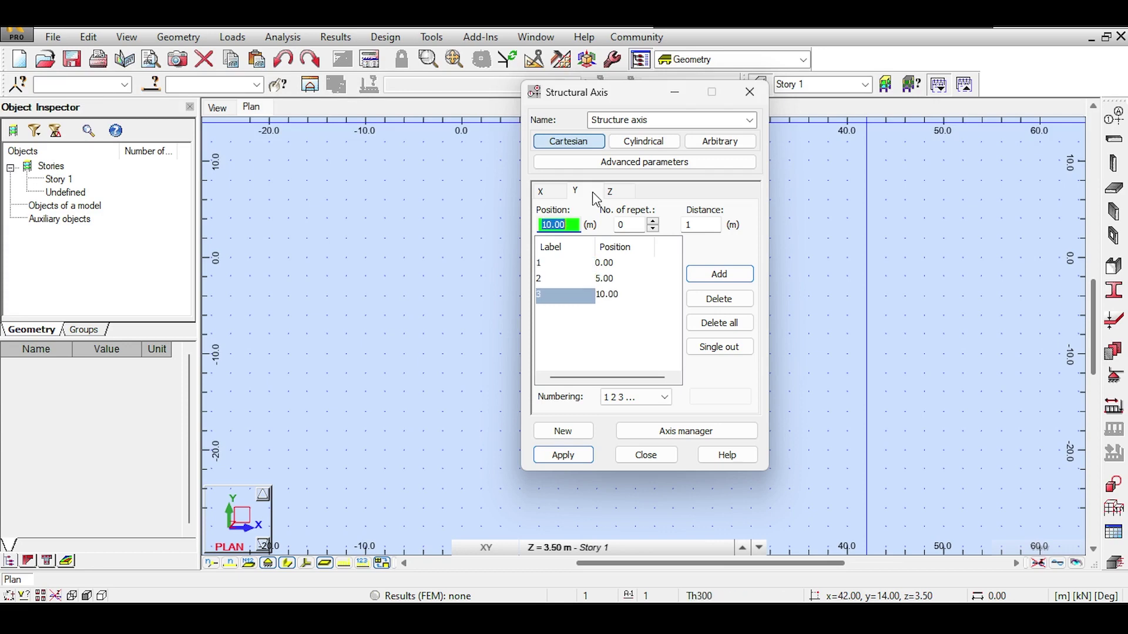
click(609, 191)
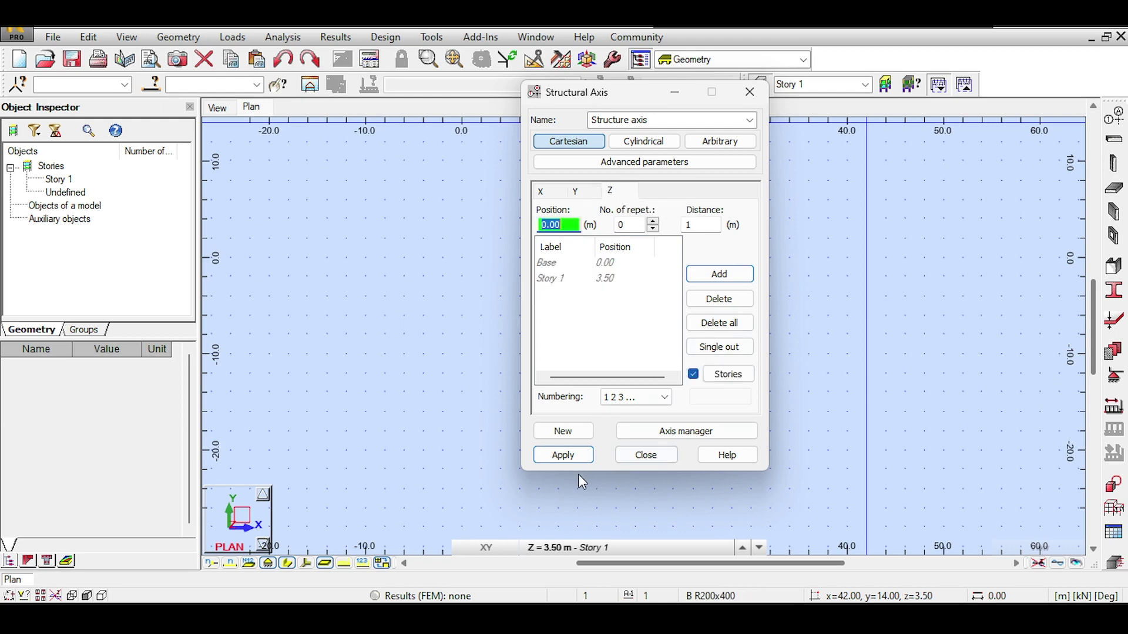
click(563, 456)
click(217, 108)
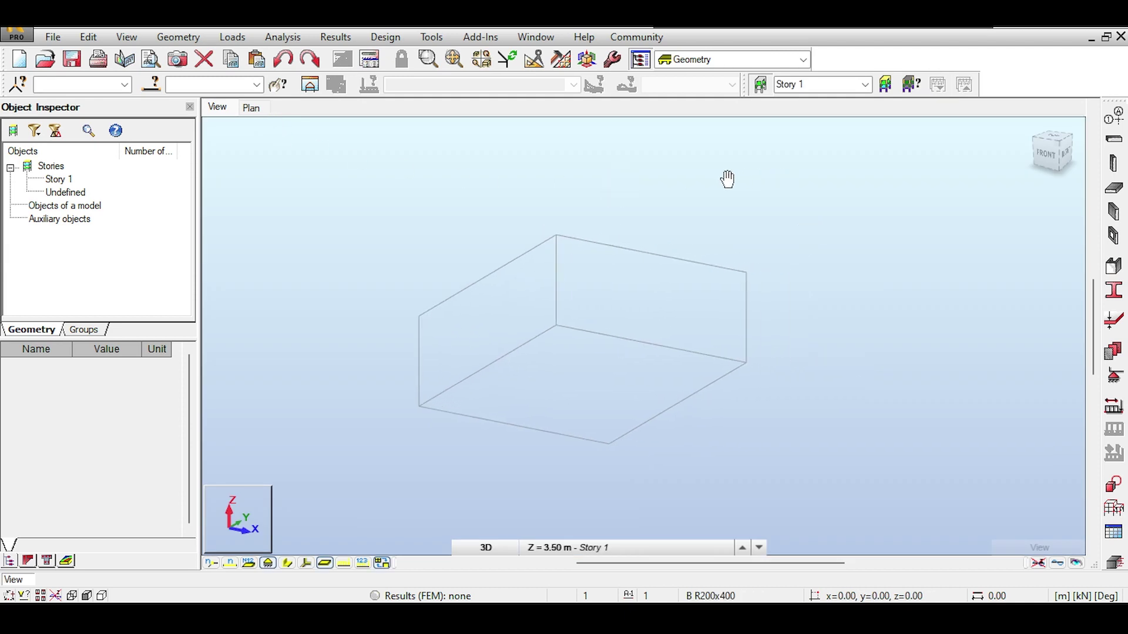
Start the Column tool with the section type set to RC column
click(1112, 163)
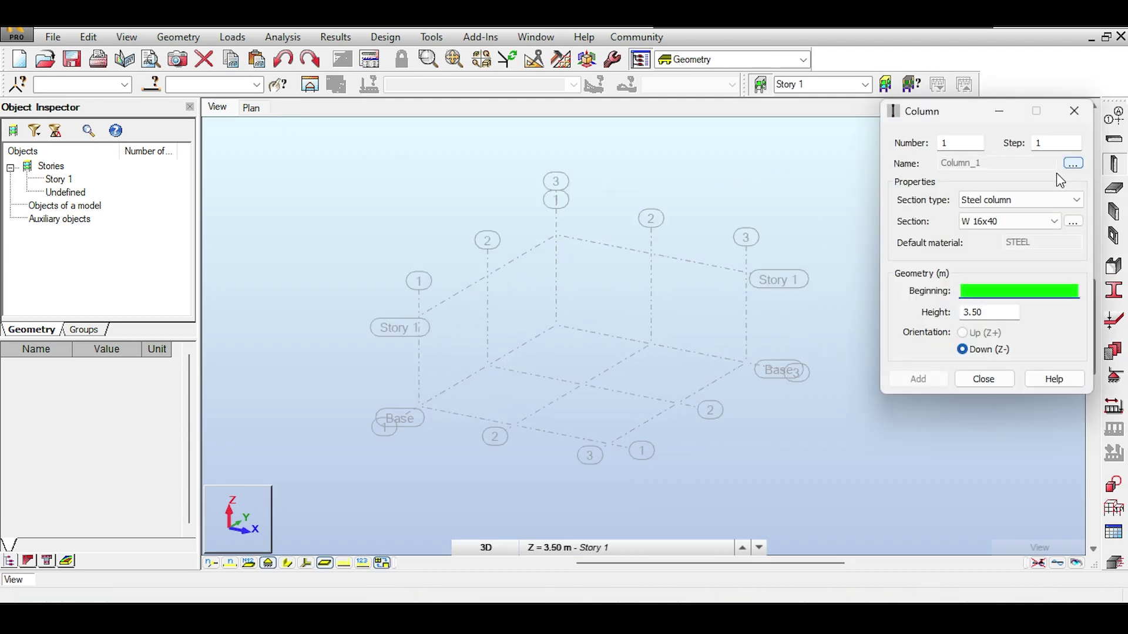
click(1025, 201)
click(1016, 235)
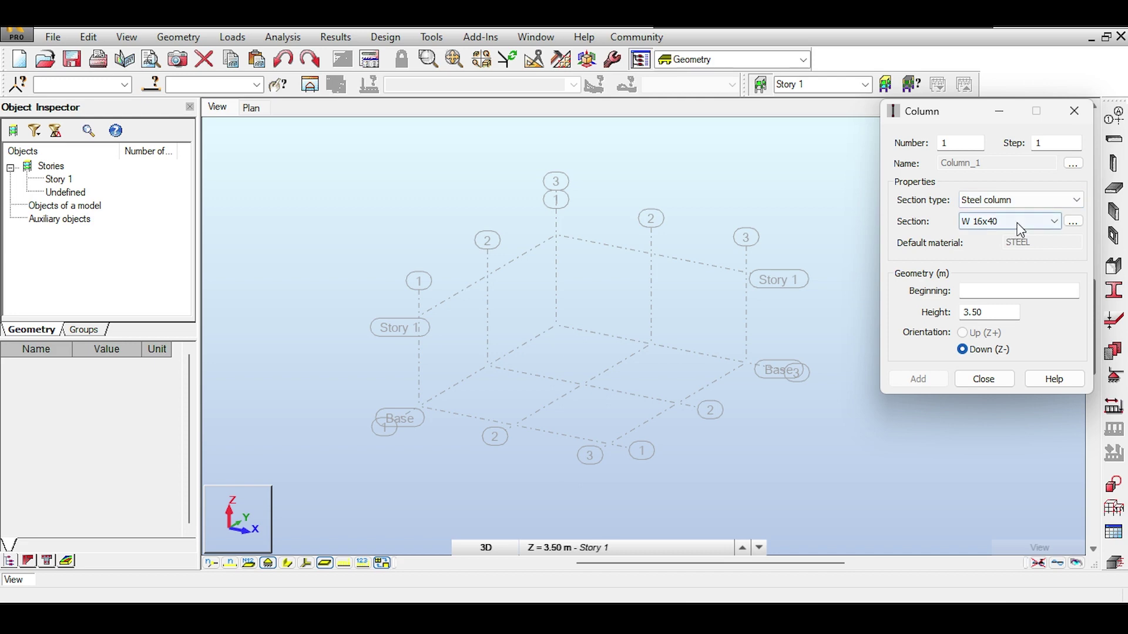
click(1034, 200)
click(998, 223)
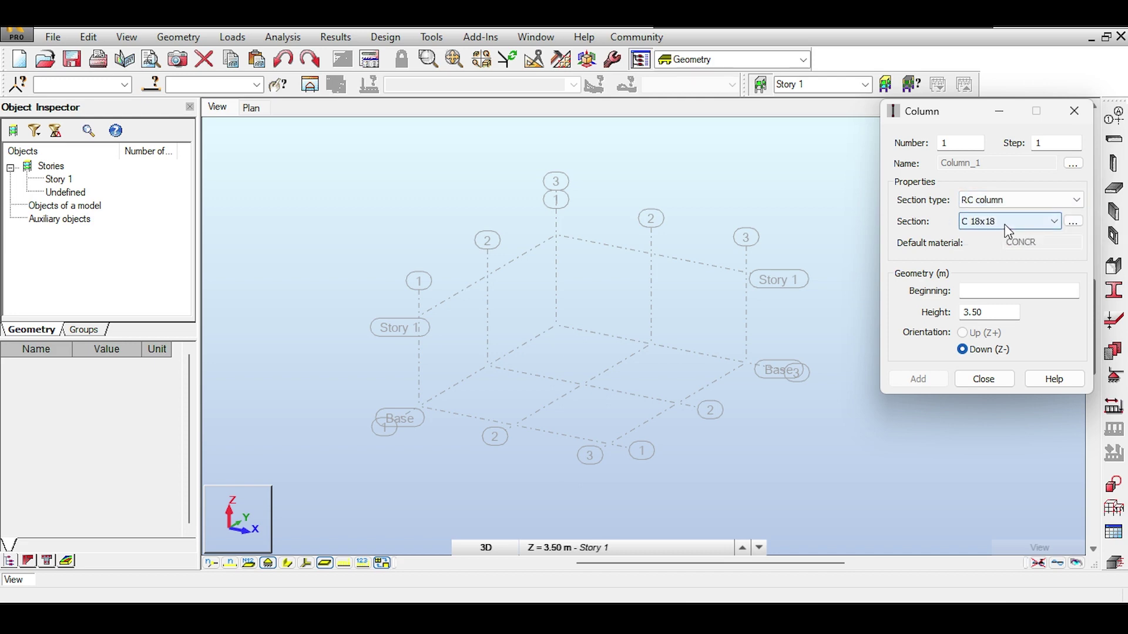
click(1006, 221)
click(1005, 224)
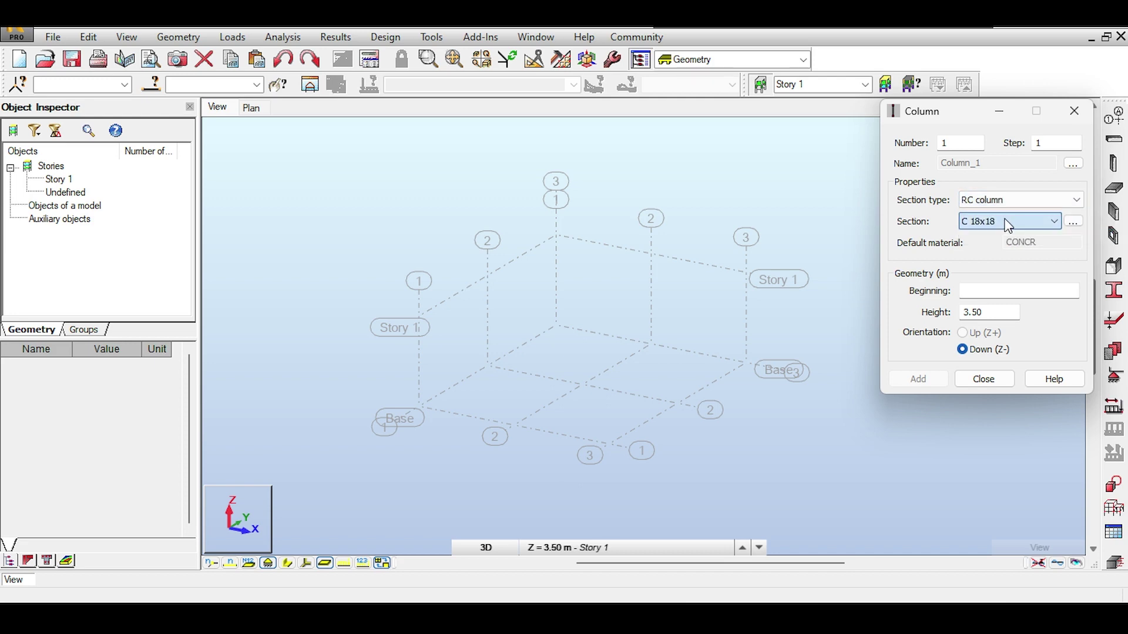
click(1057, 201)
click(1059, 211)
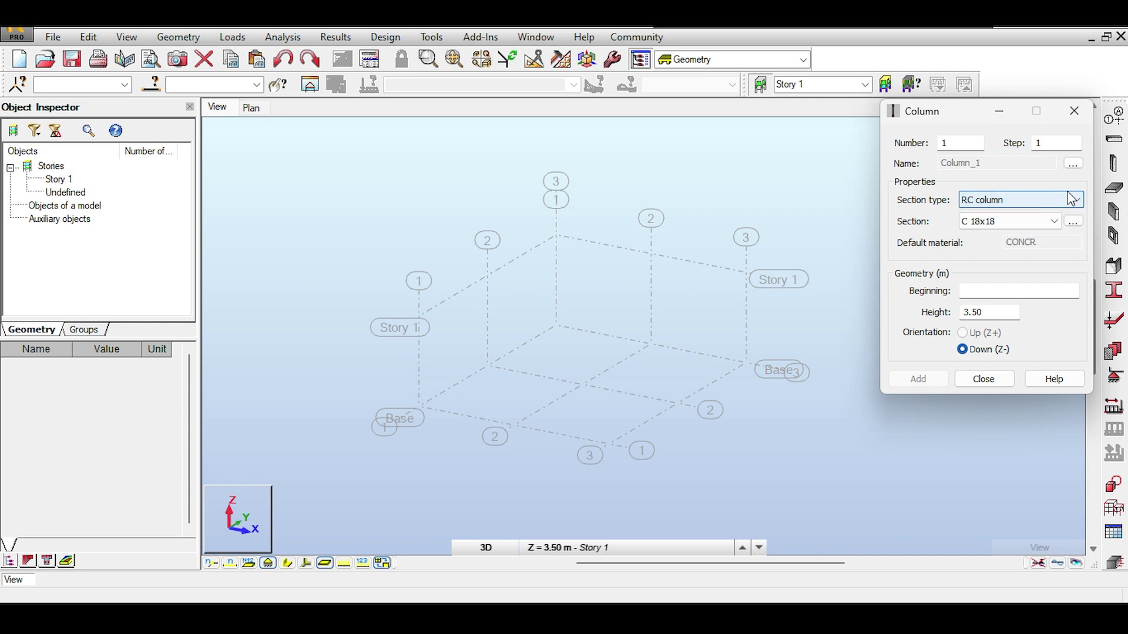
Create a new 300 x 300 mm column section, C R300x300
click(1073, 221)
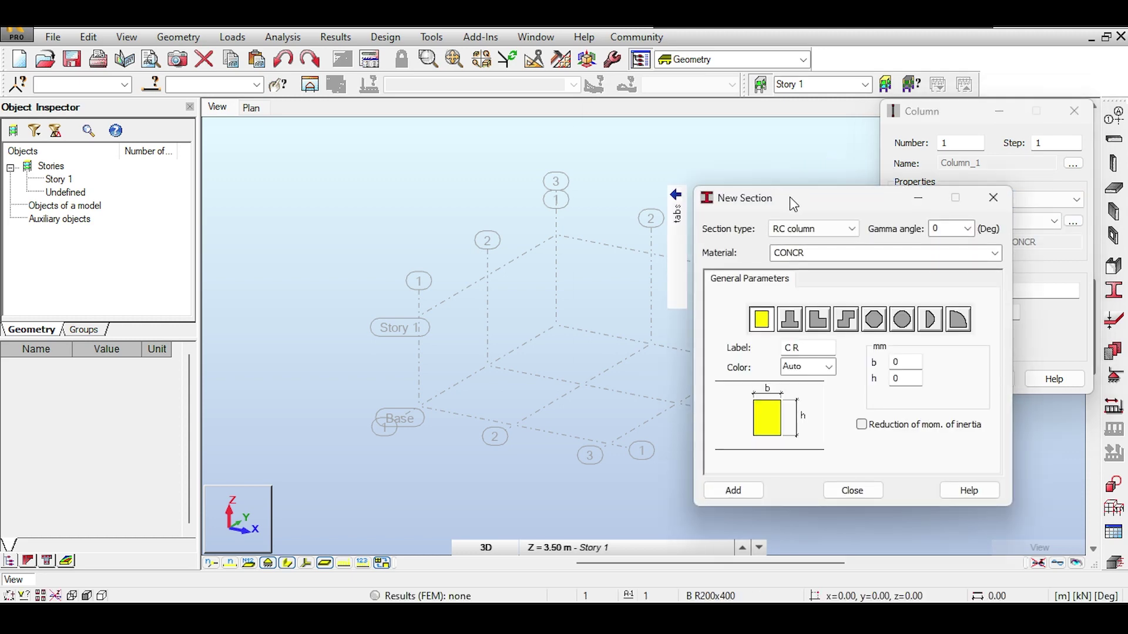
drag(790, 196, 852, 93)
click(968, 259)
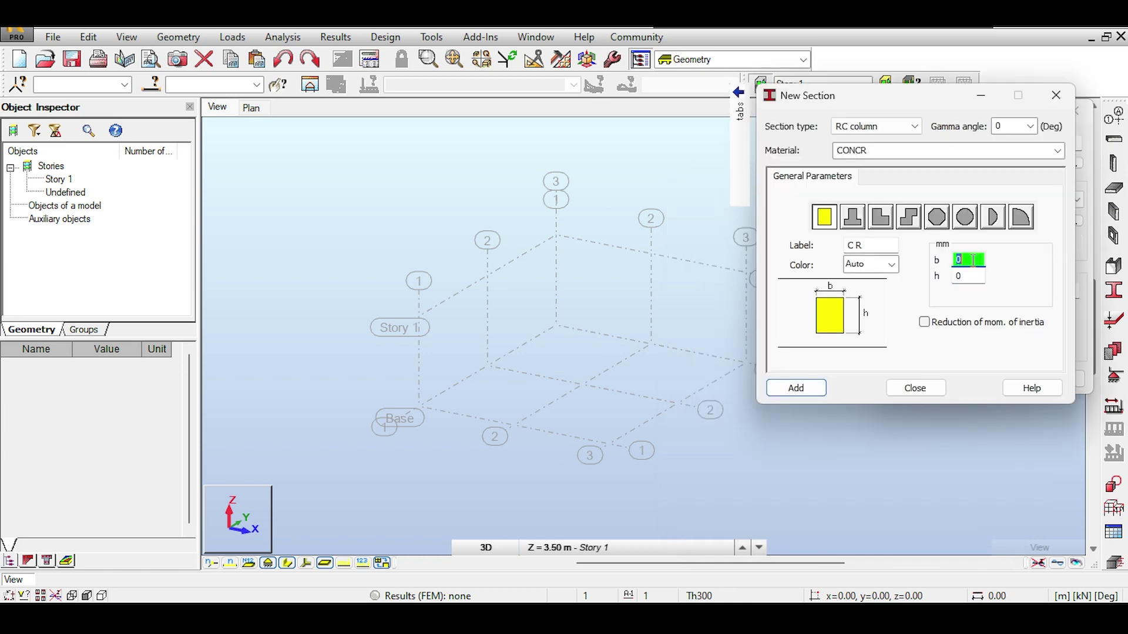
text(300)
key(Tab)
text(300)
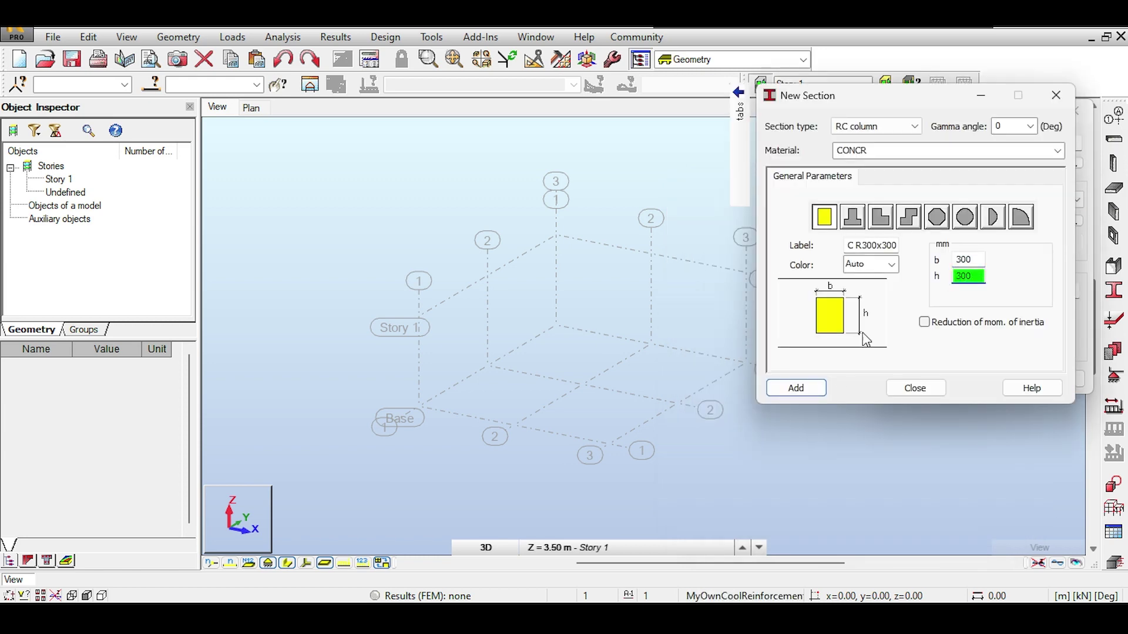
click(821, 391)
click(911, 383)
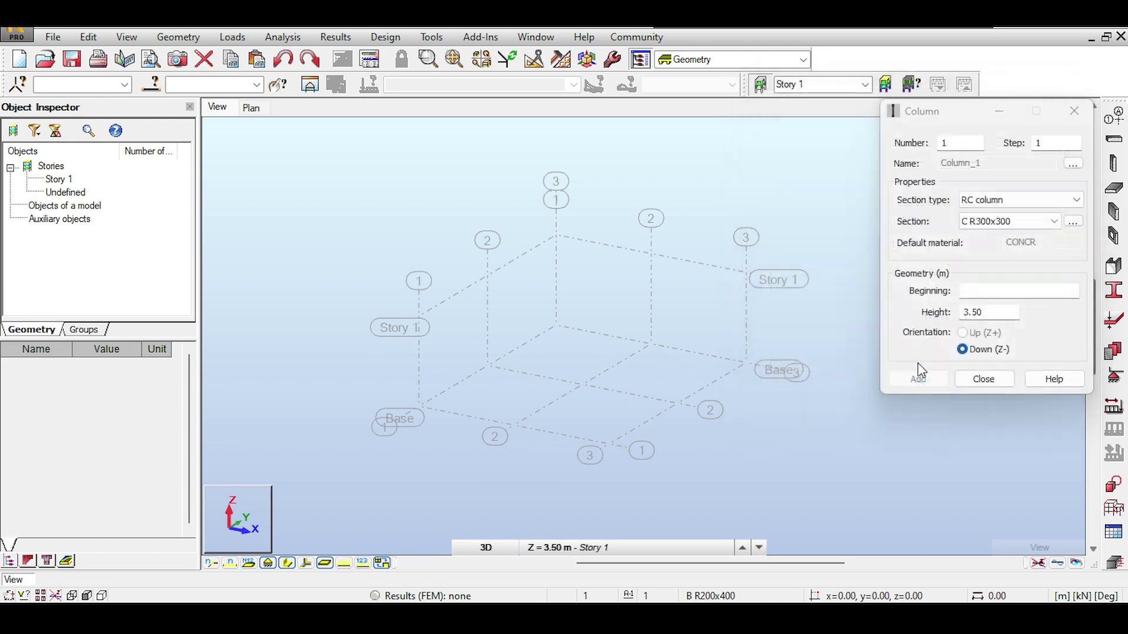
Place columns at all nine grid intersections, from (8,10) round to (8,0)
click(977, 289)
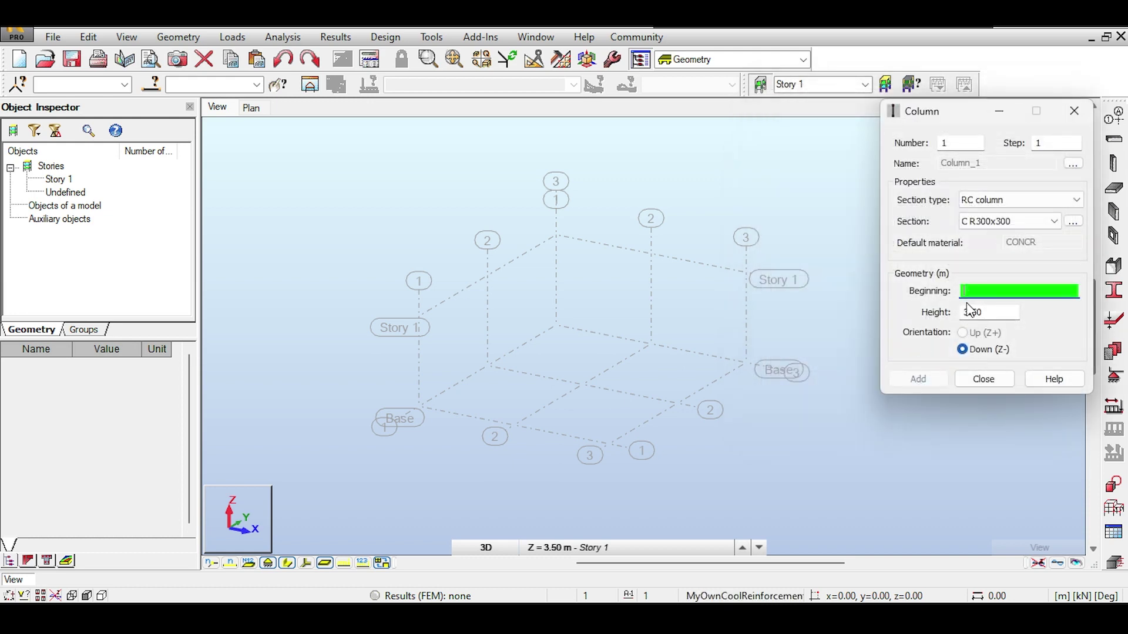
click(747, 287)
click(651, 254)
click(556, 235)
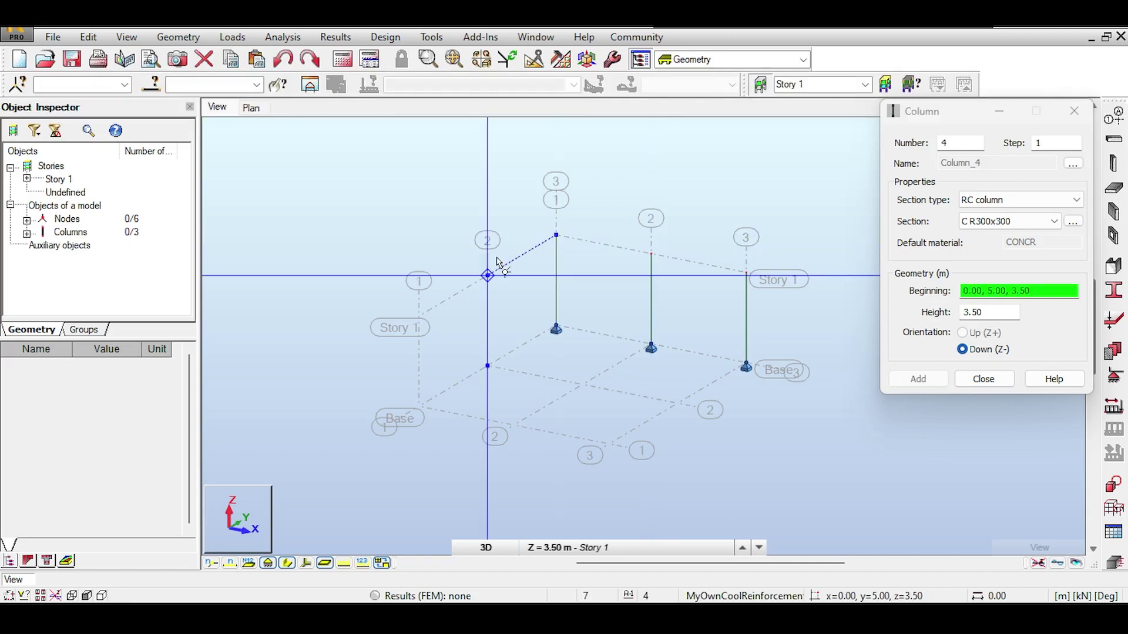
click(487, 275)
click(419, 316)
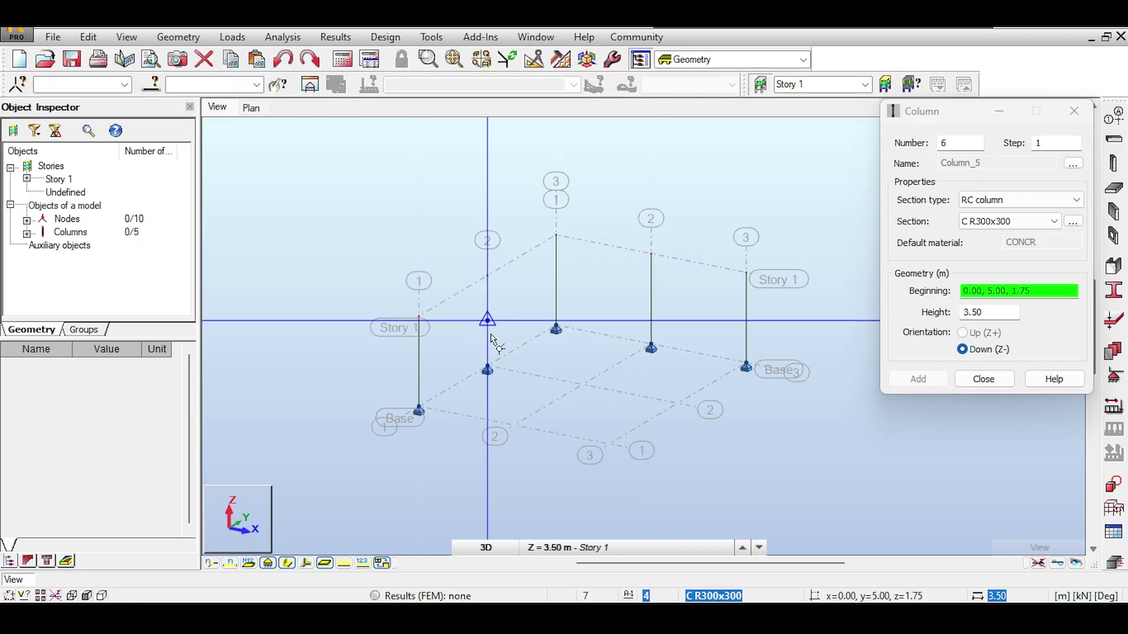
click(514, 334)
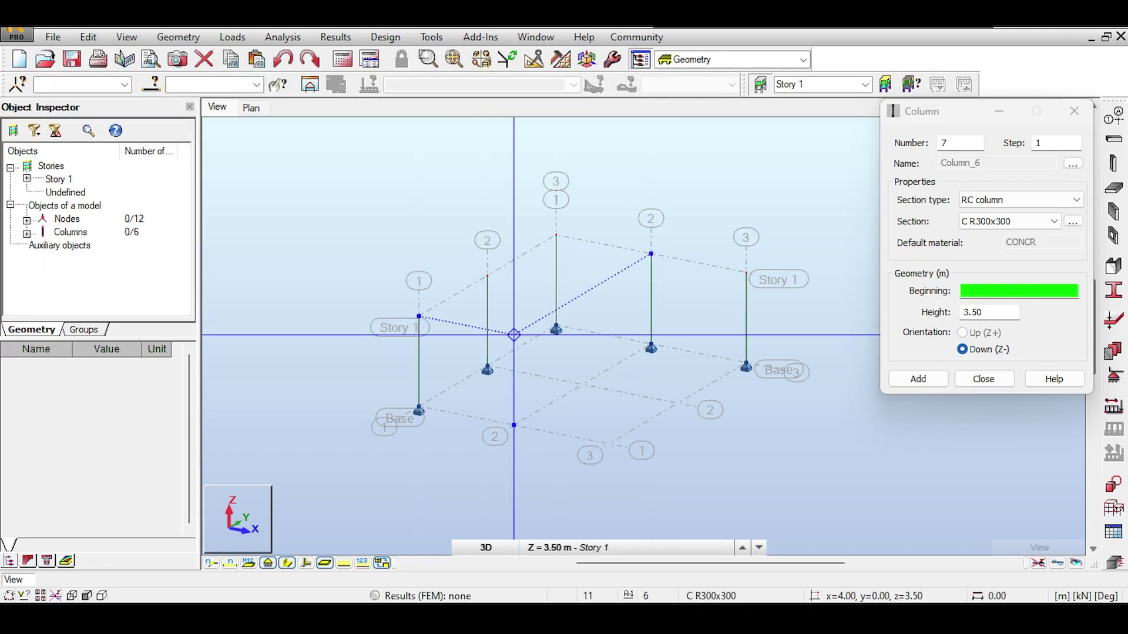
click(576, 299)
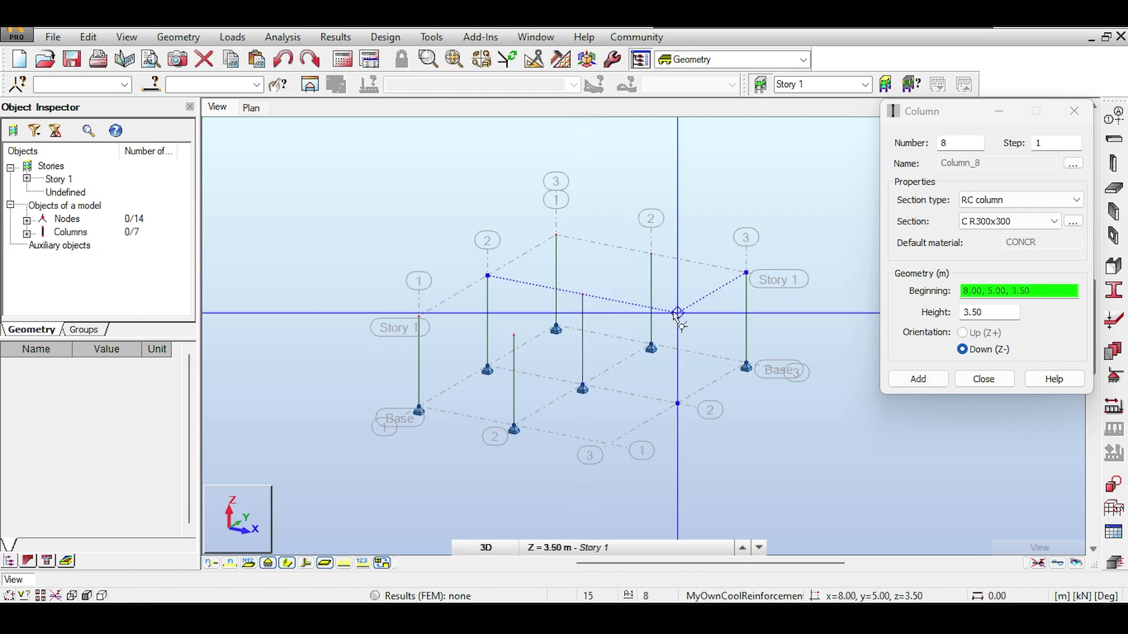
click(677, 312)
click(609, 353)
click(982, 379)
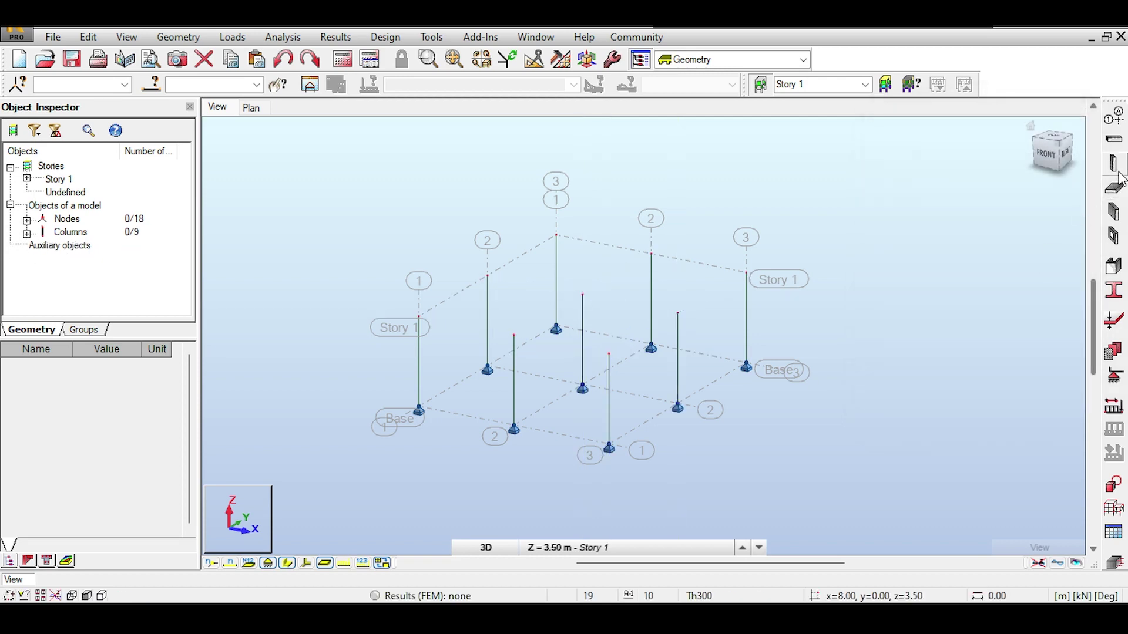
Start the Beam tool and create a new 300 x 500 mm beam section, B R300x500
click(1115, 140)
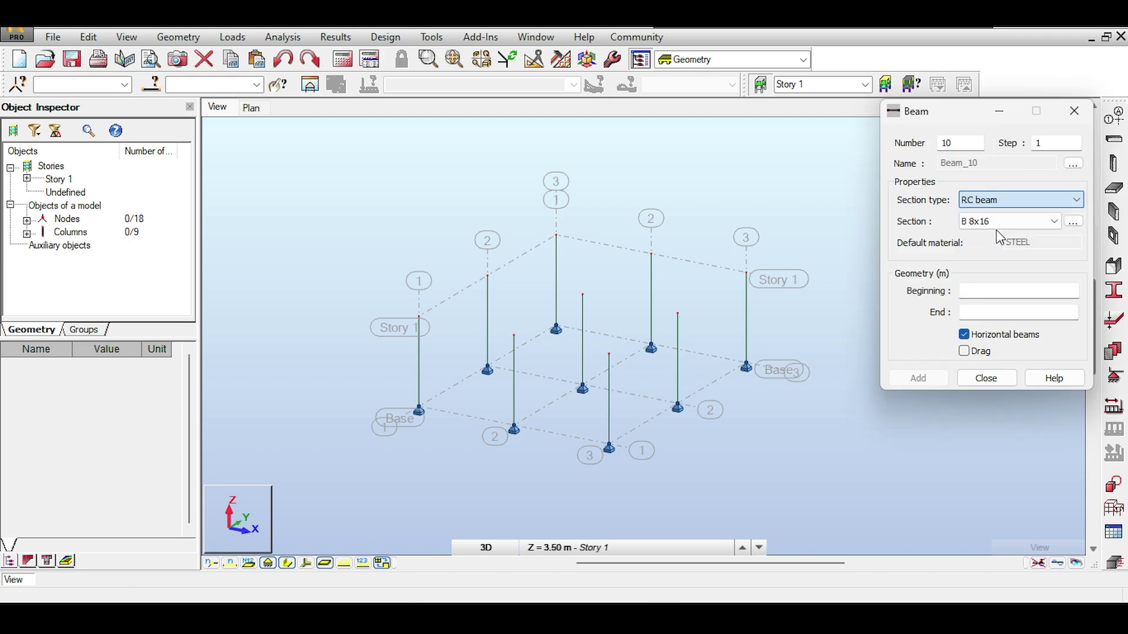
click(1015, 221)
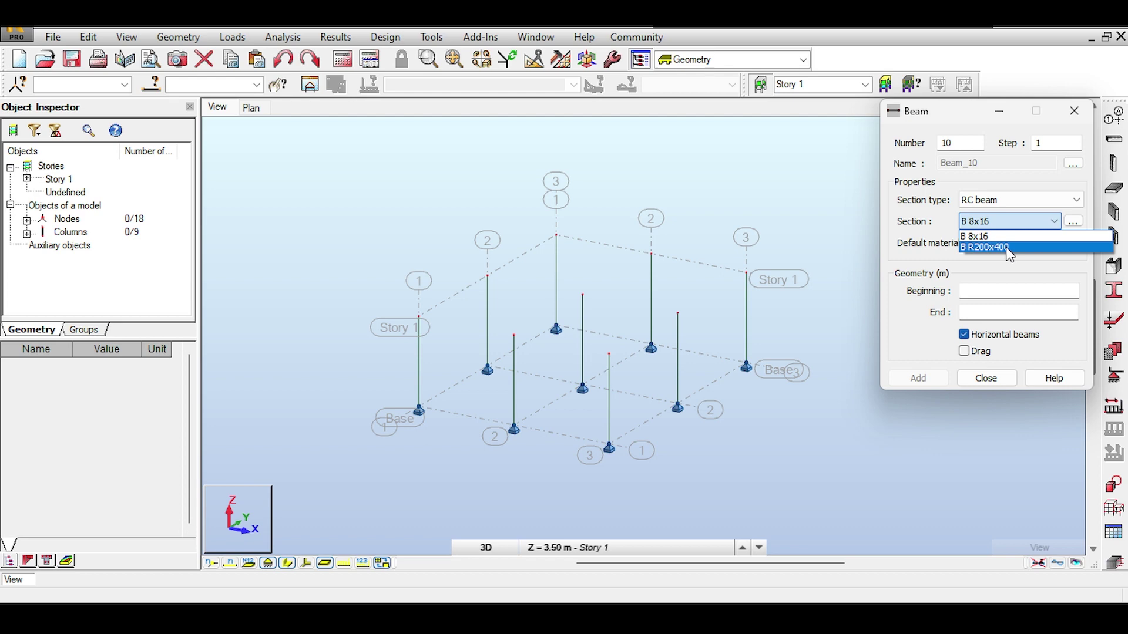
click(1078, 229)
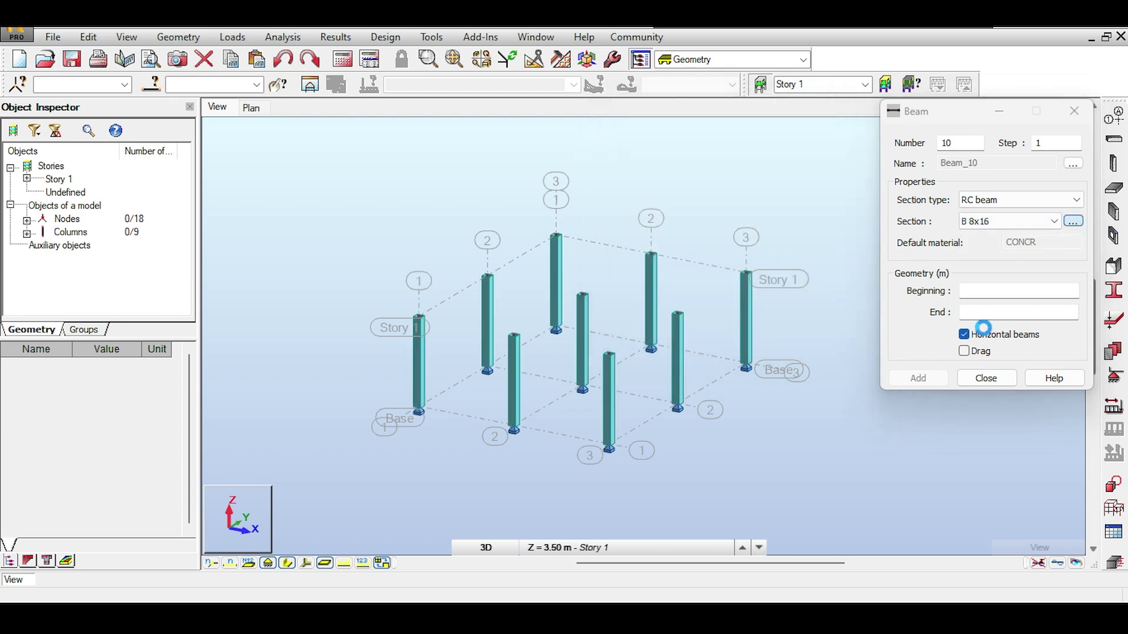
text(300)
key(Tab)
text(500)
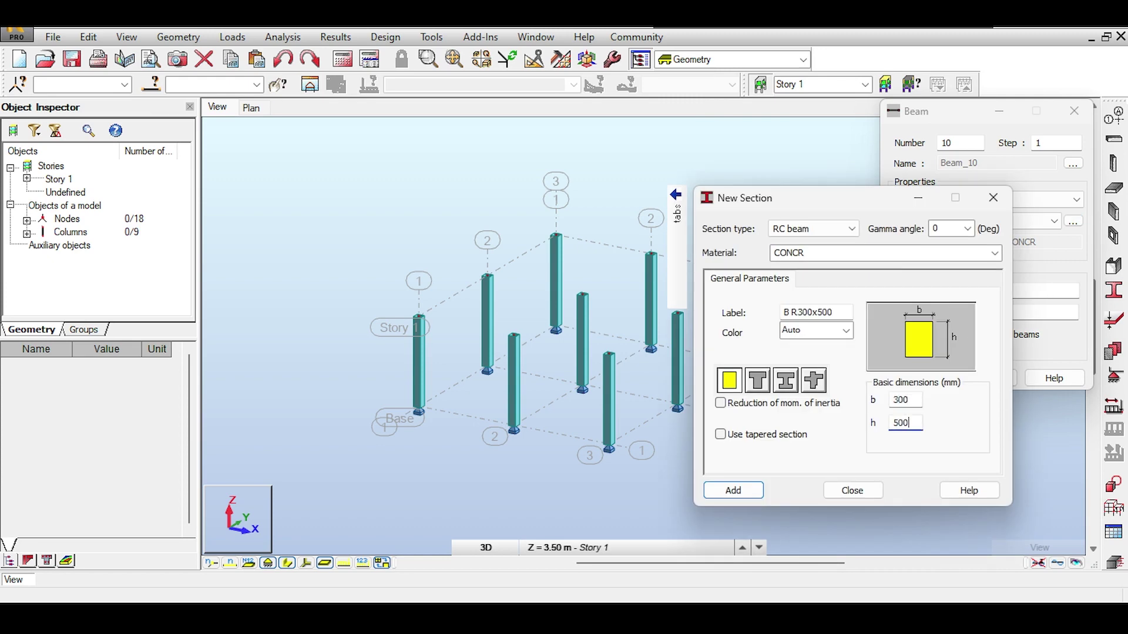
click(748, 486)
click(857, 489)
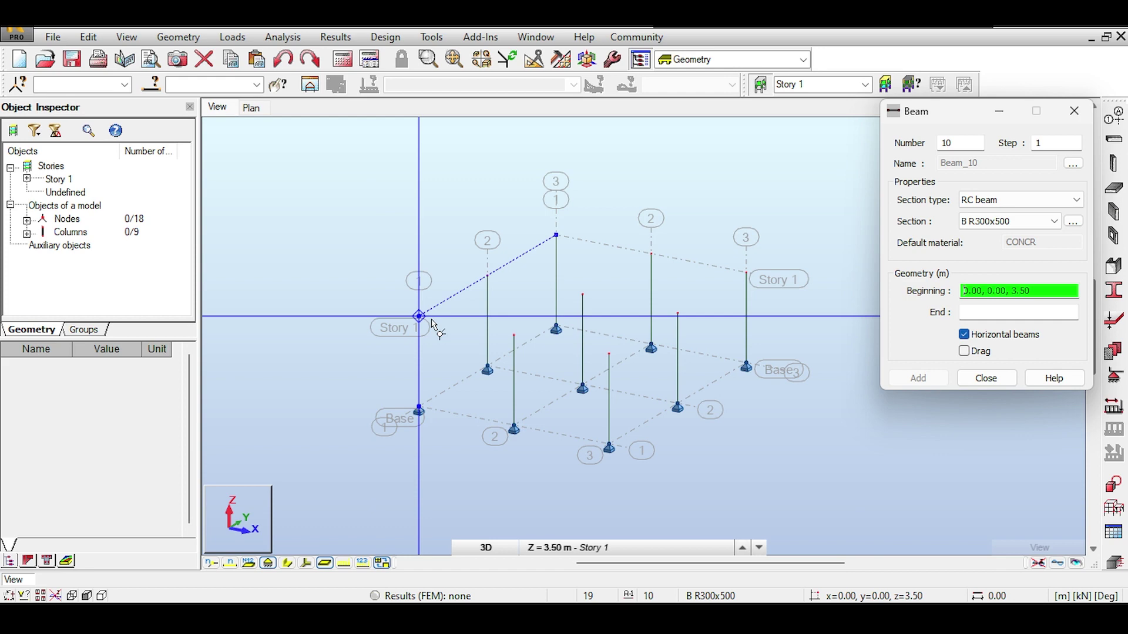
Draw continuous beams around the Story 1 perimeter back to the origin column
click(431, 321)
click(964, 351)
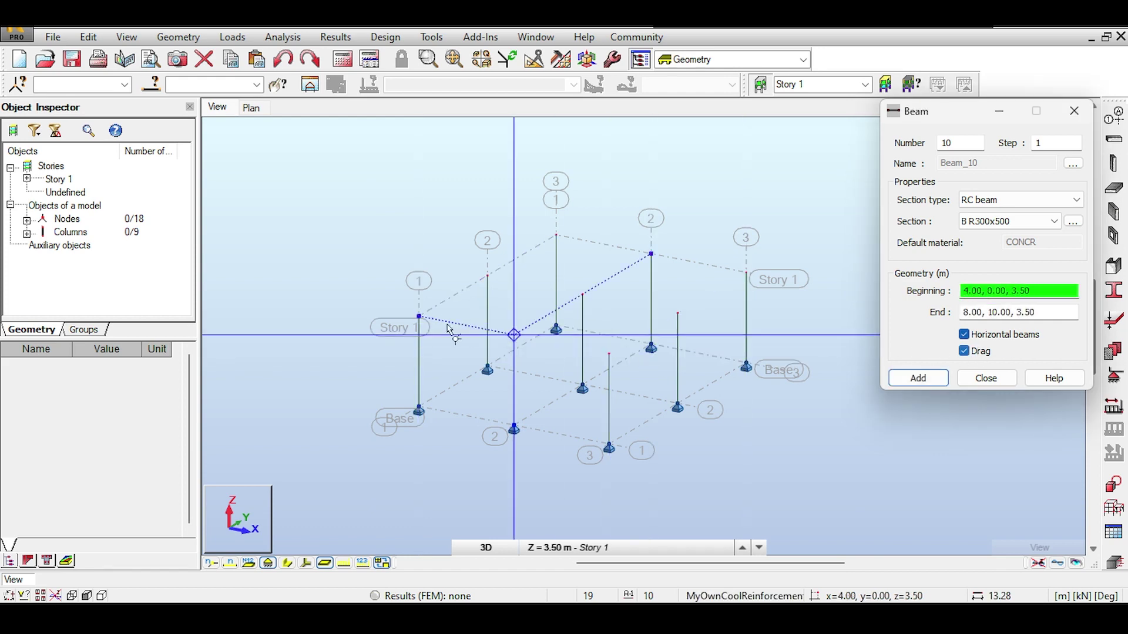
click(517, 333)
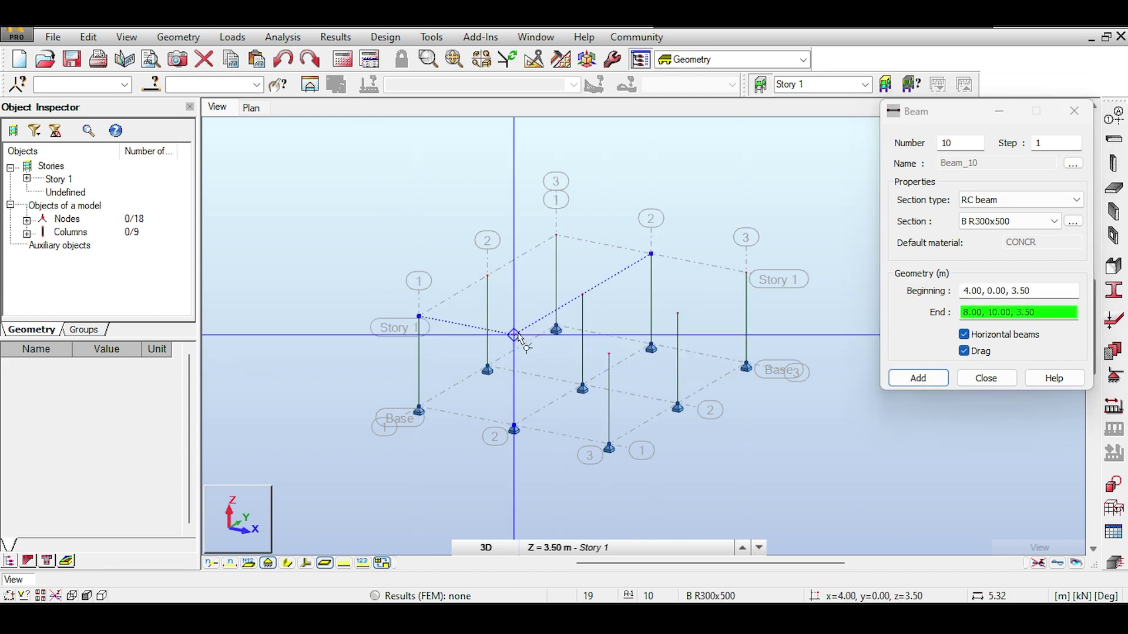
click(517, 335)
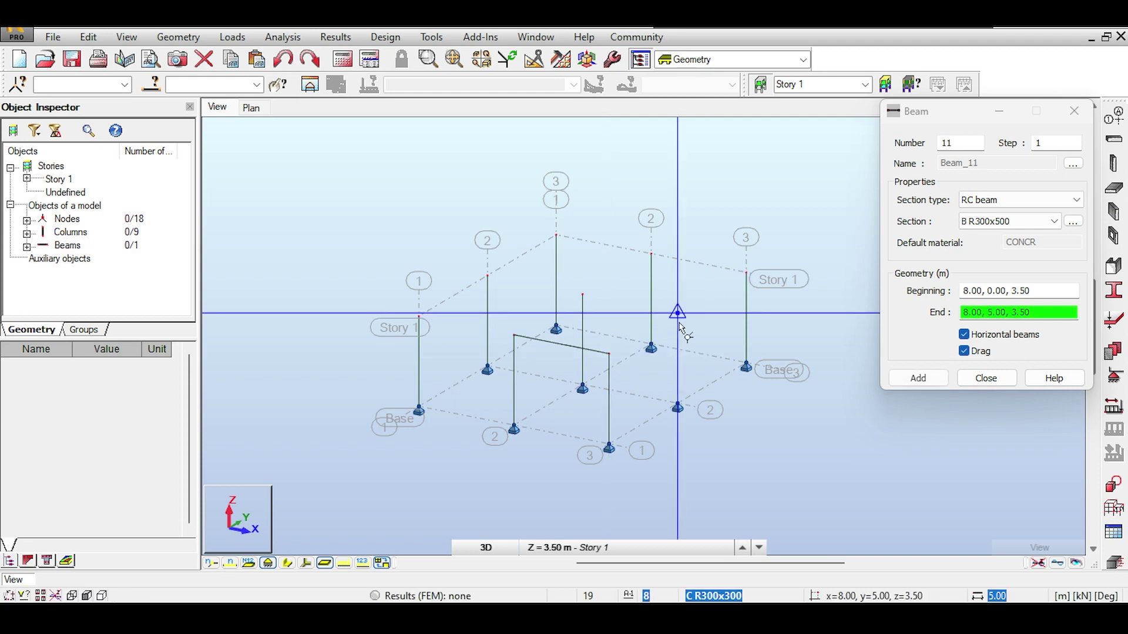
click(679, 325)
click(745, 272)
click(651, 254)
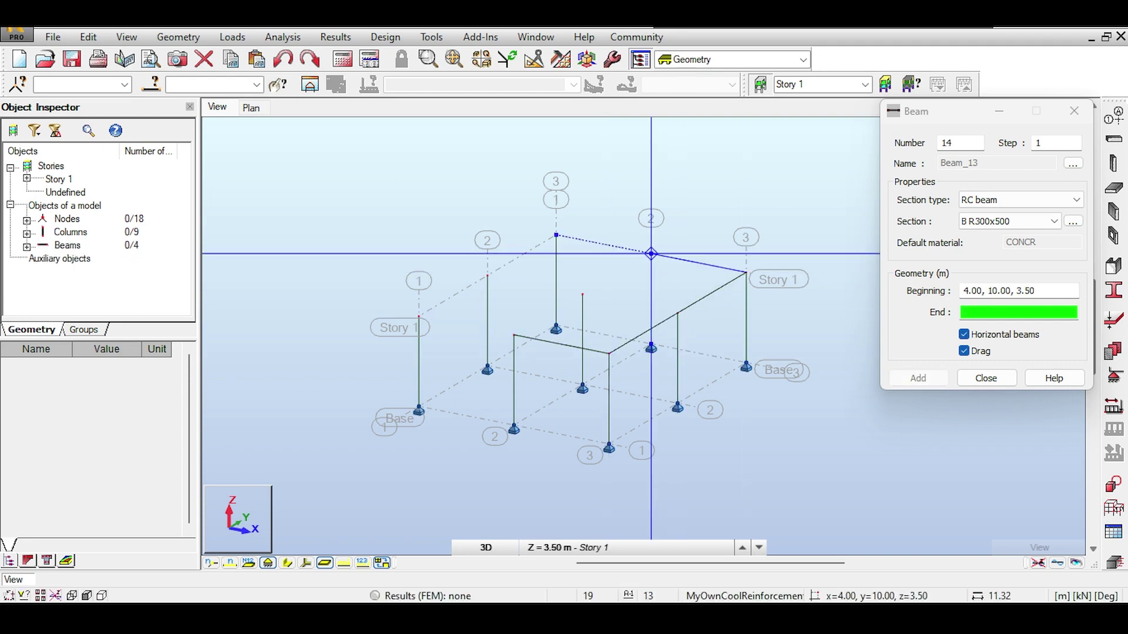
click(556, 235)
click(487, 275)
click(418, 317)
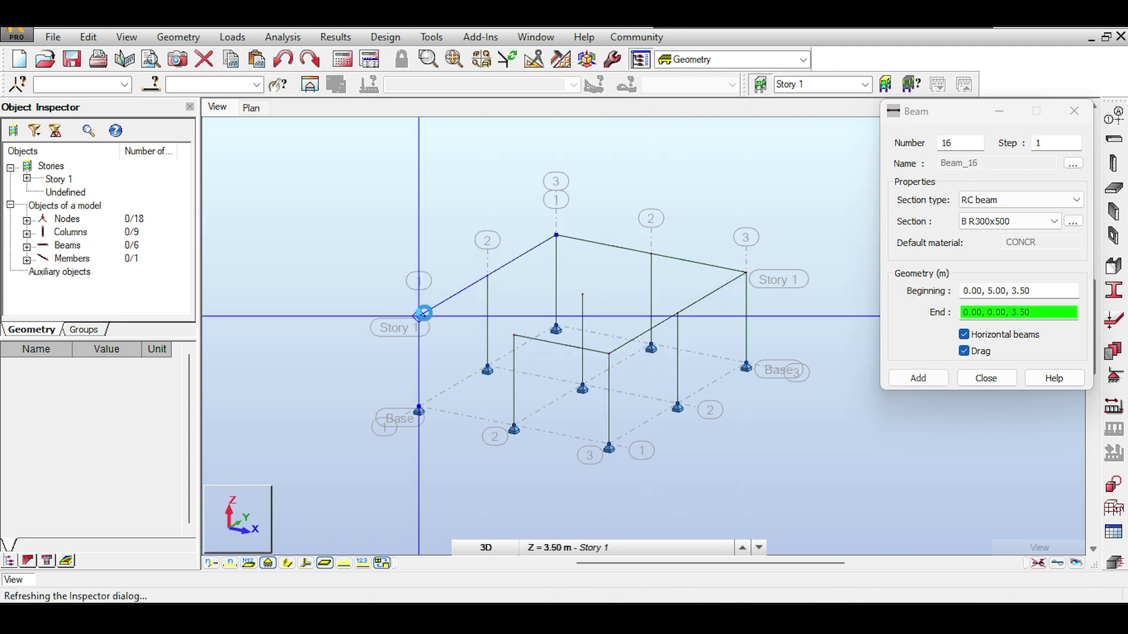
Draw the interior beams along the y=5 and x=4 grid lines
click(514, 335)
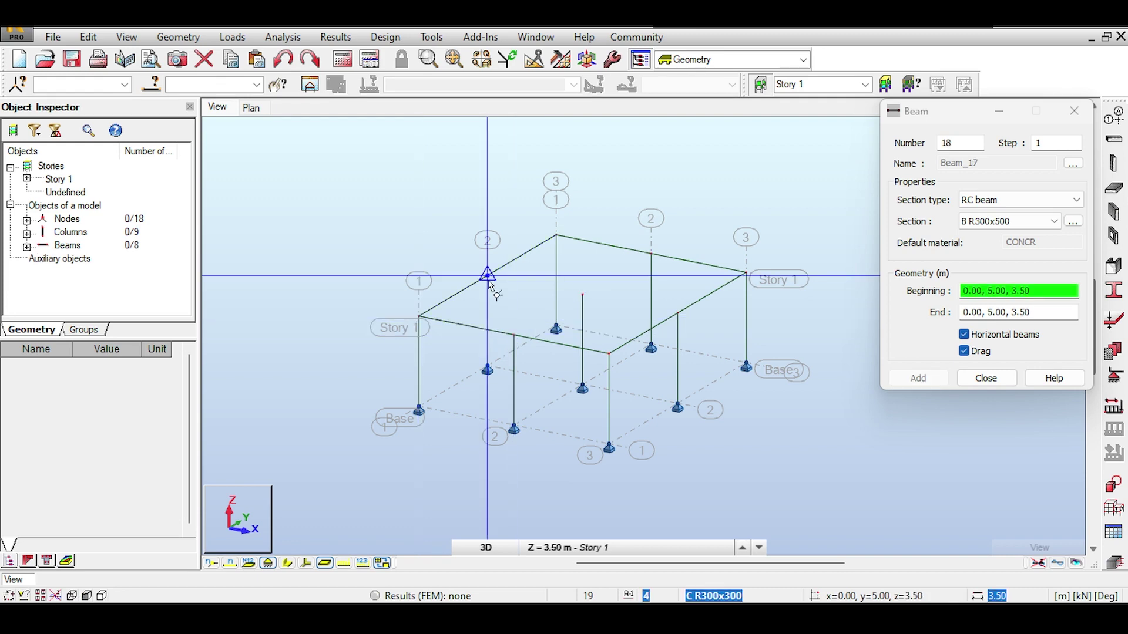
click(488, 275)
click(582, 294)
click(678, 314)
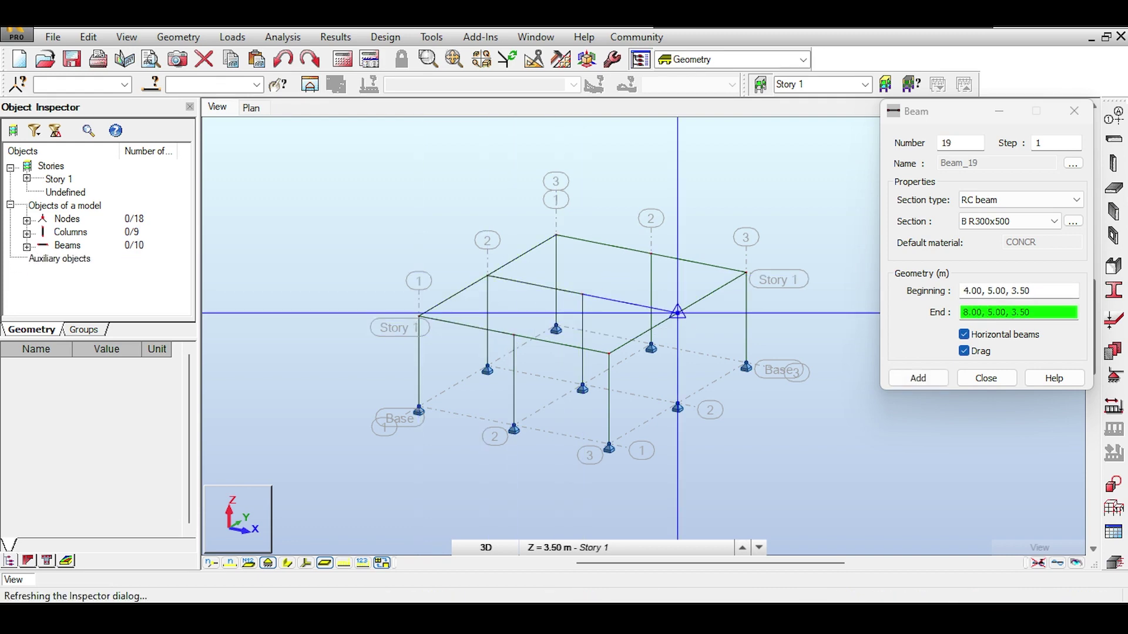
click(513, 335)
click(583, 293)
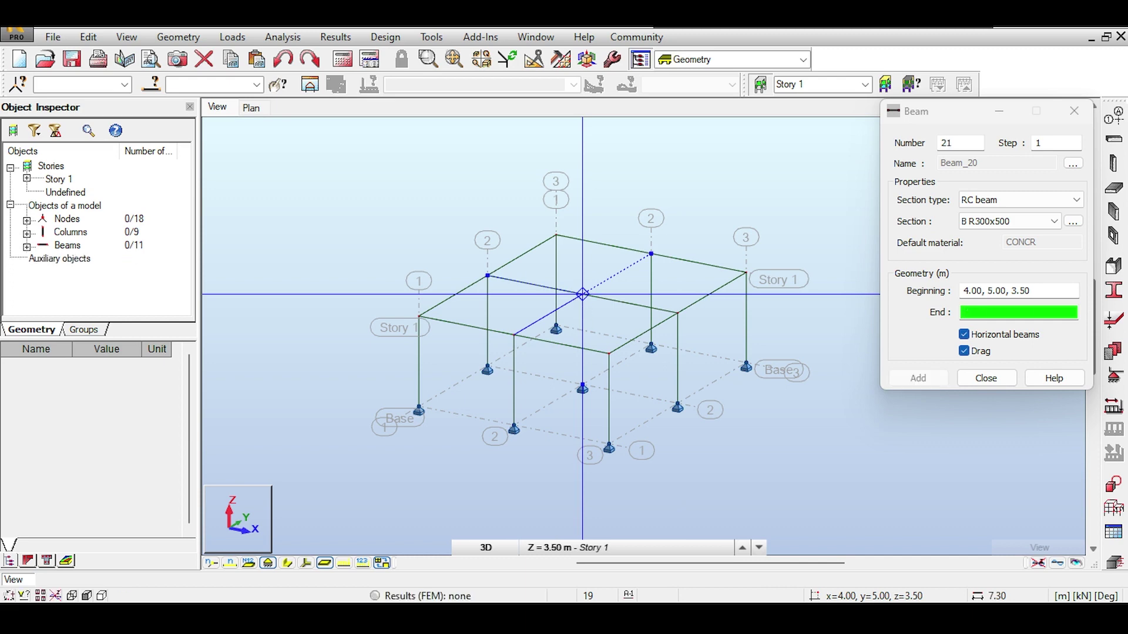
click(651, 254)
click(985, 379)
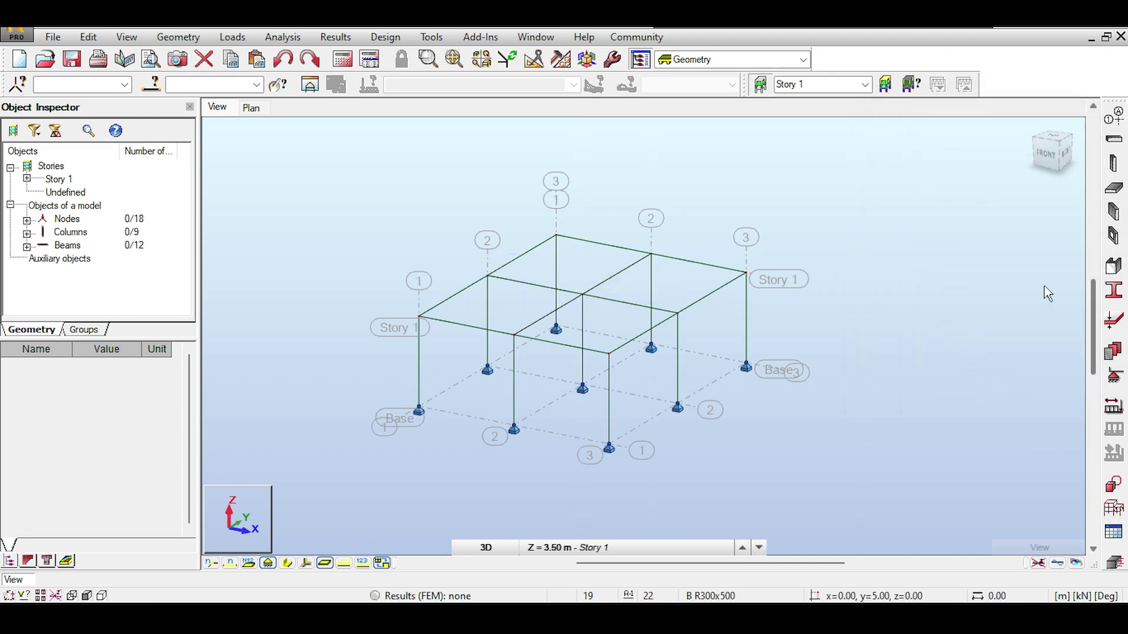
click(1113, 188)
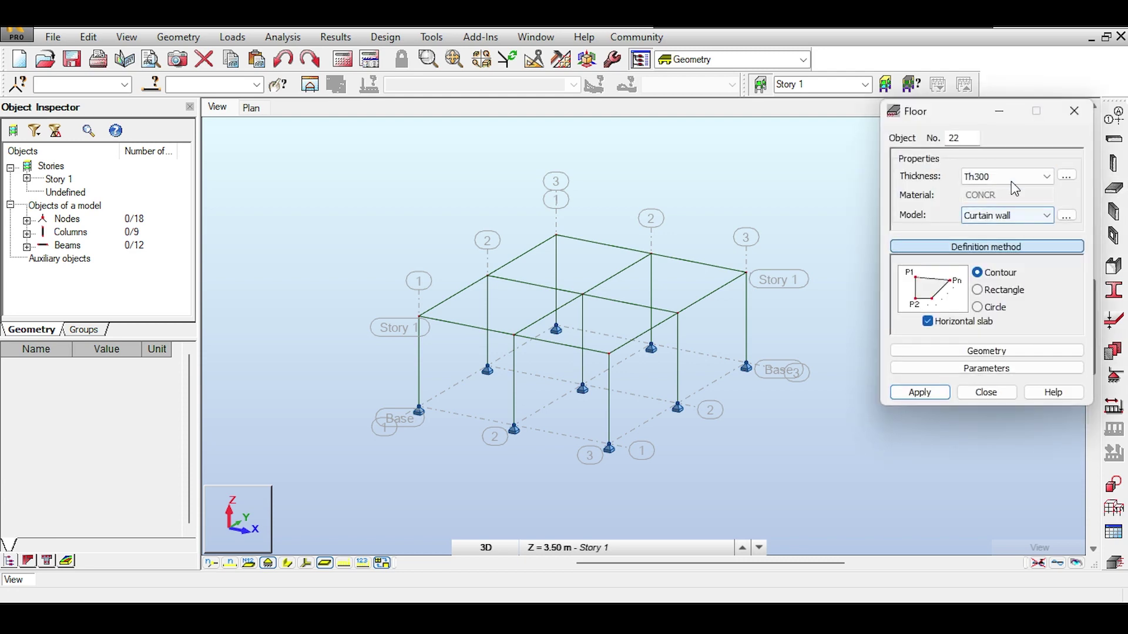
Set the floor model to Shell and start a new orthotropic ribbed thickness
click(1037, 215)
click(993, 257)
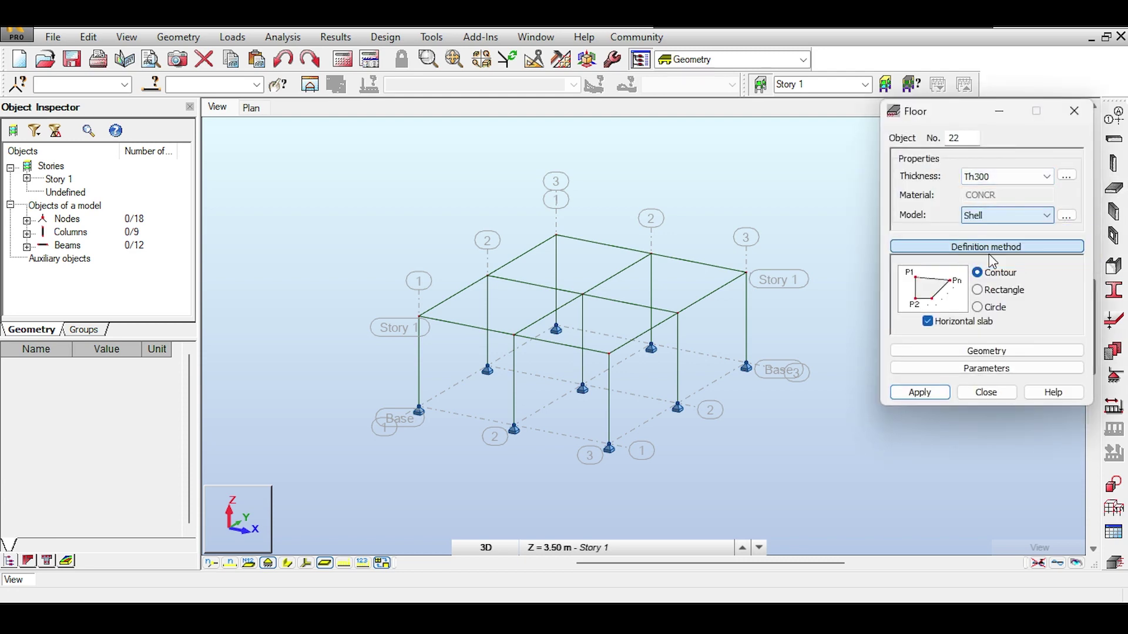
click(1066, 174)
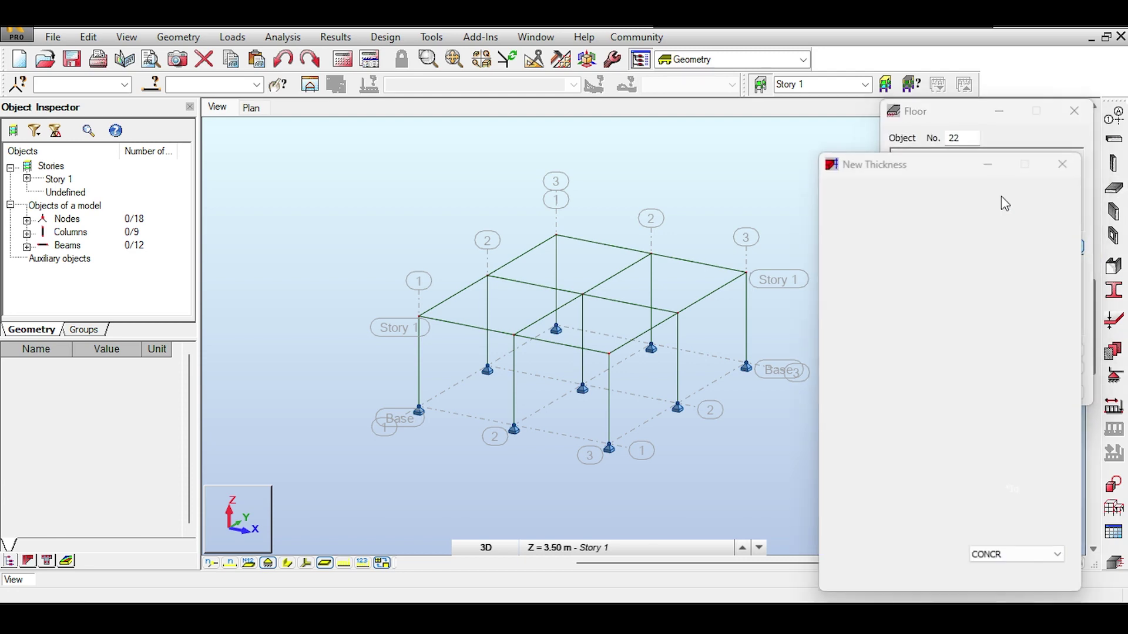
drag(915, 174, 652, 55)
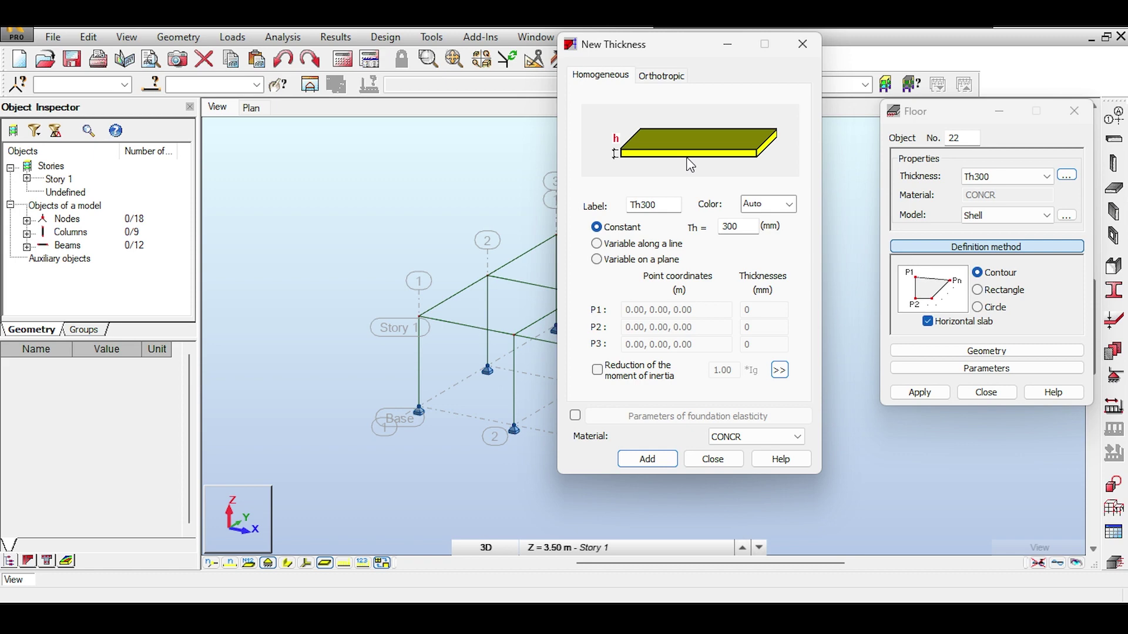
click(661, 76)
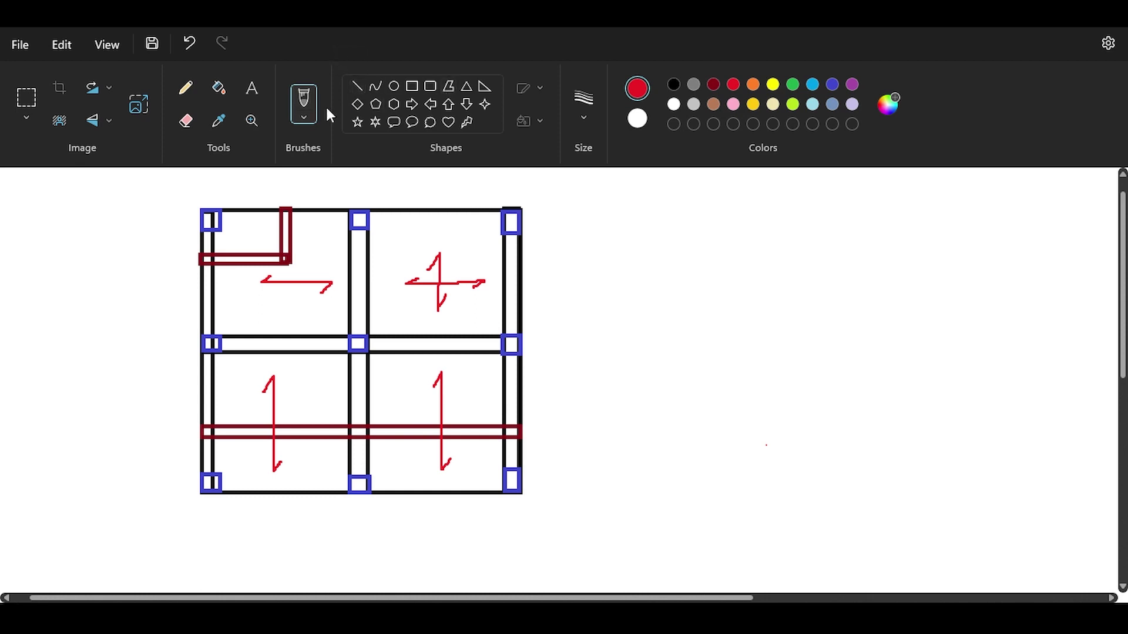
Sketch the red T-rib cross-section with 275 and 200 depths, stem and flange widths
mouse_move(594, 256)
mouse_down()
mouse_move(656, 257)
mouse_move(656, 279)
mouse_move(687, 290)
mouse_move(687, 258)
mouse_move(752, 254)
mouse_move(593, 238)
mouse_move(597, 257)
mouse_up()
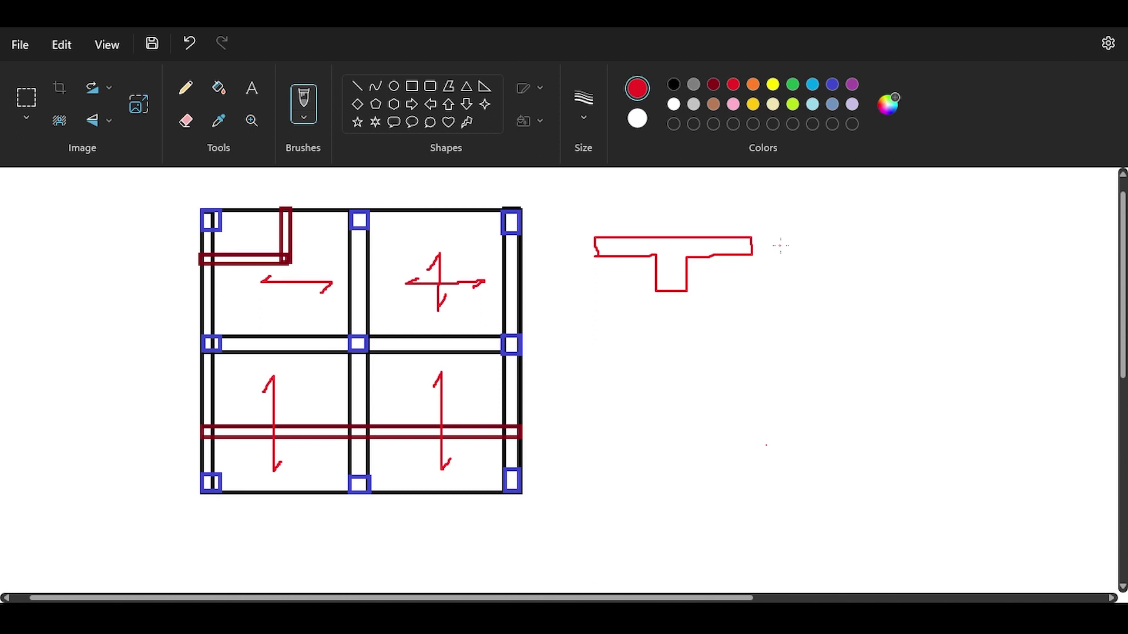
mouse_move(786, 237)
mouse_down()
mouse_move(805, 235)
mouse_move(801, 287)
mouse_move(838, 246)
mouse_move(834, 262)
mouse_move(845, 252)
mouse_move(849, 264)
mouse_up()
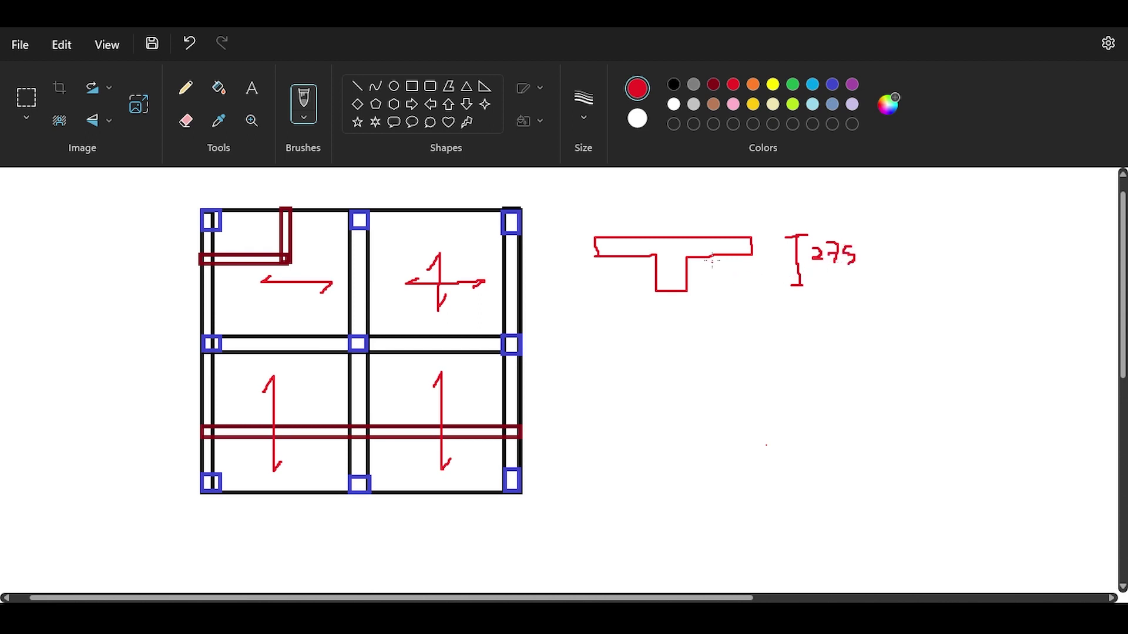
mouse_move(712, 258)
mouse_down()
mouse_move(713, 297)
mouse_move(712, 254)
mouse_move(745, 276)
mouse_move(764, 268)
mouse_up()
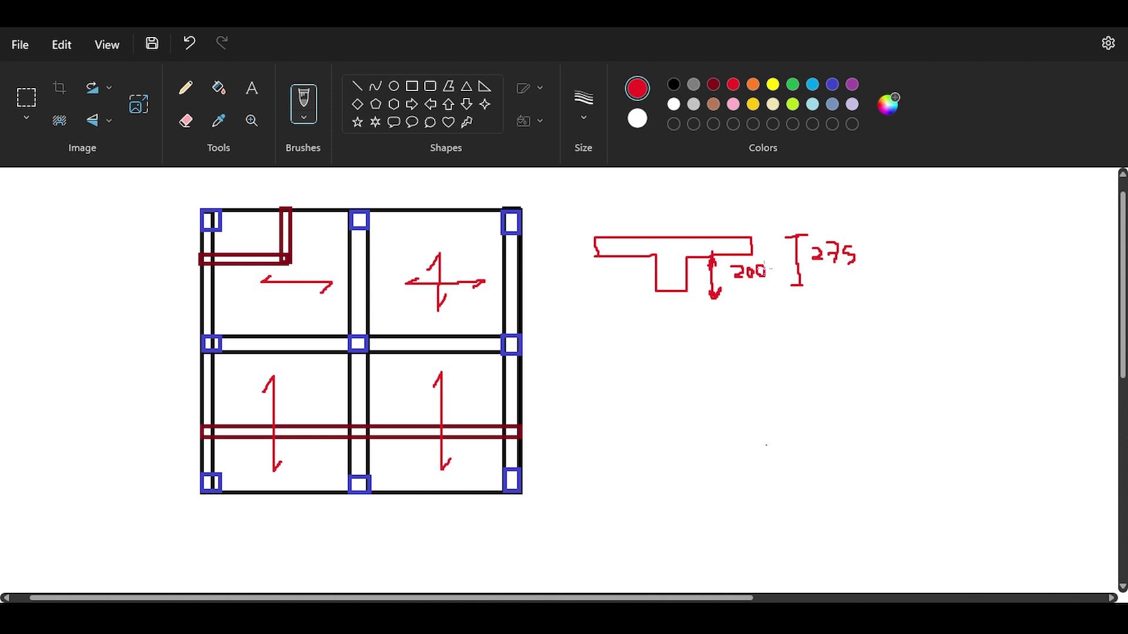
drag(662, 305, 685, 316)
mouse_move(591, 213)
mouse_down()
mouse_move(590, 229)
mouse_move(749, 226)
mouse_up()
mouse_move(659, 193)
mouse_down()
mouse_move(654, 209)
mouse_move(692, 196)
mouse_up()
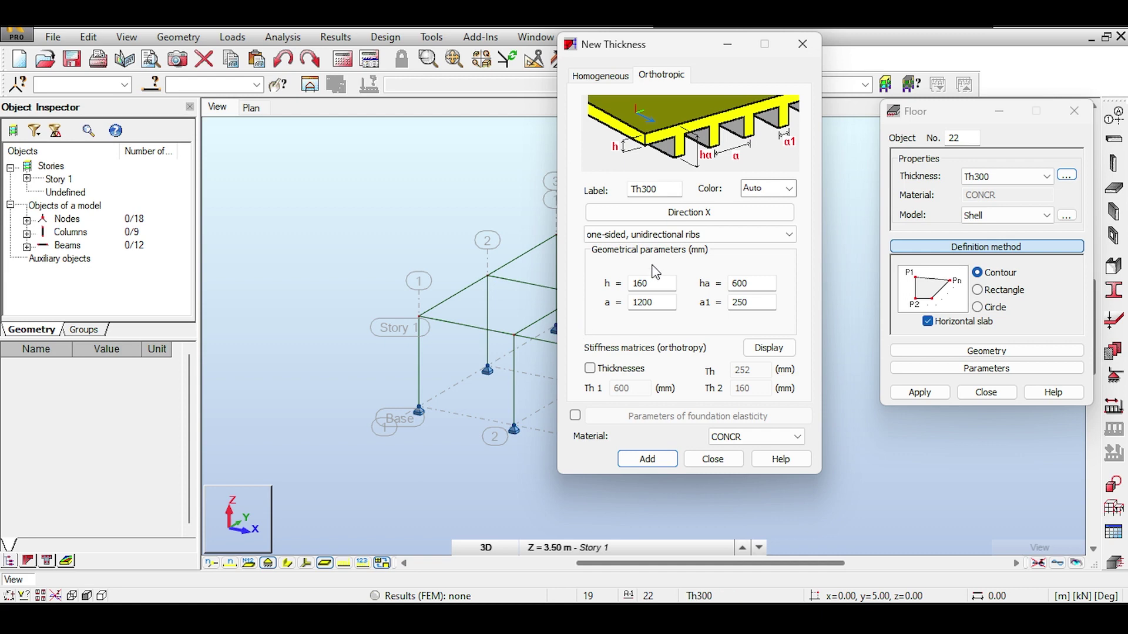
Enter the rib dimensions from the sketch: h 75, ha 275, a 520, a1 120 mm
mouse_move(644, 141)
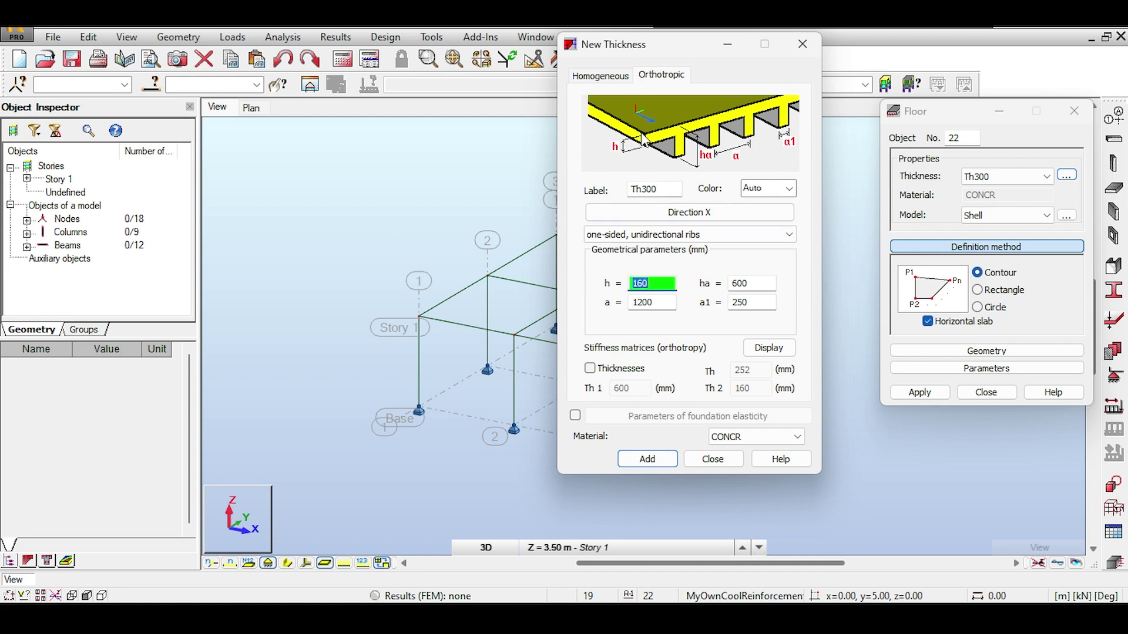
key(alt+Tab)
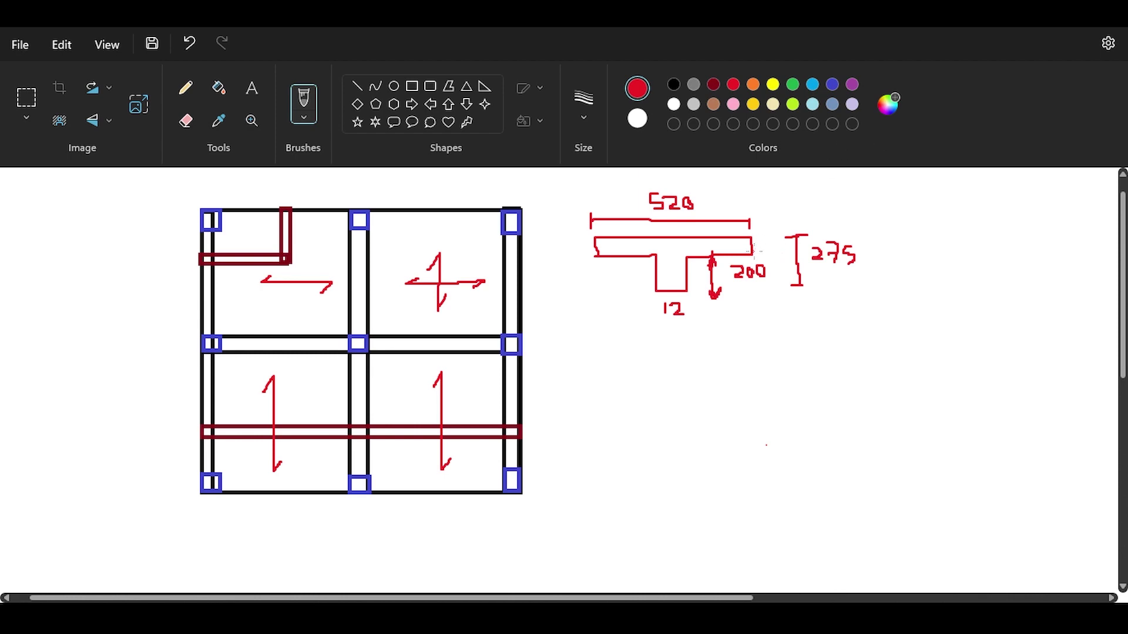
key(alt+Tab)
text(75)
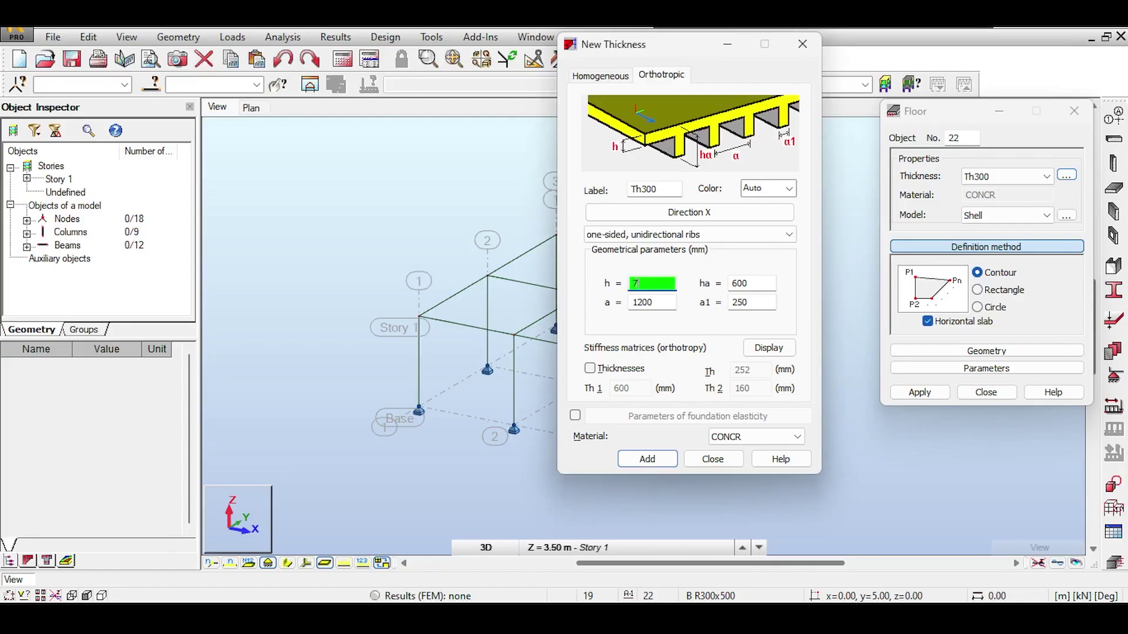
key(Tab)
key(alt+Tab)
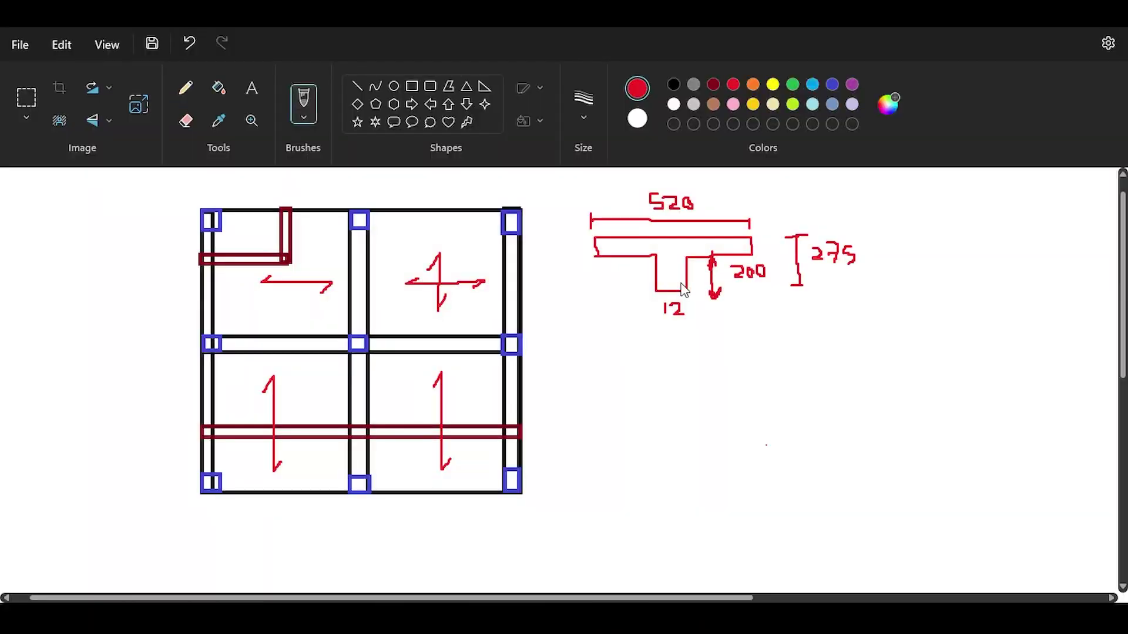
key(alt+Tab)
text(275)
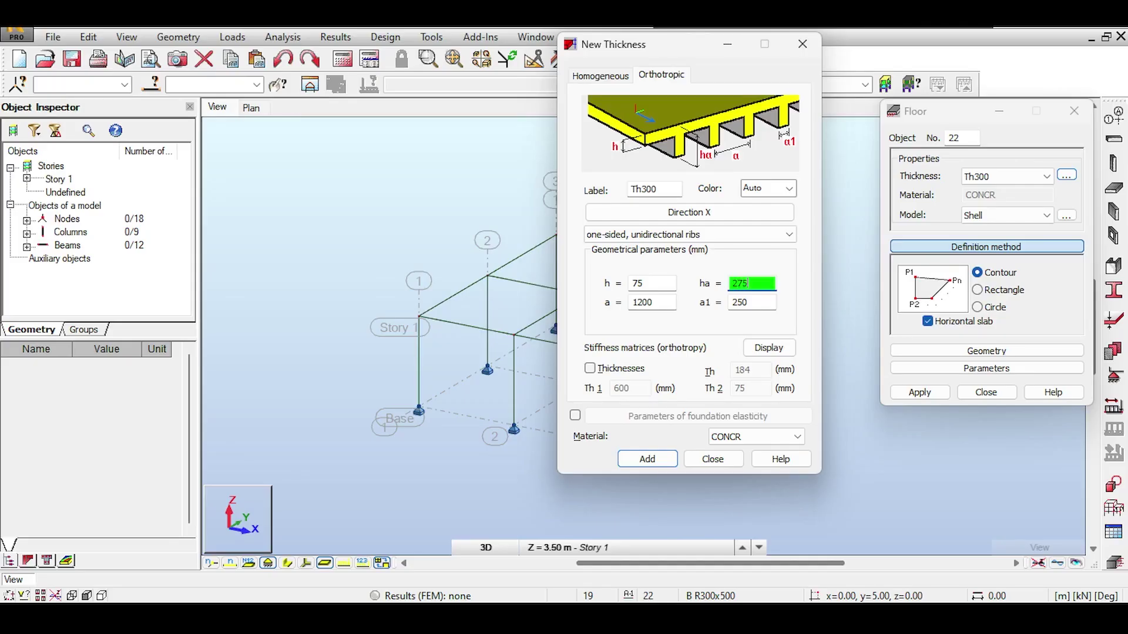
key(Tab)
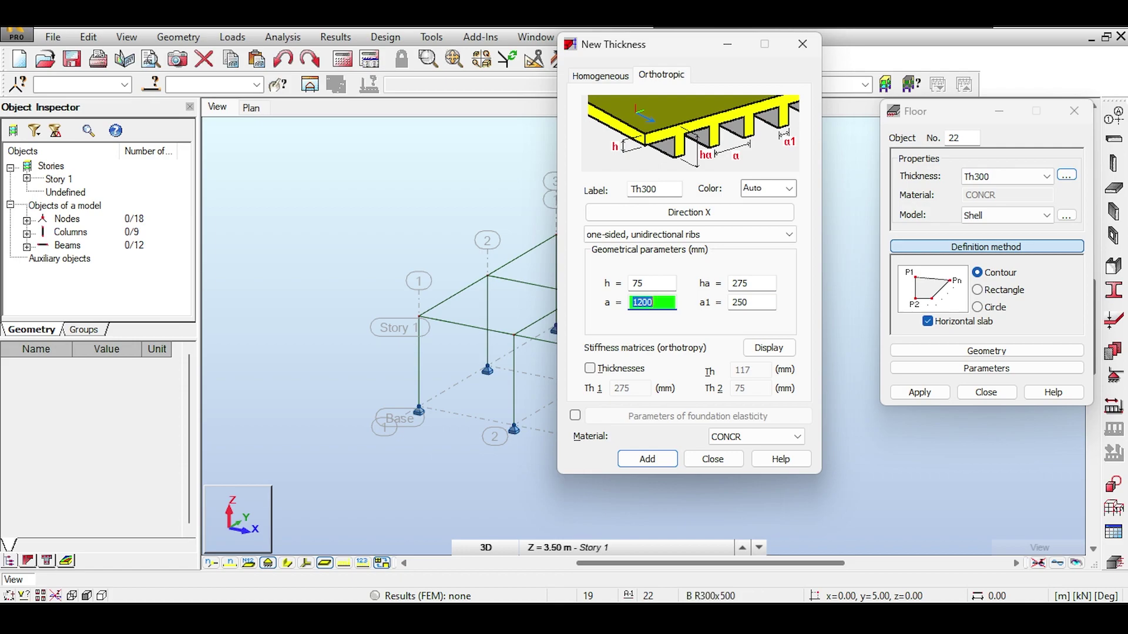
key(alt+Tab)
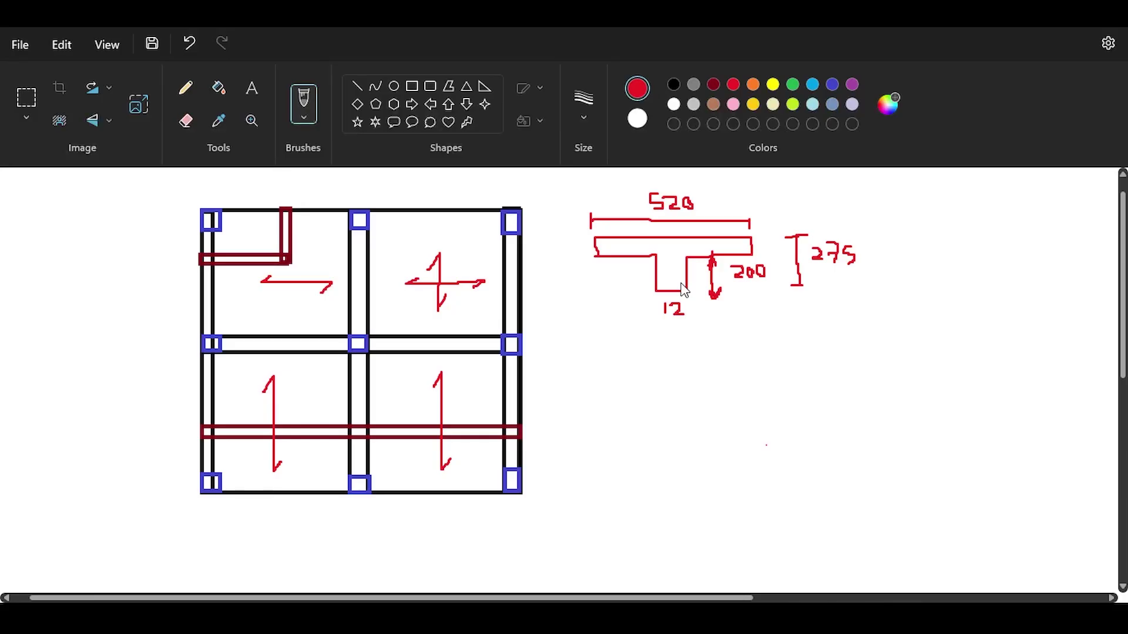
key(alt+Tab)
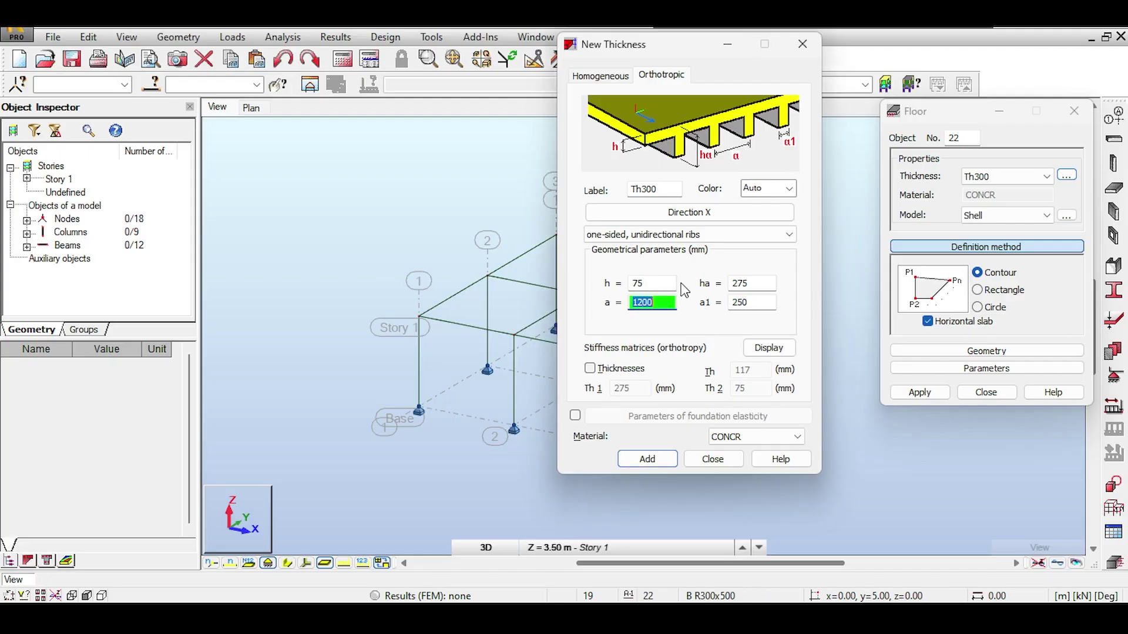
text(520)
key(Tab)
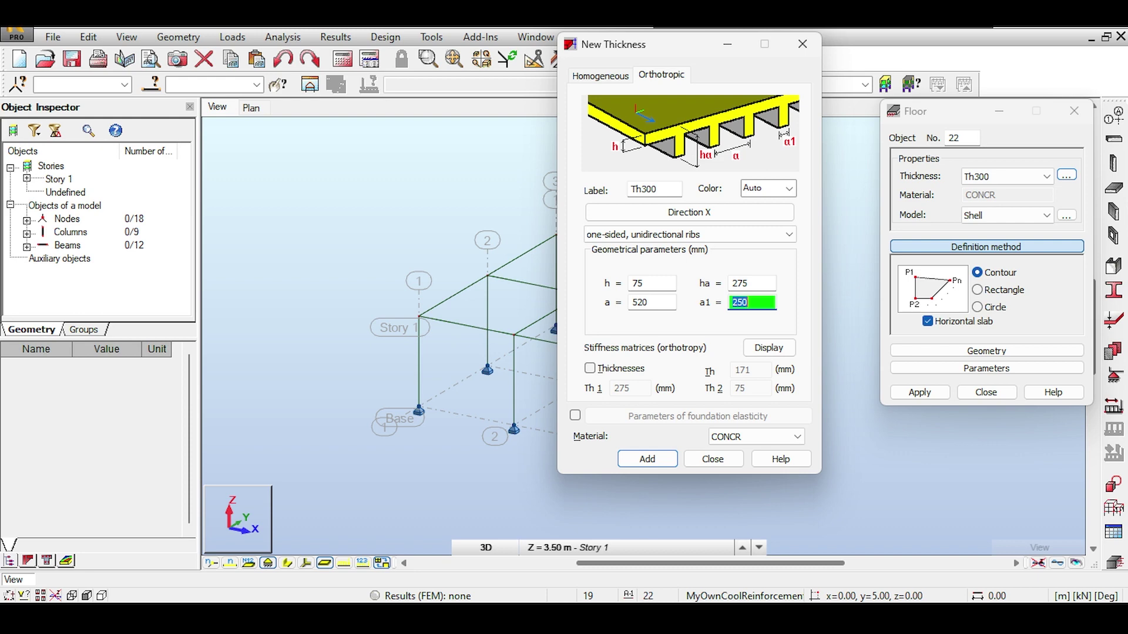
text(120)
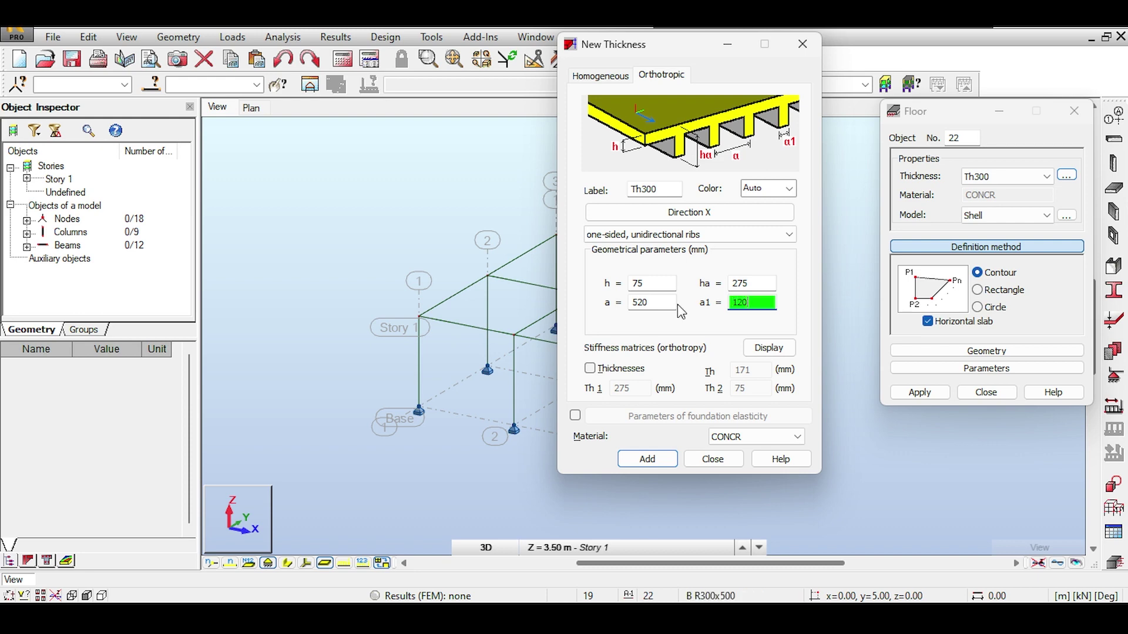
Rename the thickness label to 'Ribbed Slab X'
double_click(642, 189)
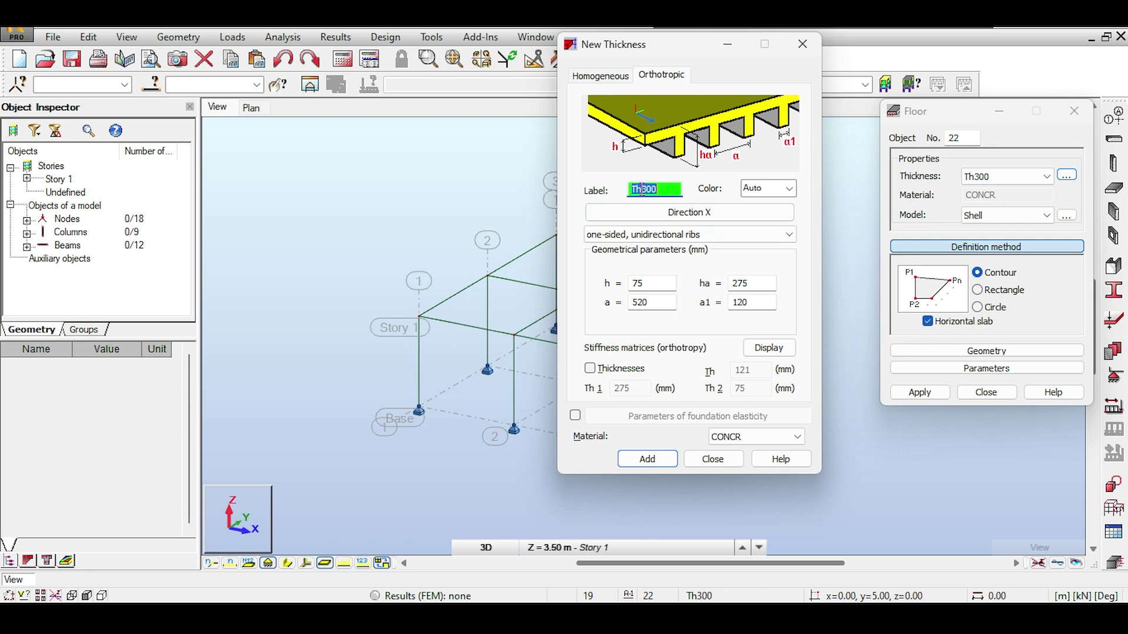
text(Ribe)
key(BackSpace)
text(bed Slab X)
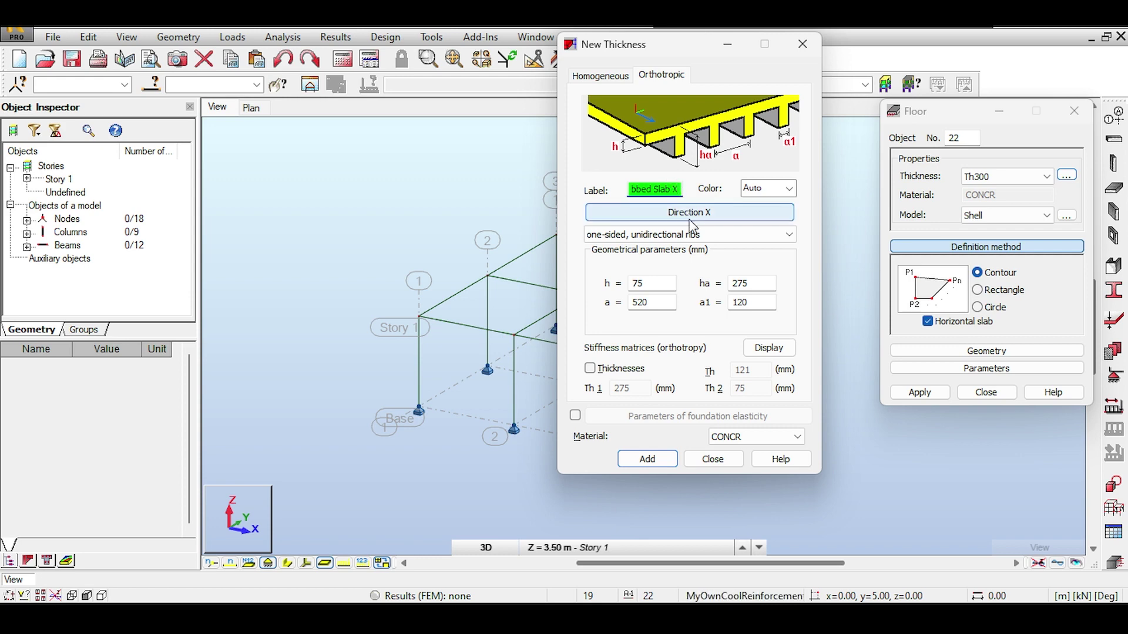
click(647, 458)
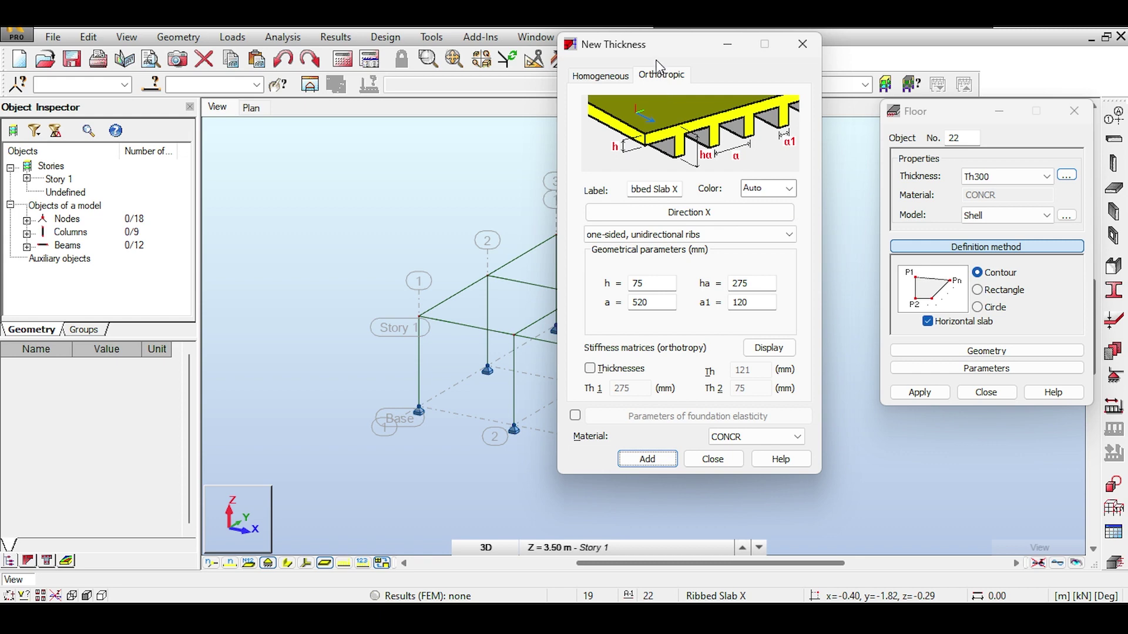
drag(656, 60, 820, 207)
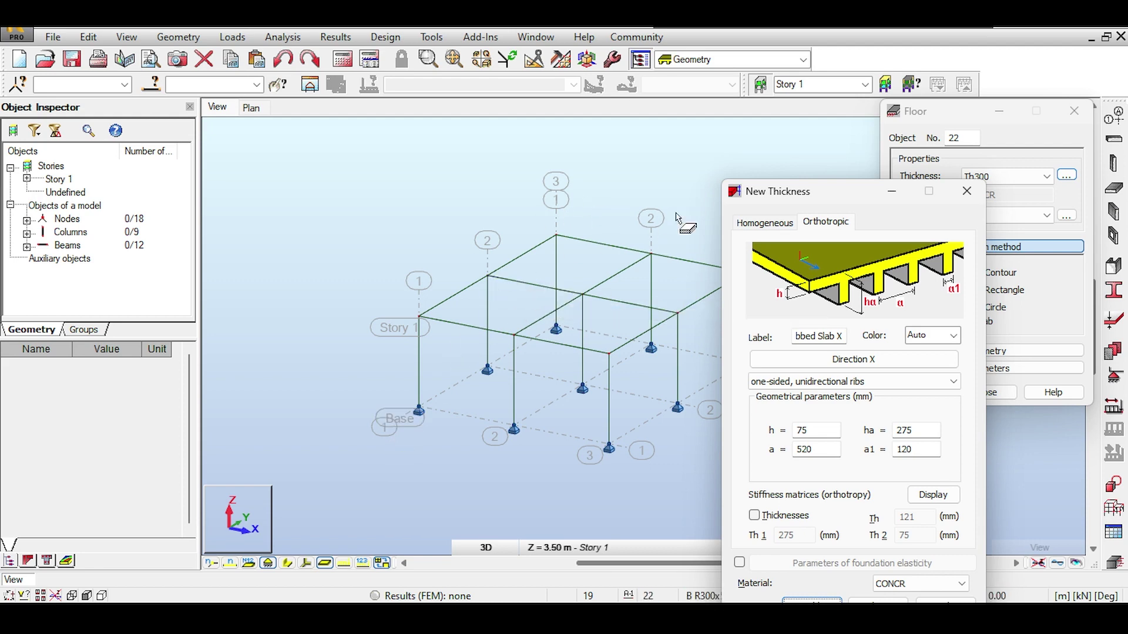
drag(791, 199, 742, 152)
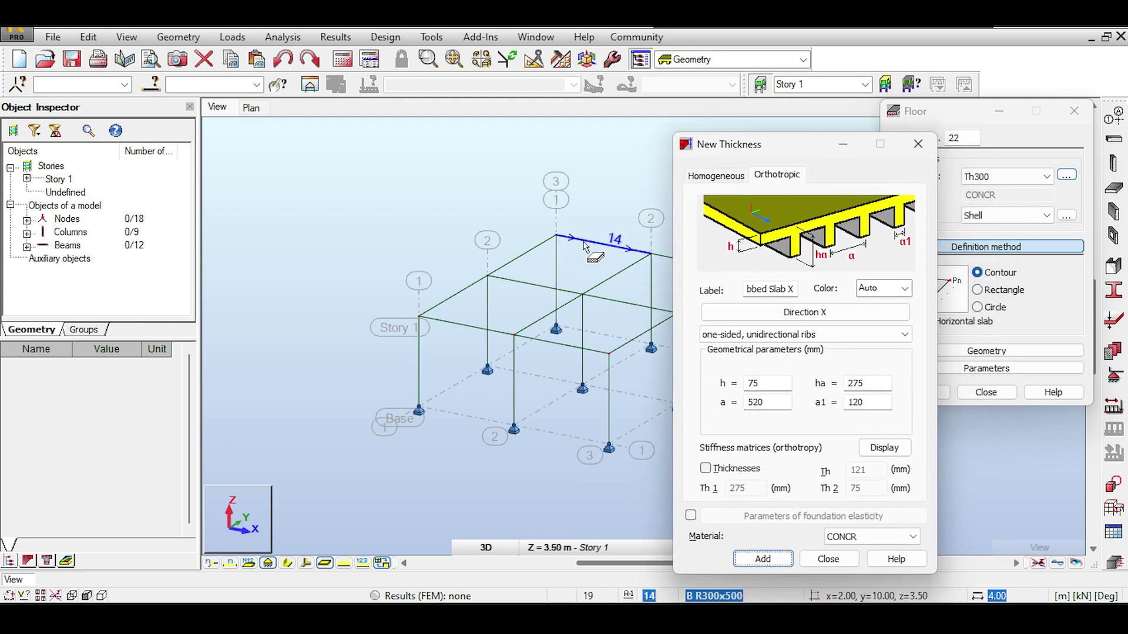
middle_drag(559, 200, 557, 199)
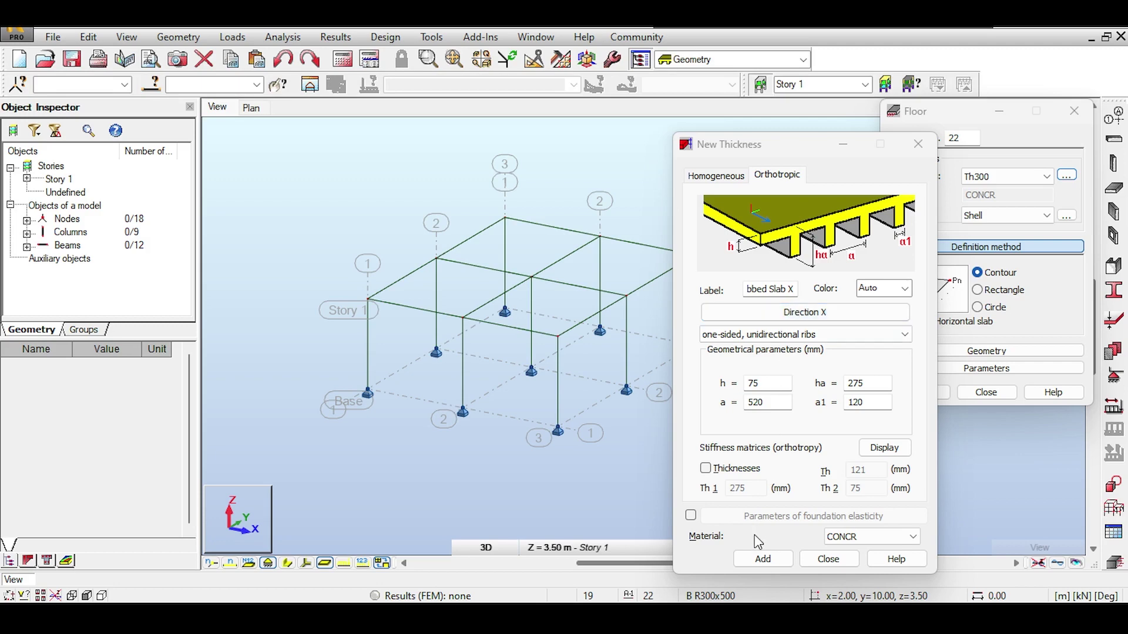
Save the Ribbed Slab X thickness, overwriting it, and relabel the next one Ribbed Slab Y
click(757, 561)
click(822, 396)
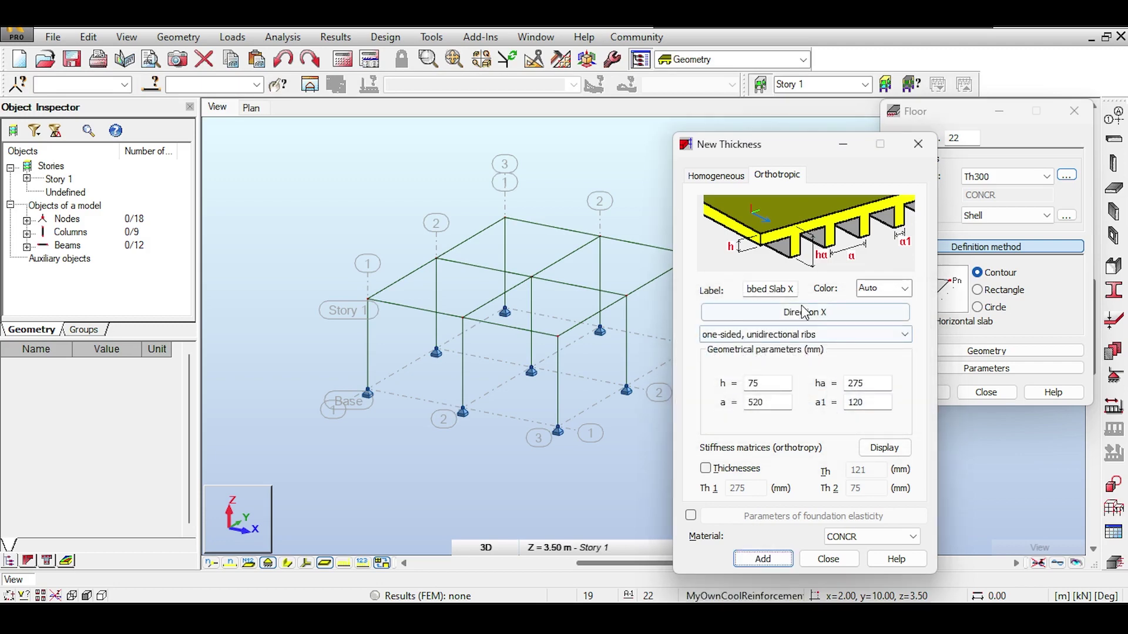
double_click(792, 294)
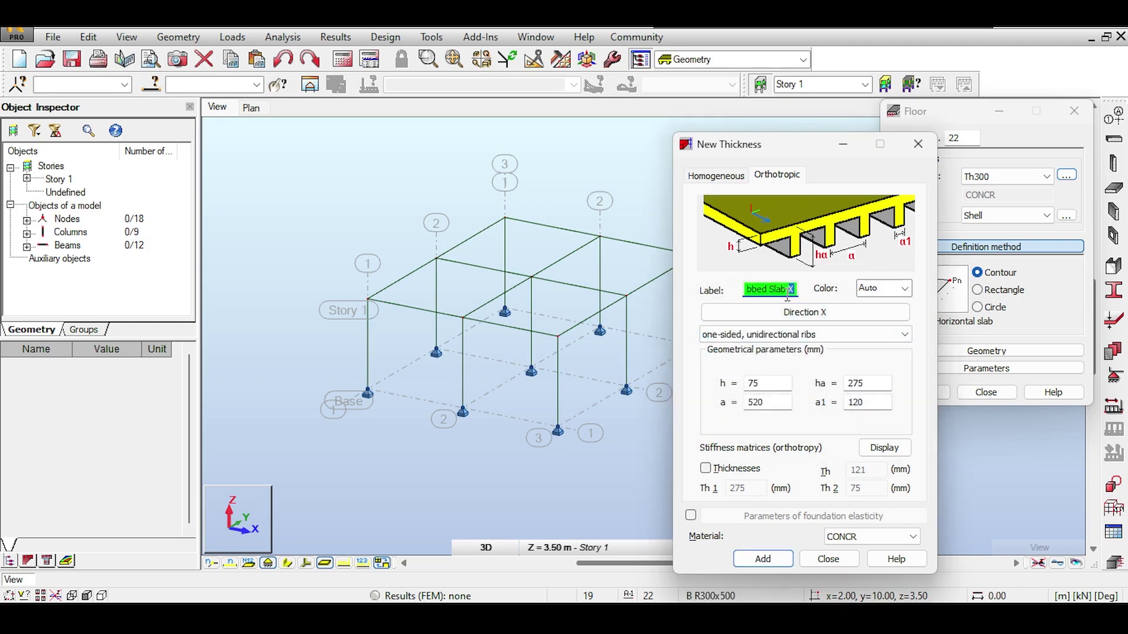
text(Y)
Orient the ribs along the Y axis, add that thickness, and choose one-sided bidirectional ribs
click(804, 312)
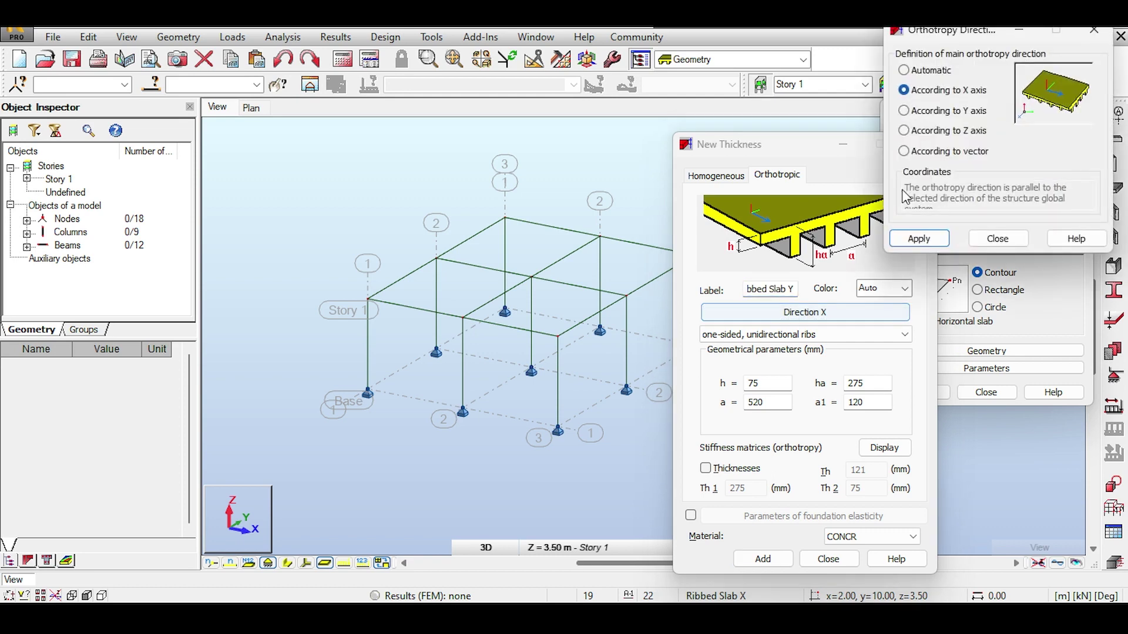
click(904, 111)
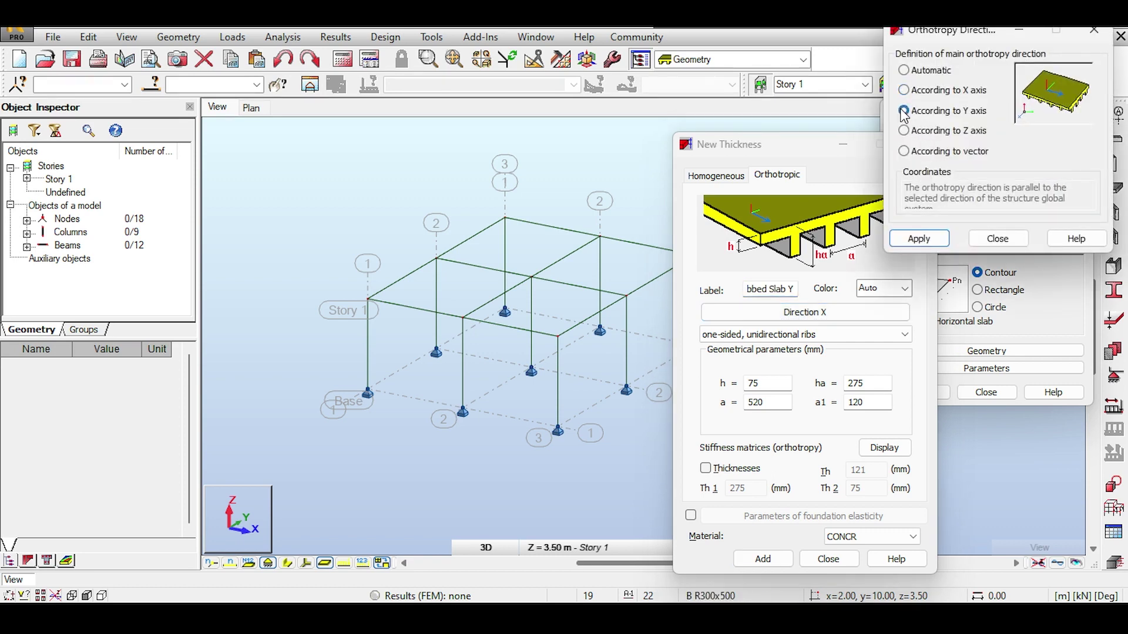
click(935, 237)
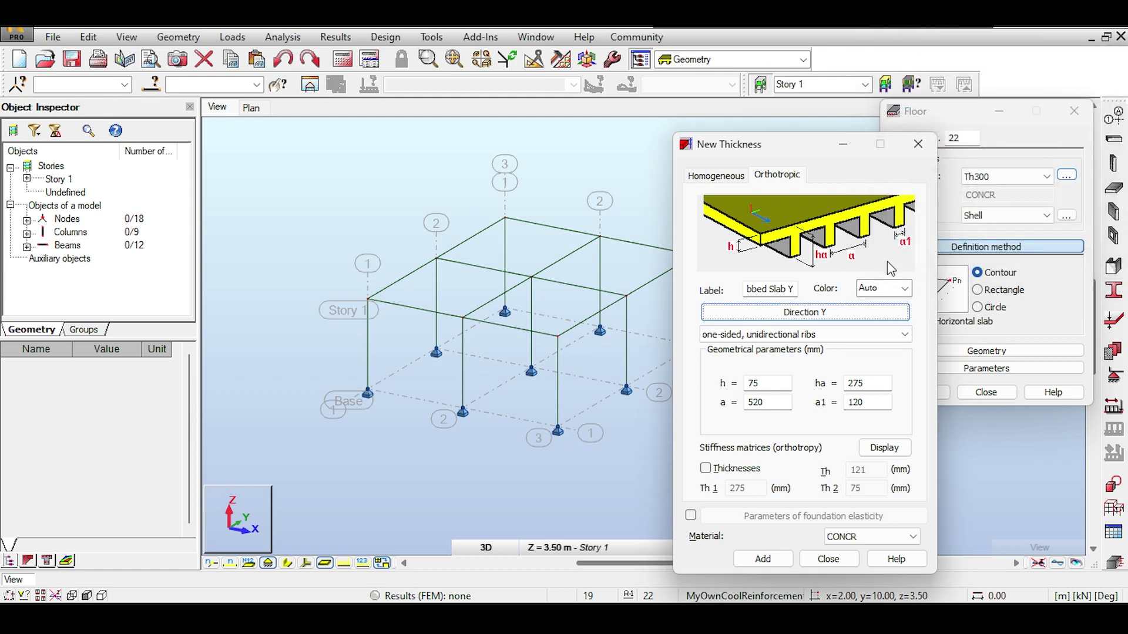
click(771, 565)
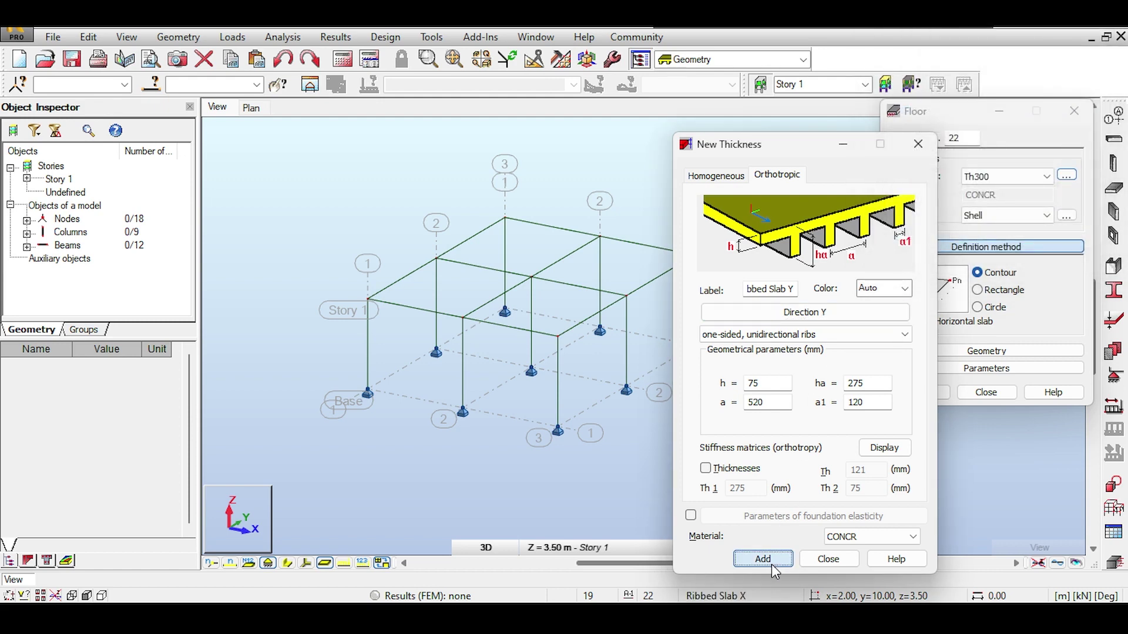
click(797, 336)
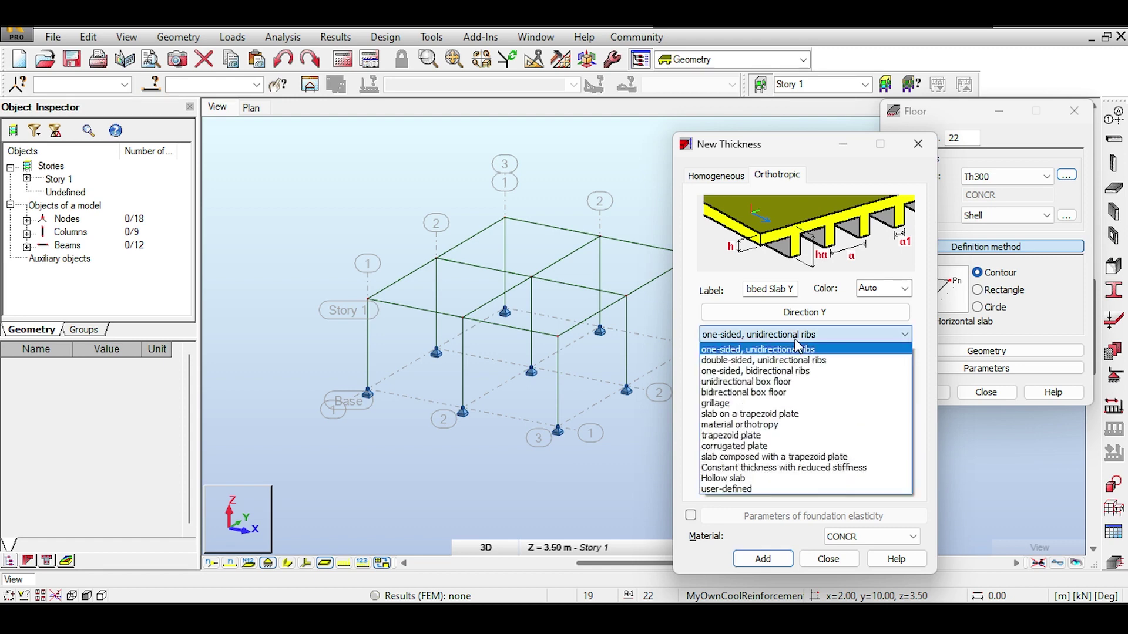
click(781, 371)
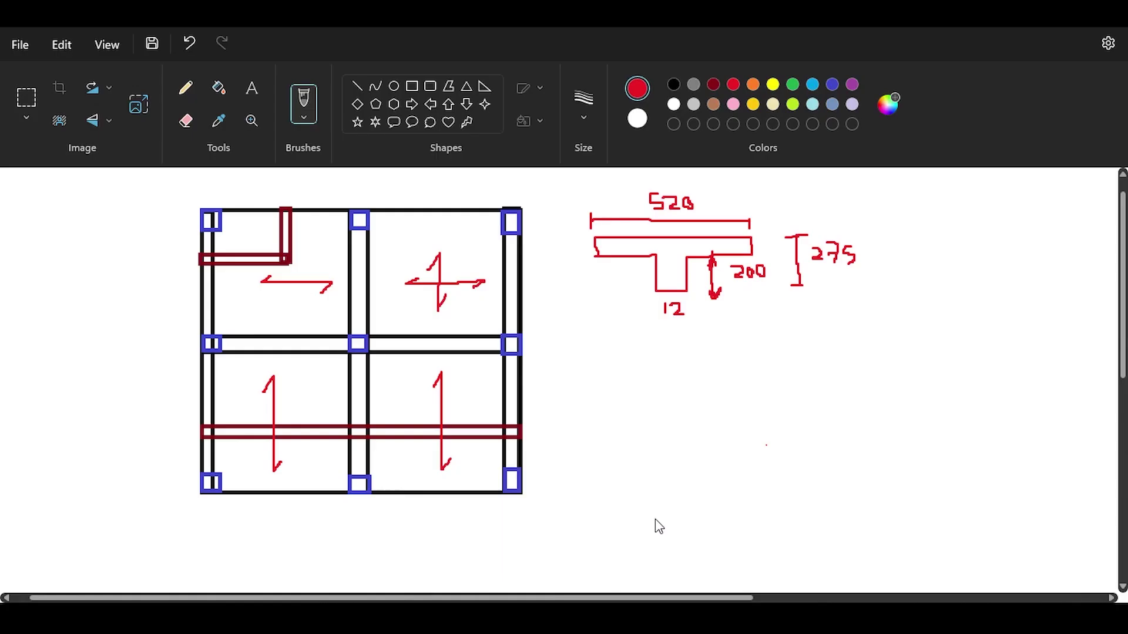
Zoom into the sketch and draw two small rectangles in the upper-right panel
scroll(655, 519, up, 1)
scroll(655, 519, down, 2)
scroll(484, 259, up, 2)
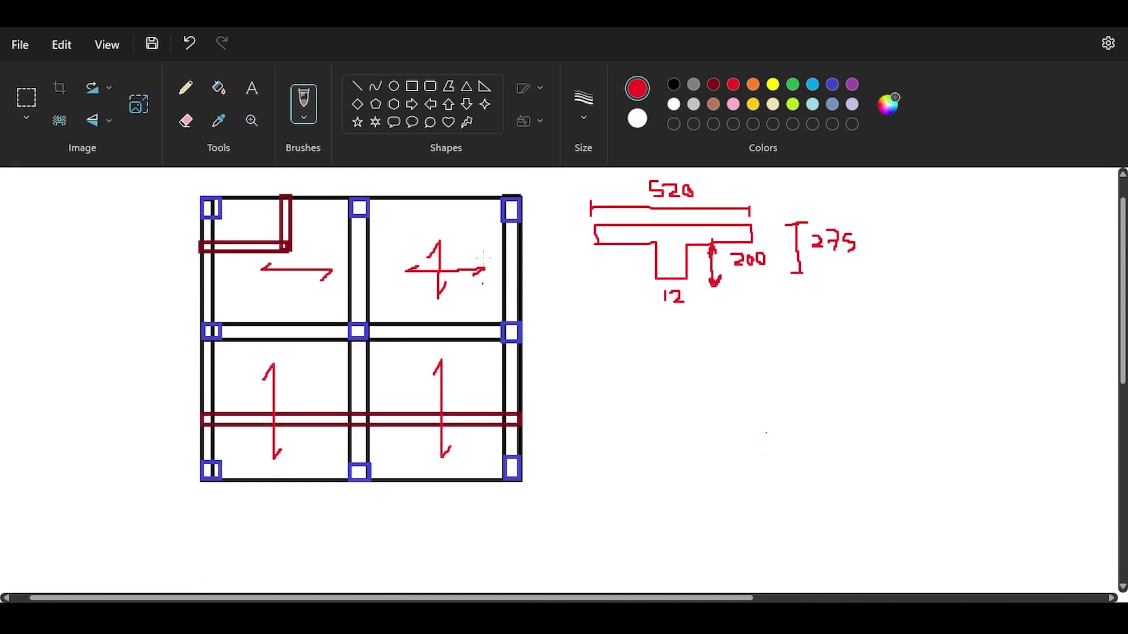
ctrl+scroll(455, 250, up, 2)
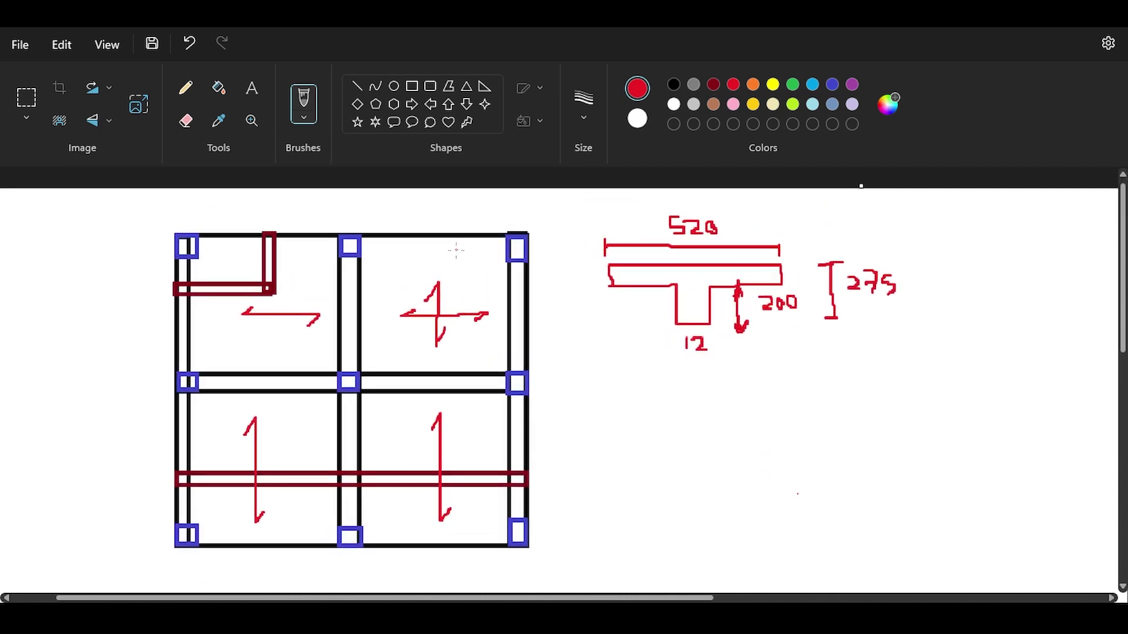
ctrl+scroll(456, 251, up, 1)
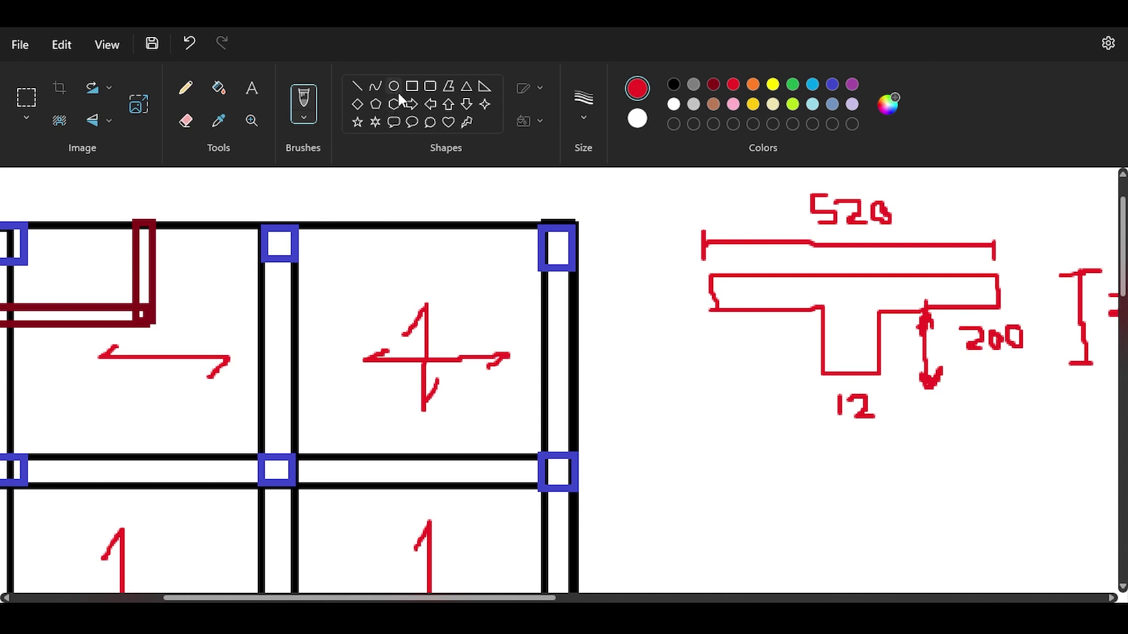
click(412, 87)
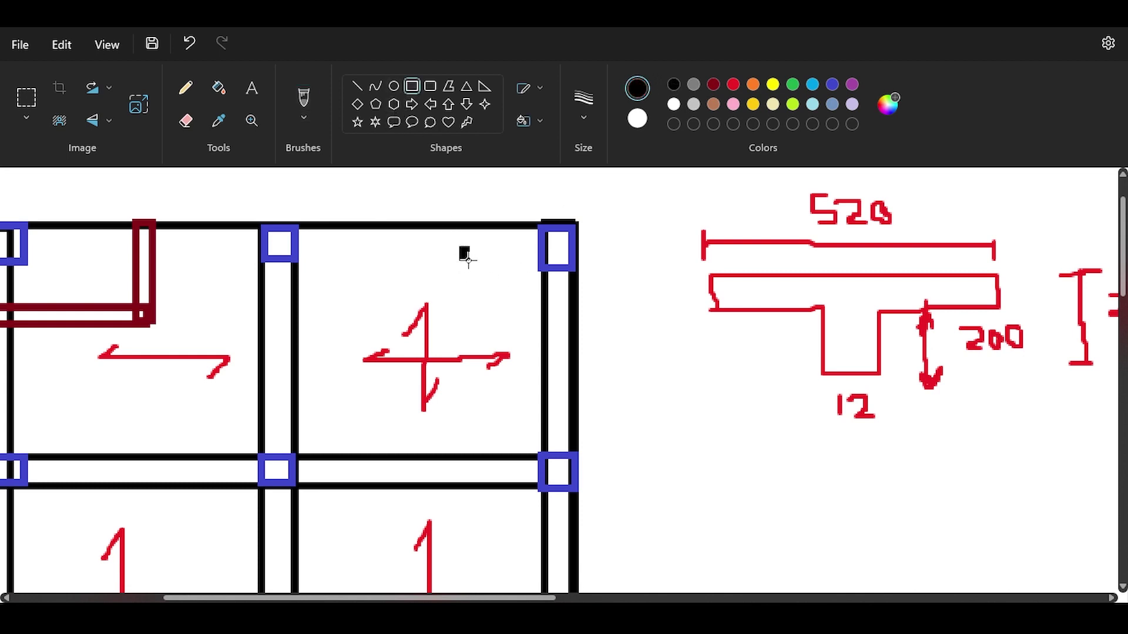
drag(461, 249, 497, 290)
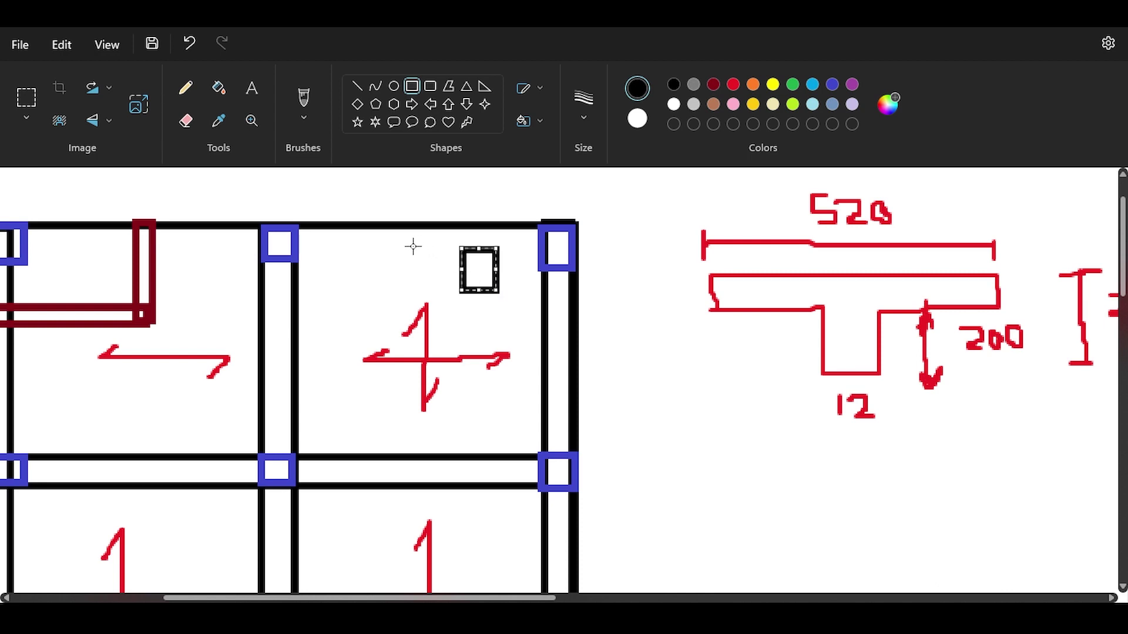
mouse_move(403, 241)
mouse_down()
mouse_move(445, 292)
mouse_move(417, 265)
mouse_up()
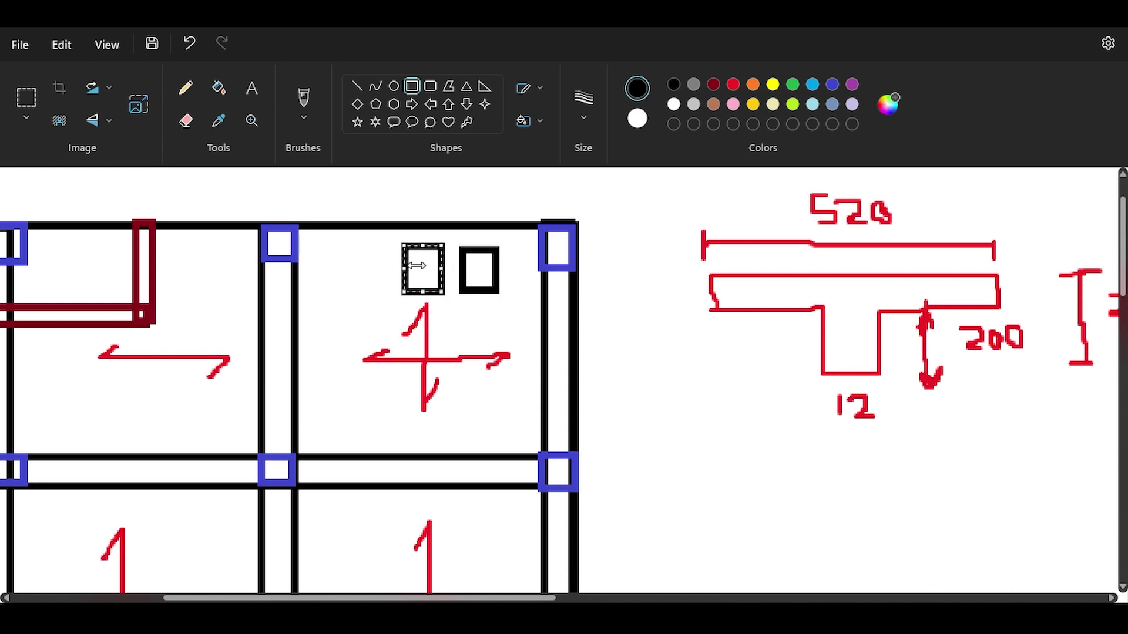
click(303, 95)
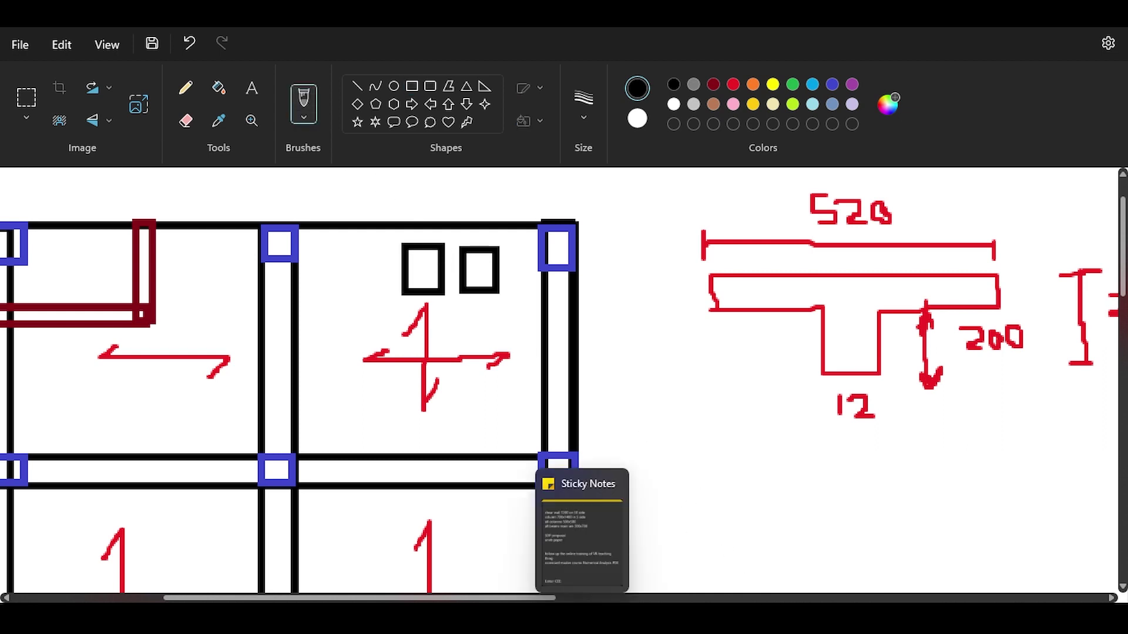
click(716, 535)
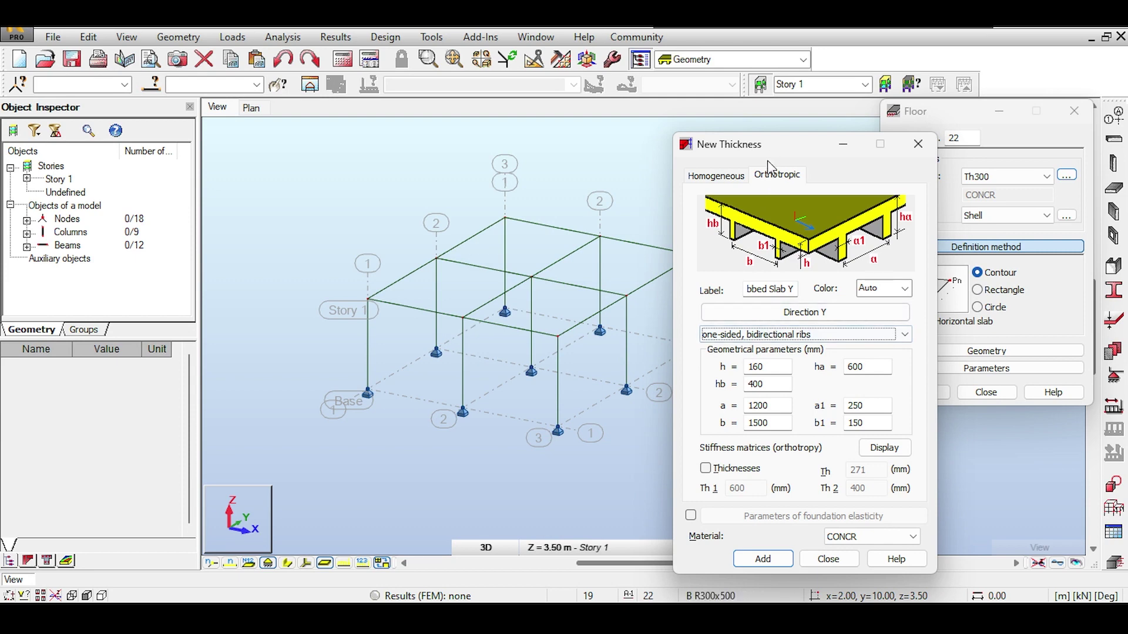
Set the bidirectional rib thickness to slab depth h 75 mm and rib depth ha 275 mm
drag(767, 150, 659, 124)
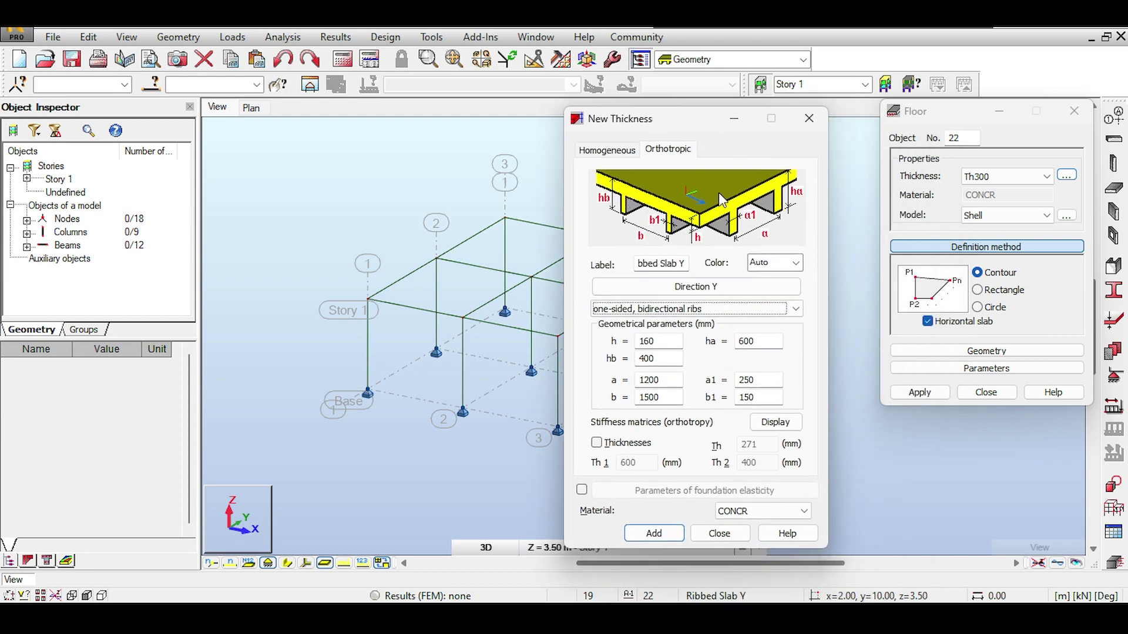
double_click(657, 341)
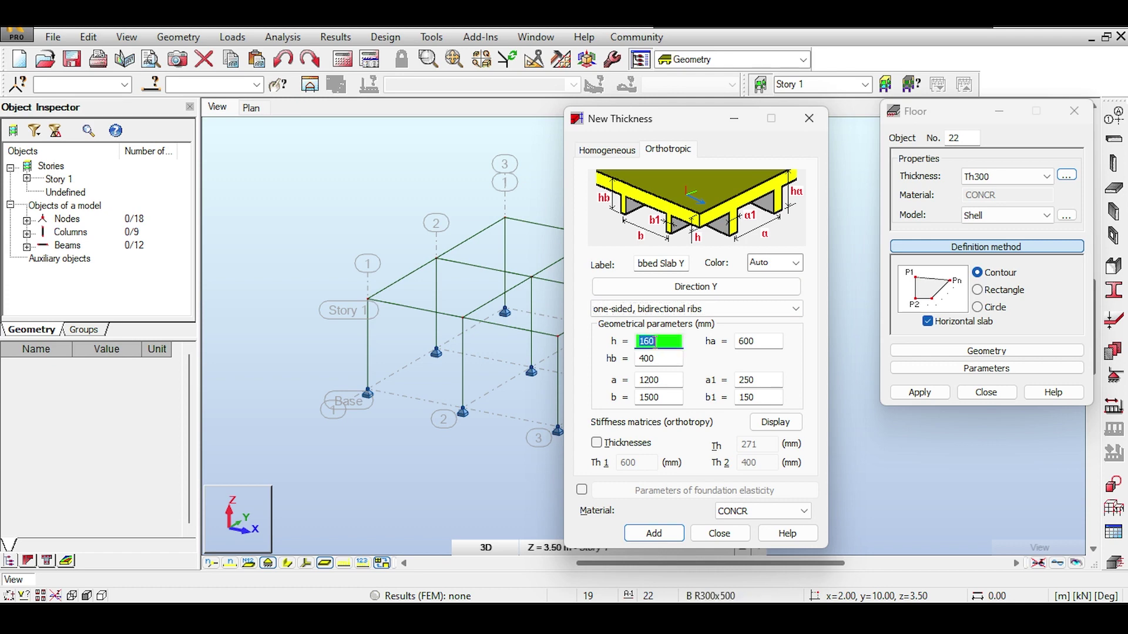
text(75)
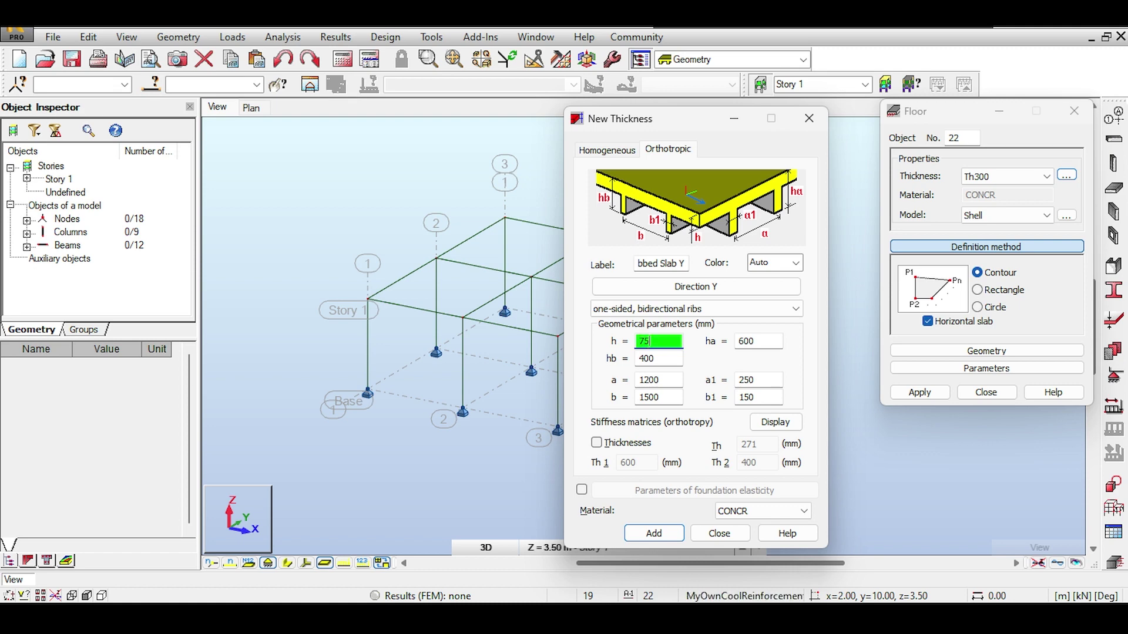
key(Tab)
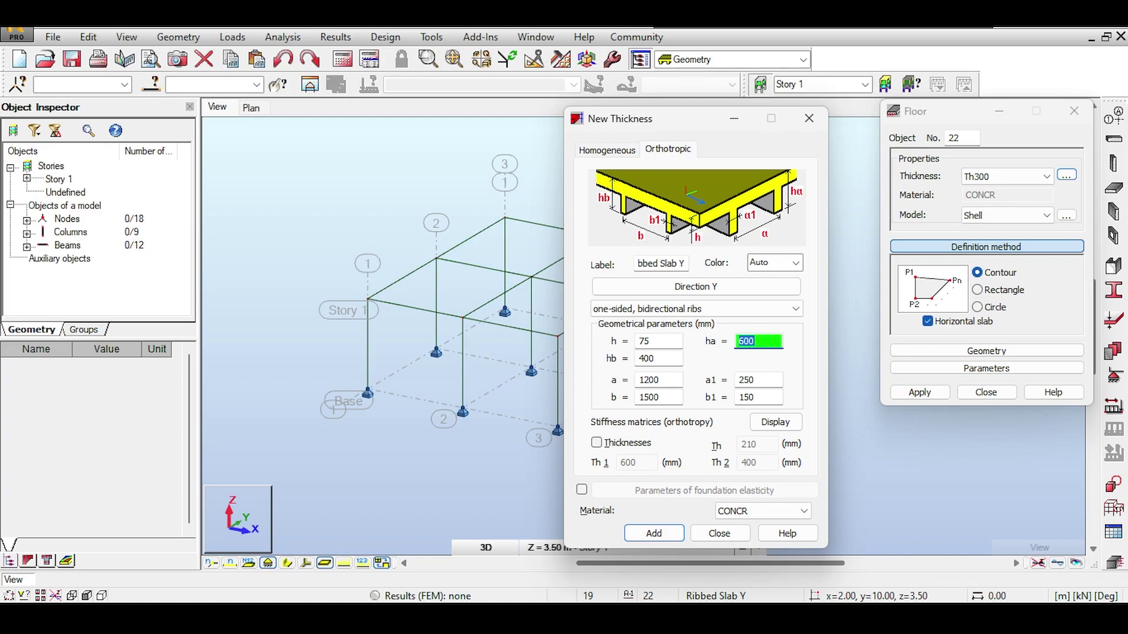
text(20)
key(Return)
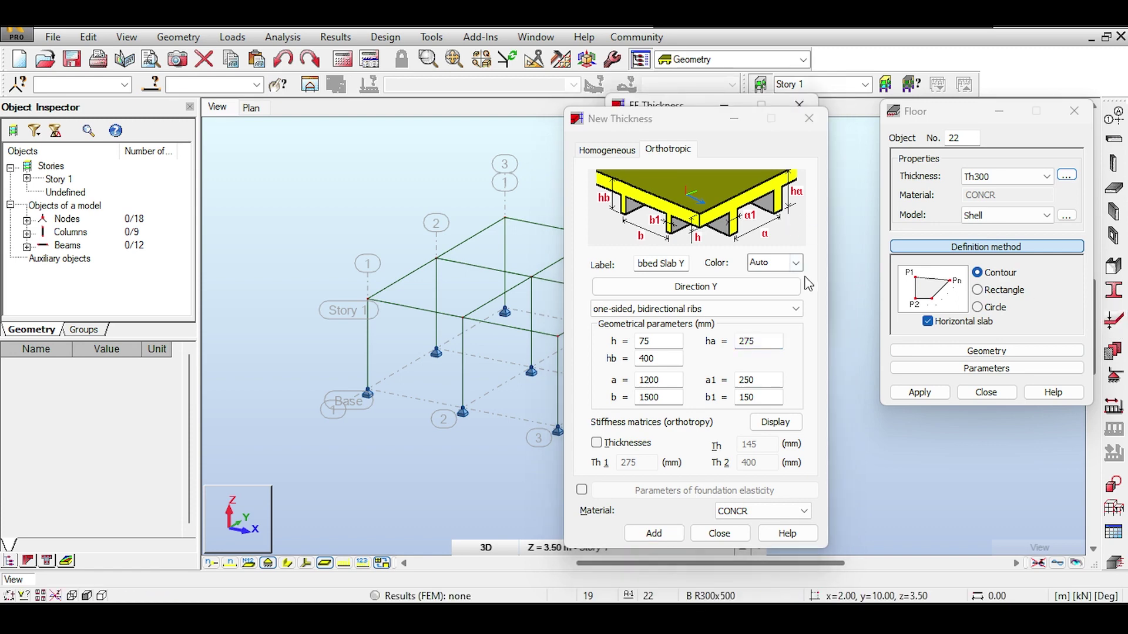
Start a new thickness named TwoWayRibbed with one-sided bidirectional ribs
click(809, 118)
click(668, 175)
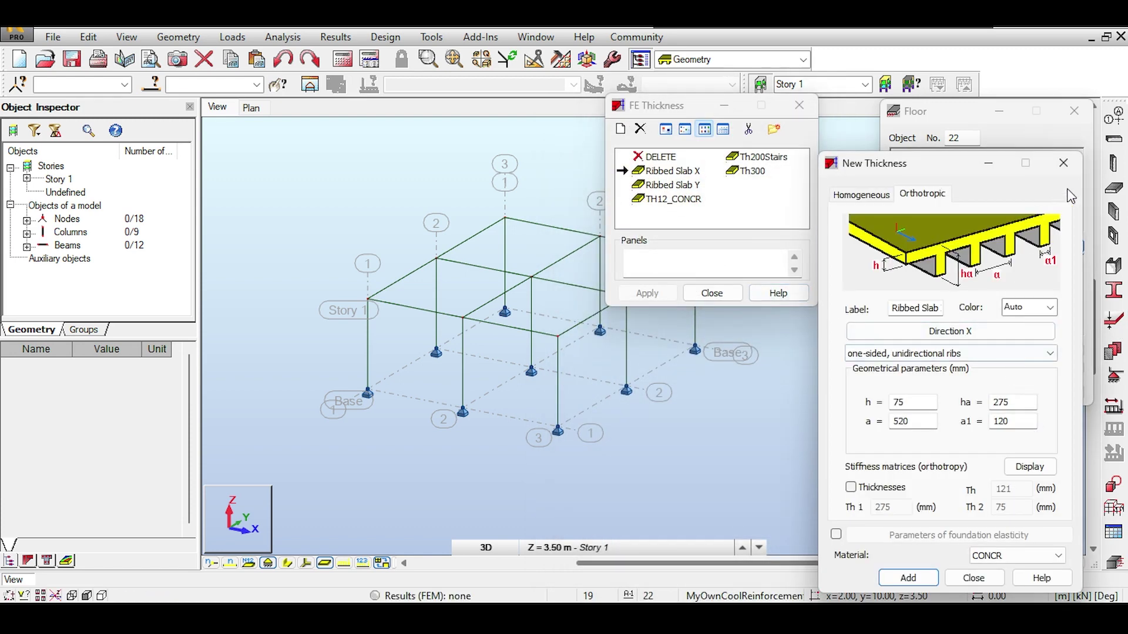
click(1063, 163)
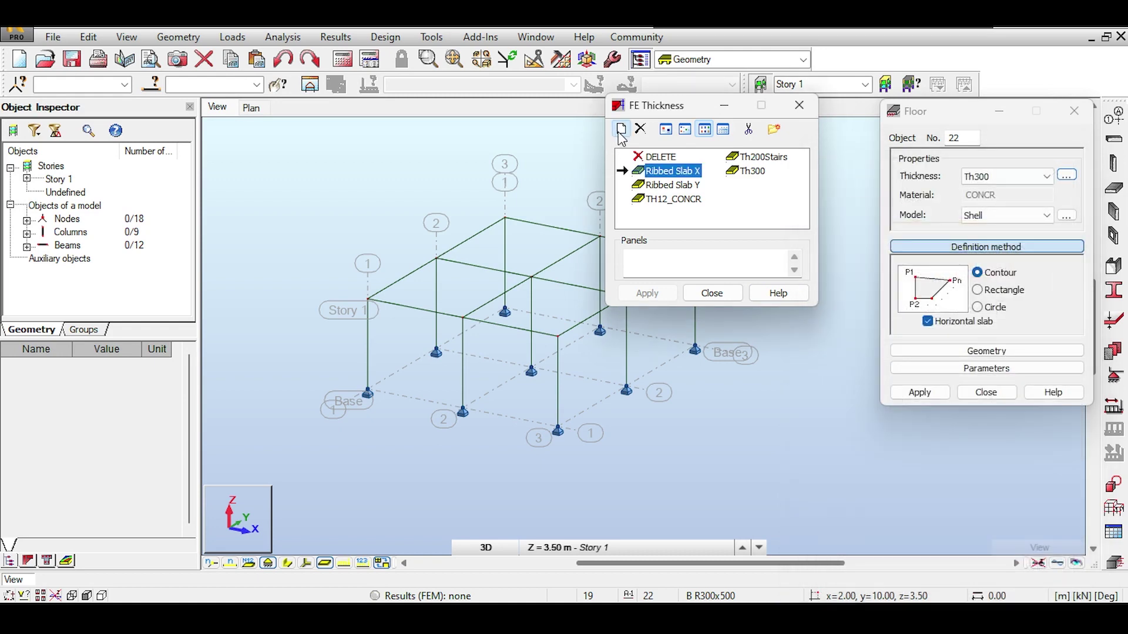
click(621, 129)
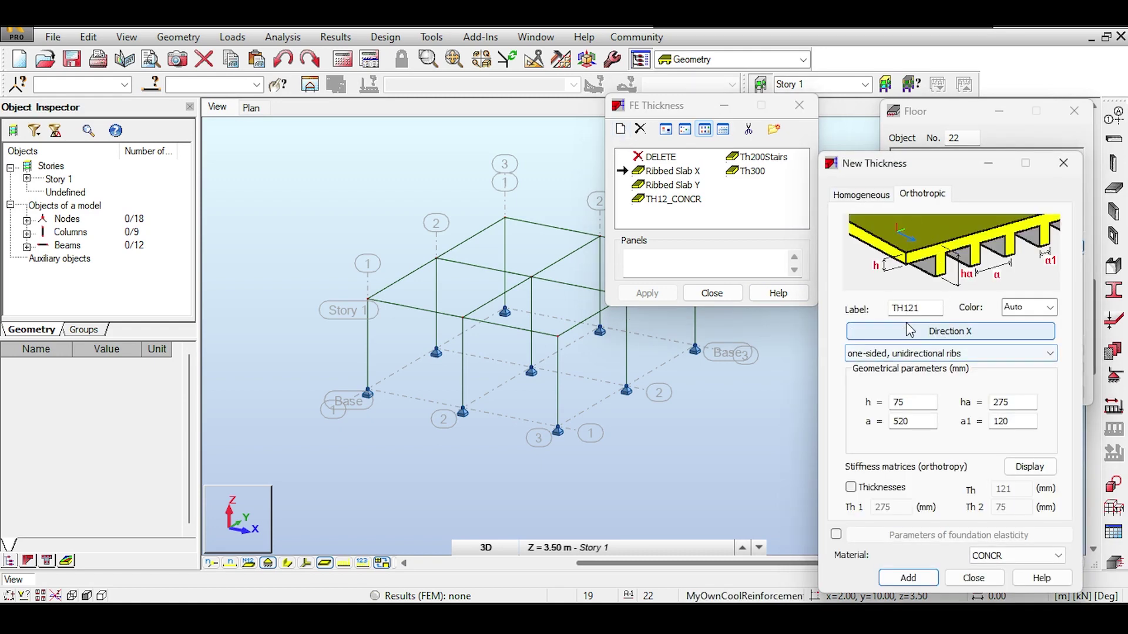
double_click(915, 308)
text(T)
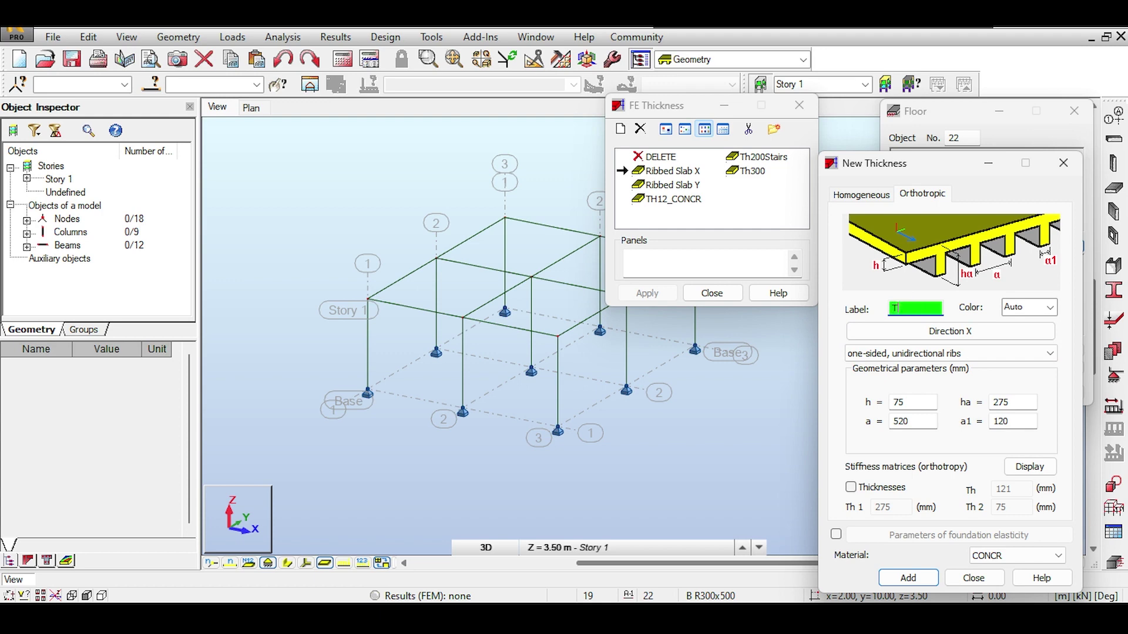
text(woWayRibbed)
key(Return)
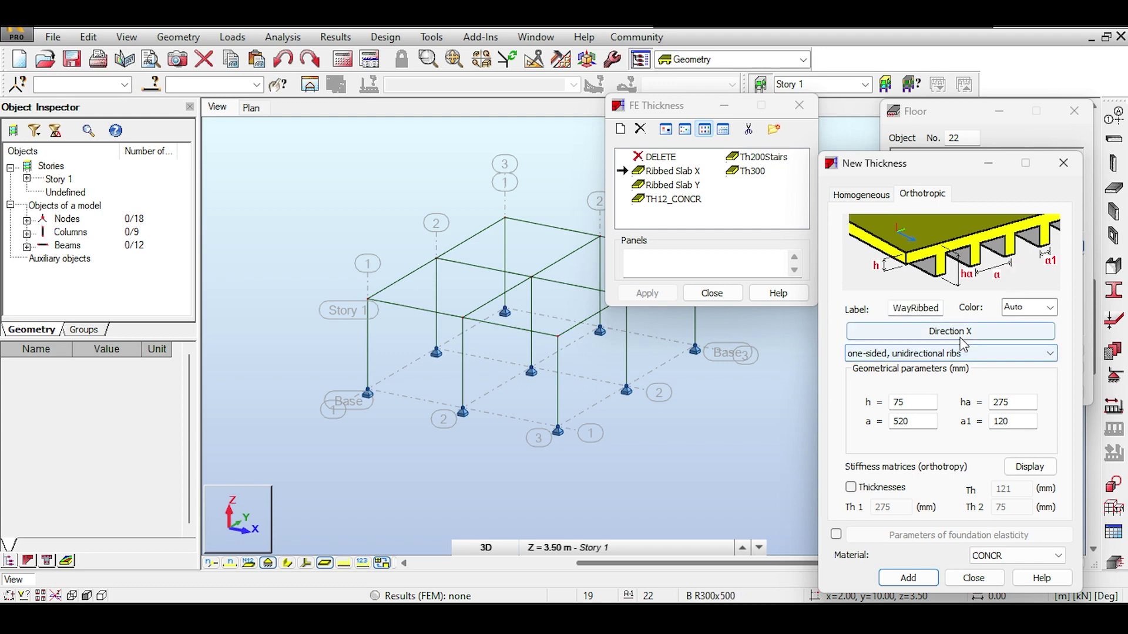
click(962, 333)
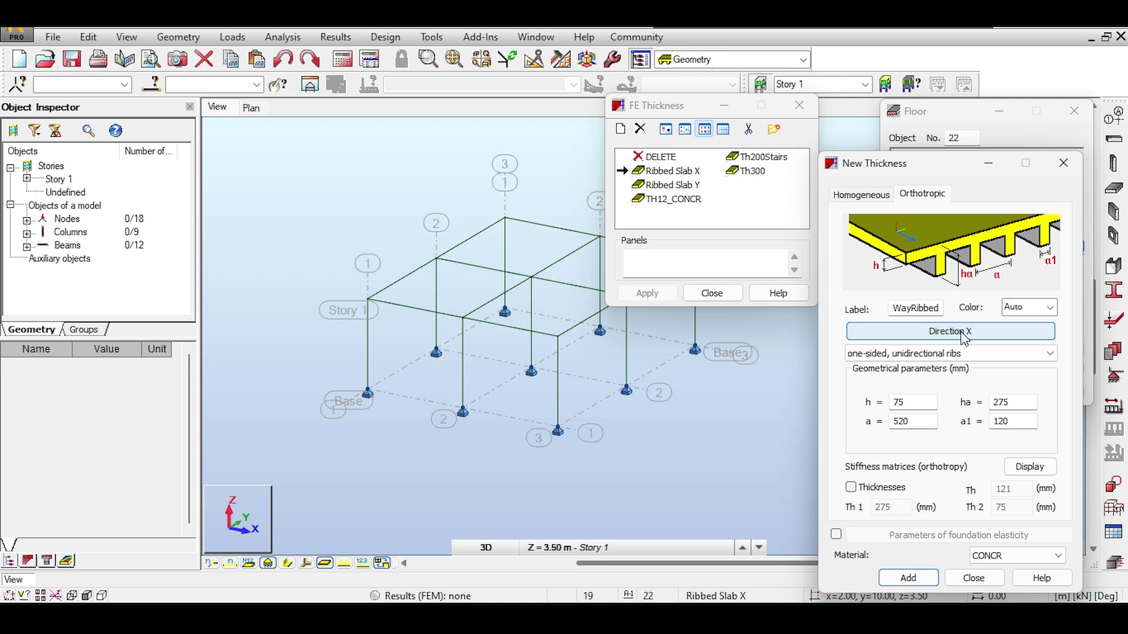
click(957, 354)
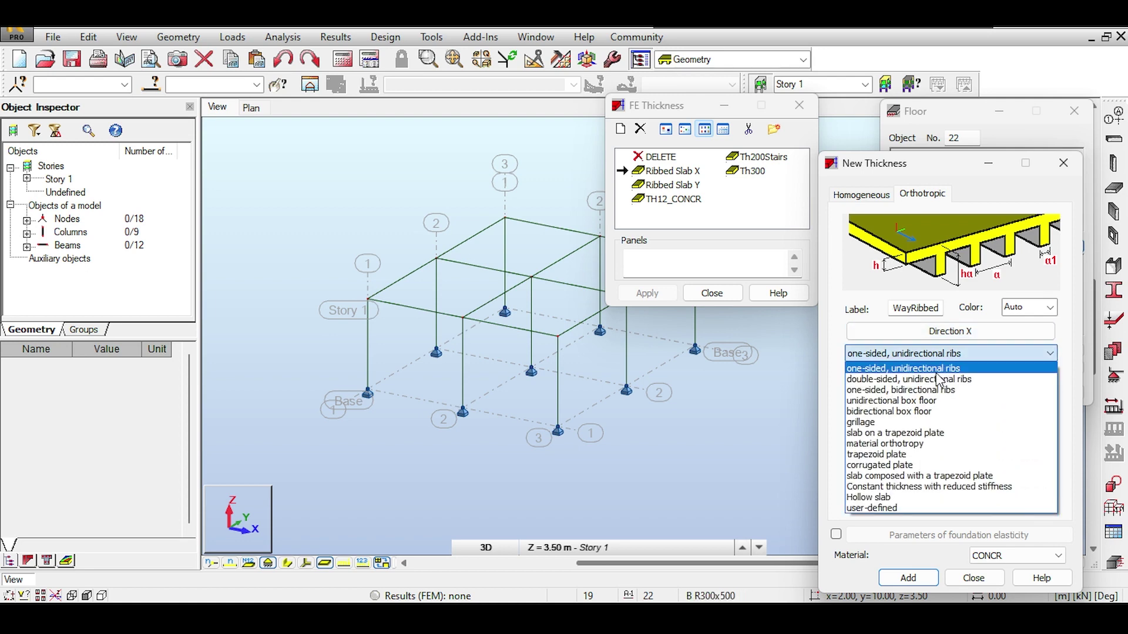
click(895, 390)
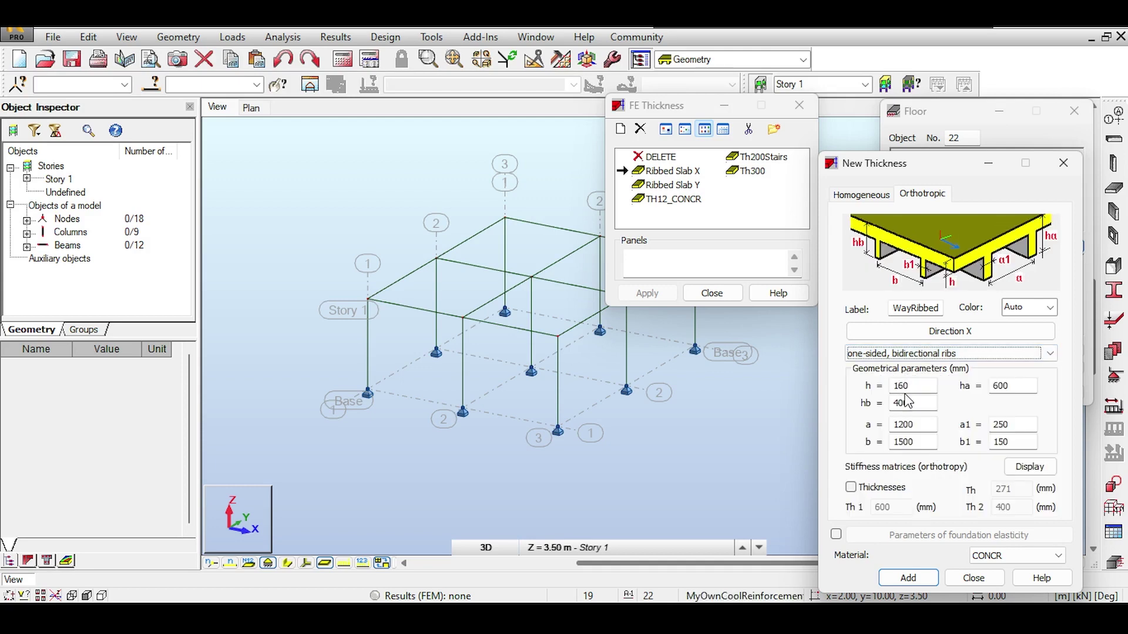
Set slab thickness h to 75 and rib heights ha and hb to 275
key(Tab)
text(75)
key(Tab)
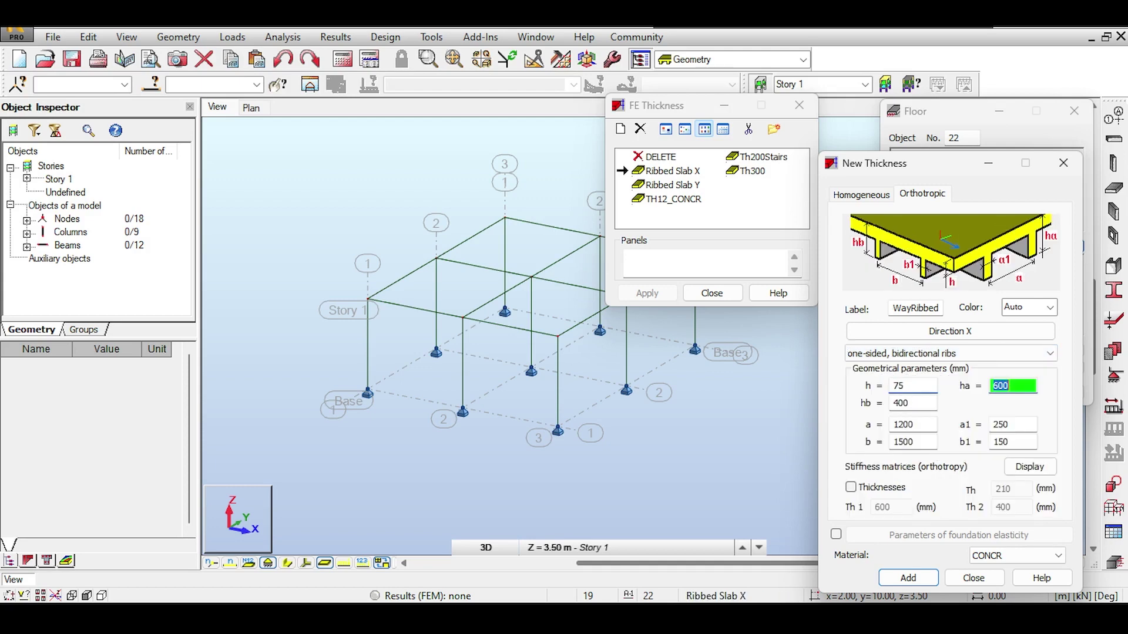
text(2)
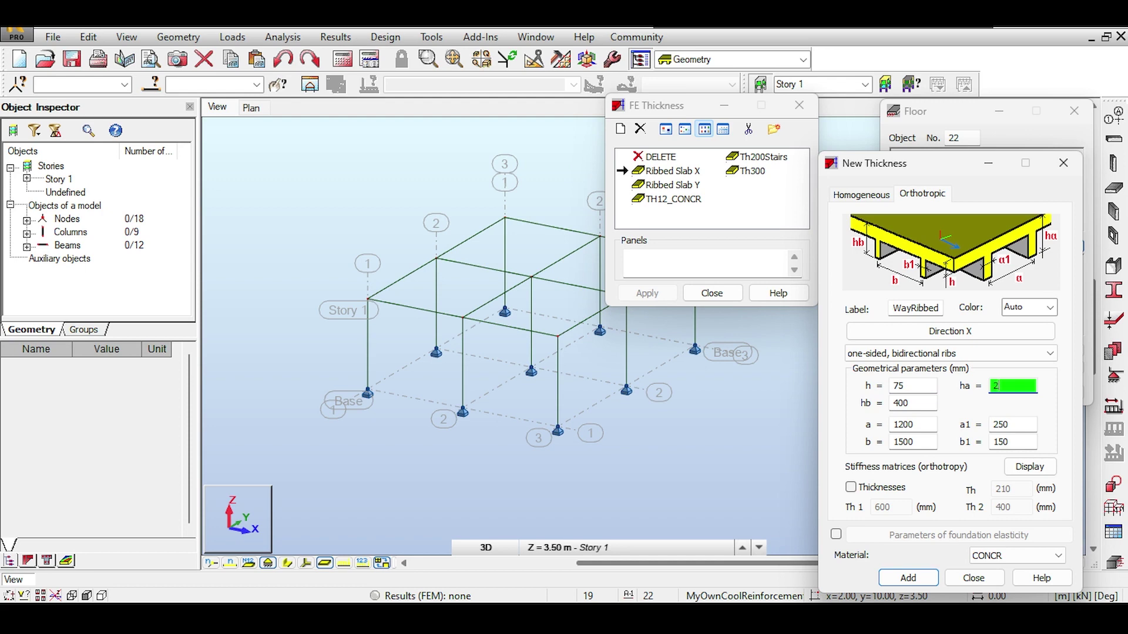
text(75)
key(Tab)
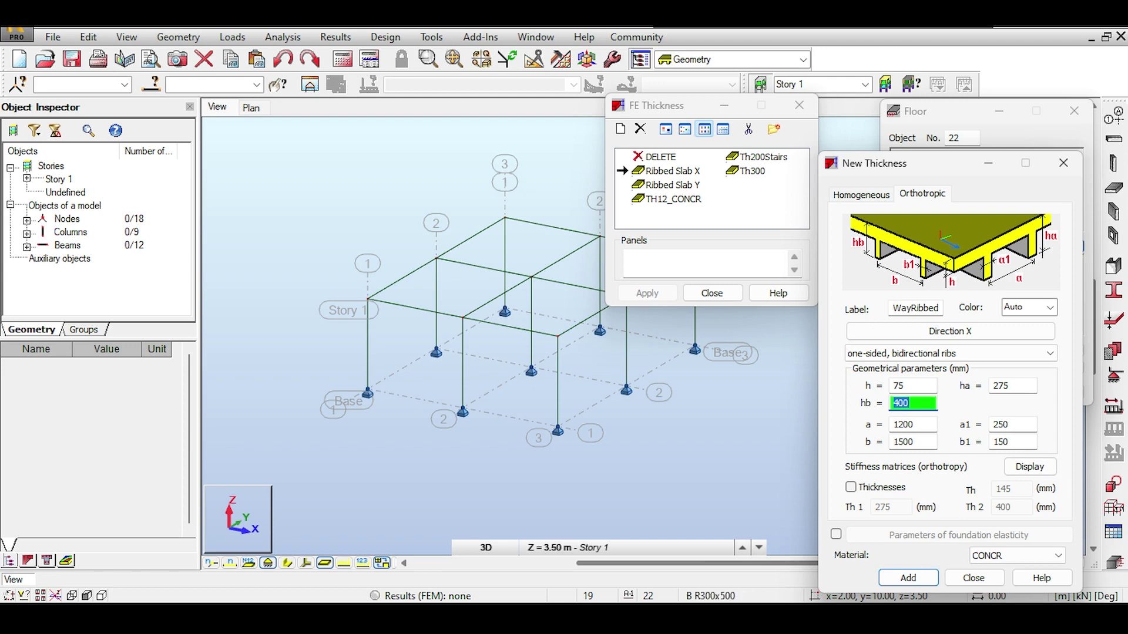
text(276)
key(BackSpace)
text(5)
key(Tab)
Set rib spacings a and b to 520 and rib widths a1 and b1 to 120
text(520)
key(Tab)
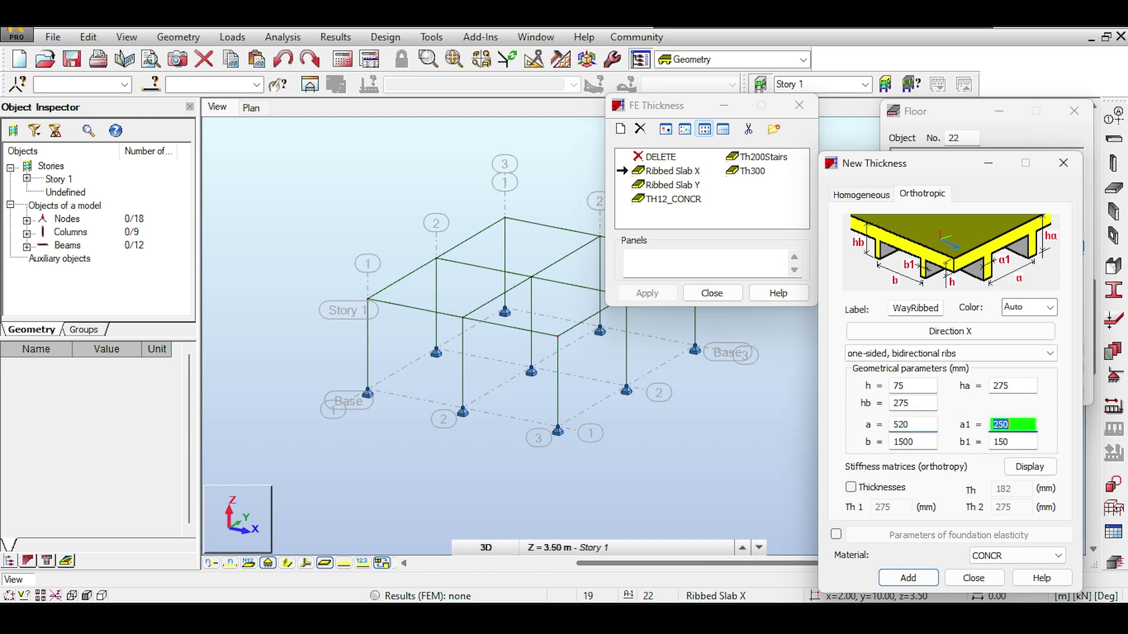
key(Tab)
text(520)
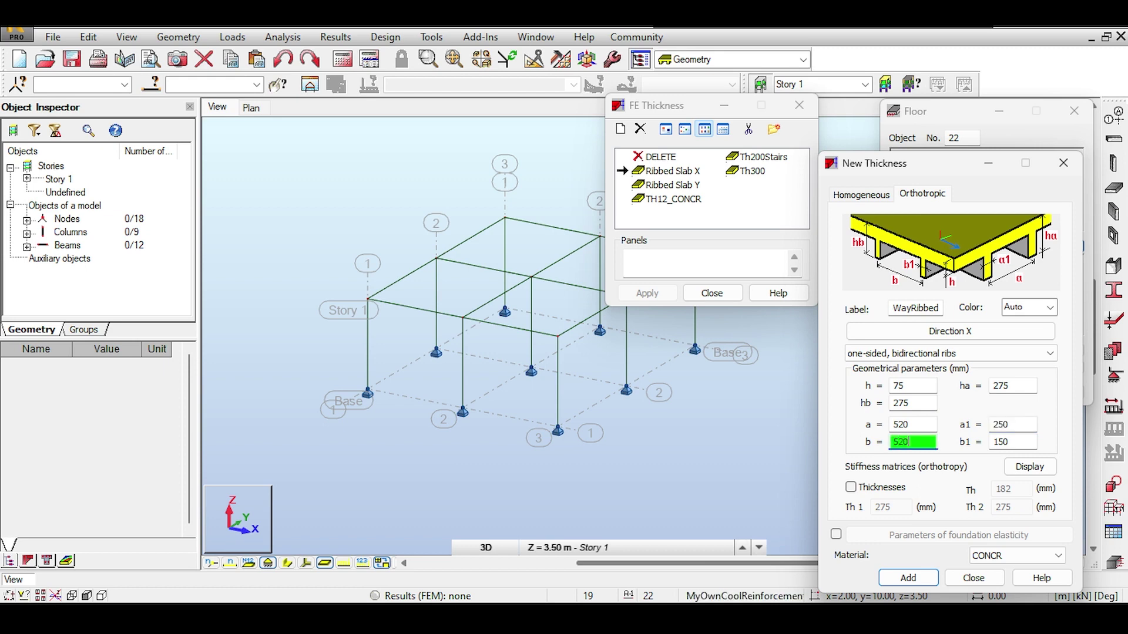
key(shift+Tab)
text(12)
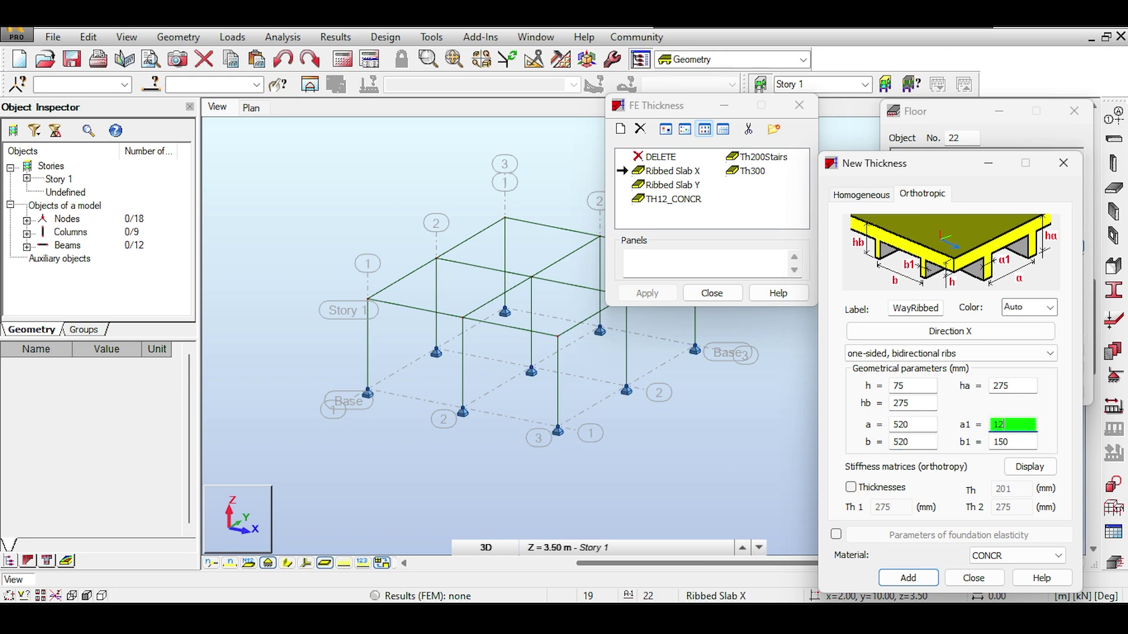
key(Tab)
text(1)
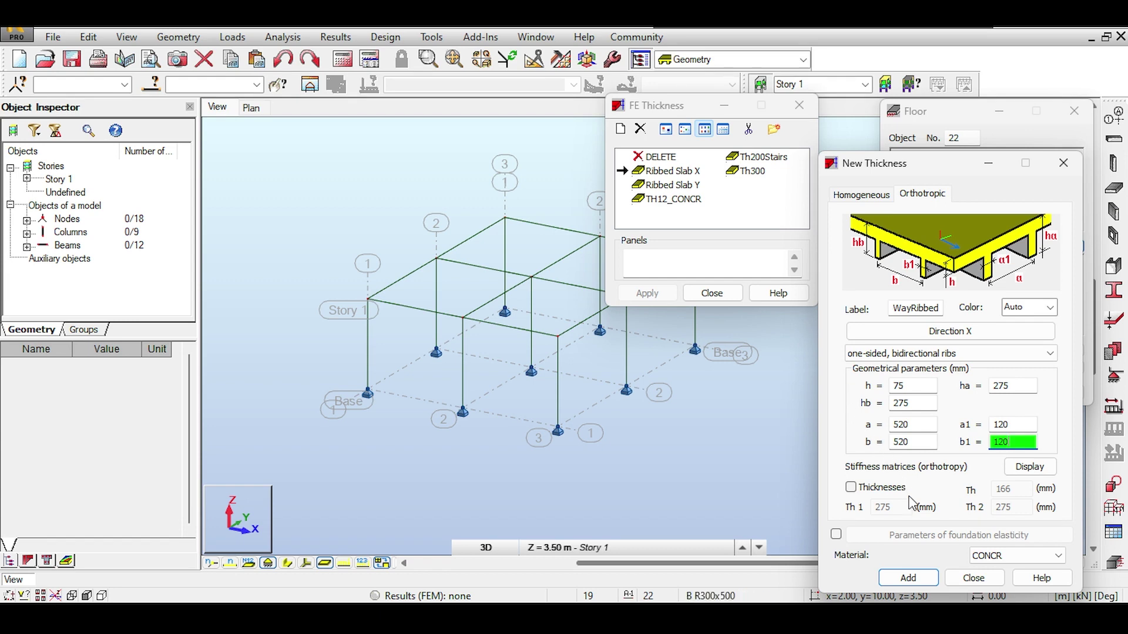
Add the TwoWayRibbed thickness and draw a rectangular trial floor slab
click(909, 578)
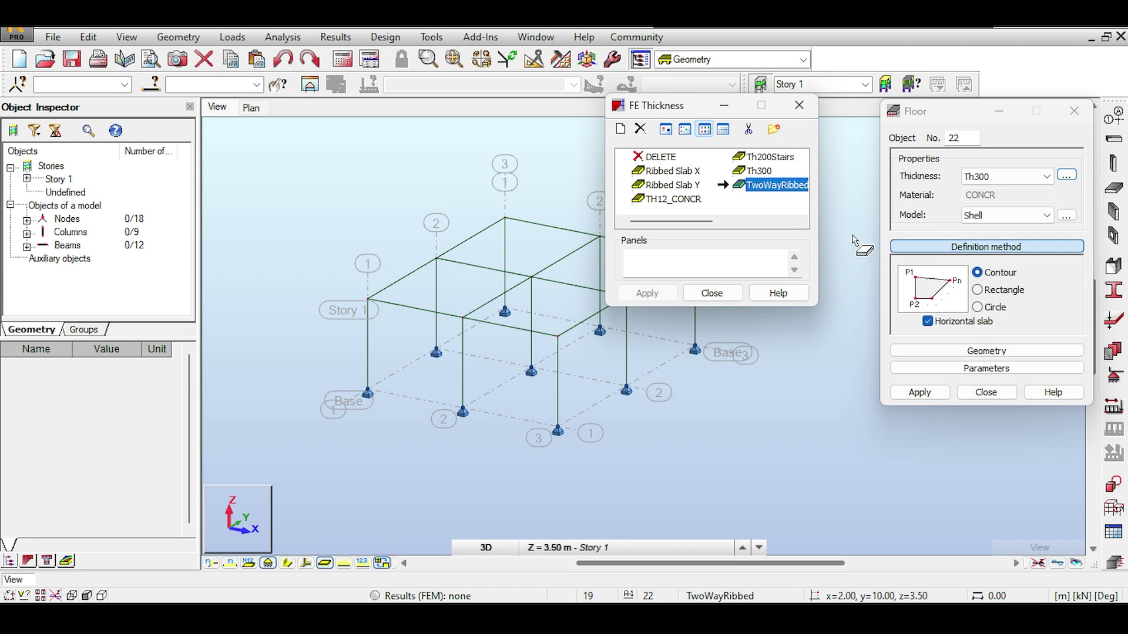
click(977, 290)
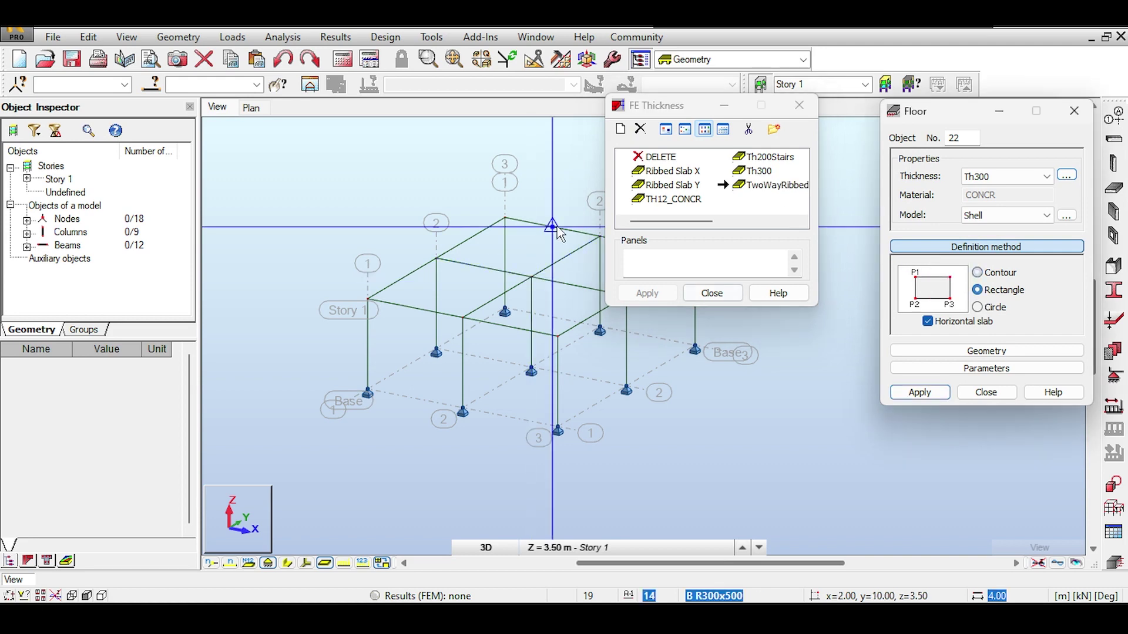
middle_drag(557, 234, 447, 249)
click(431, 292)
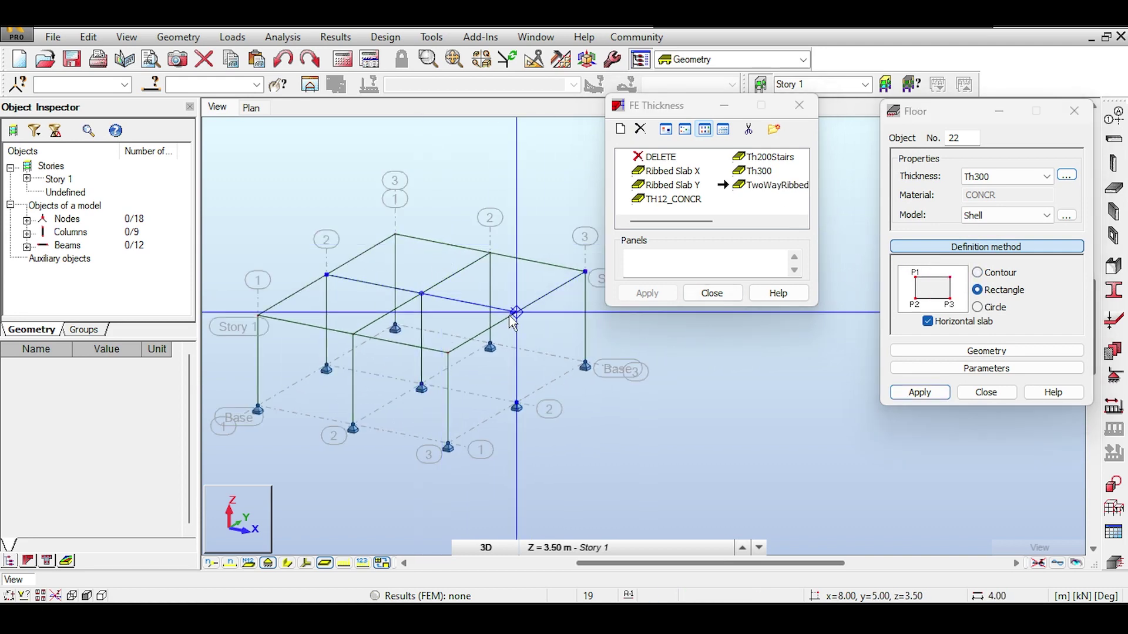
click(578, 273)
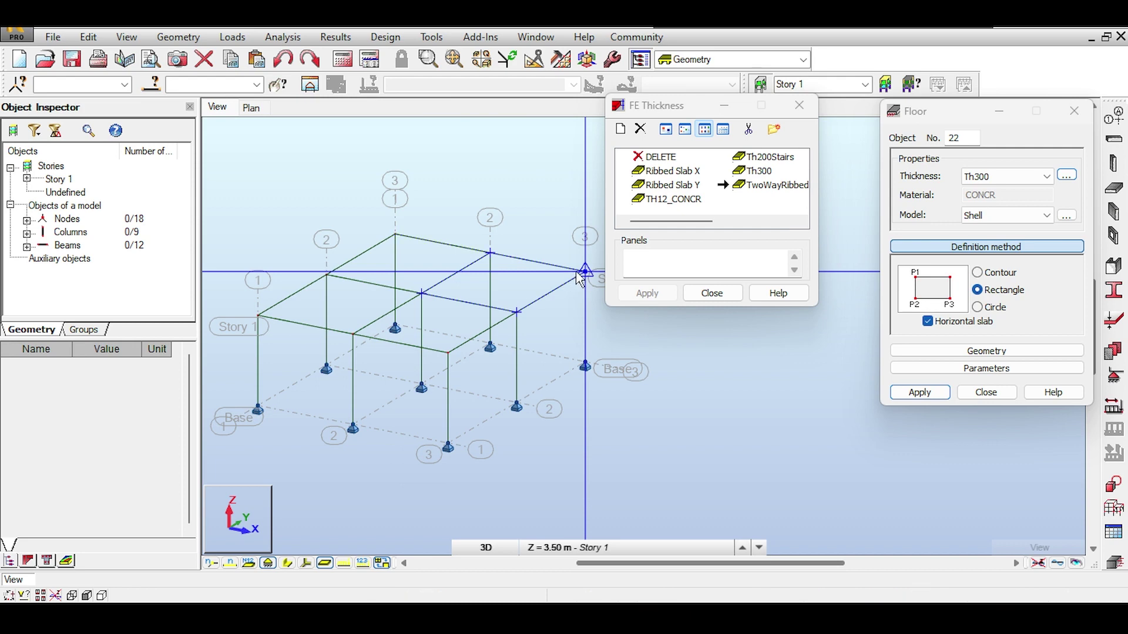
scroll(512, 280, up, 2)
scroll(512, 279, up, 1)
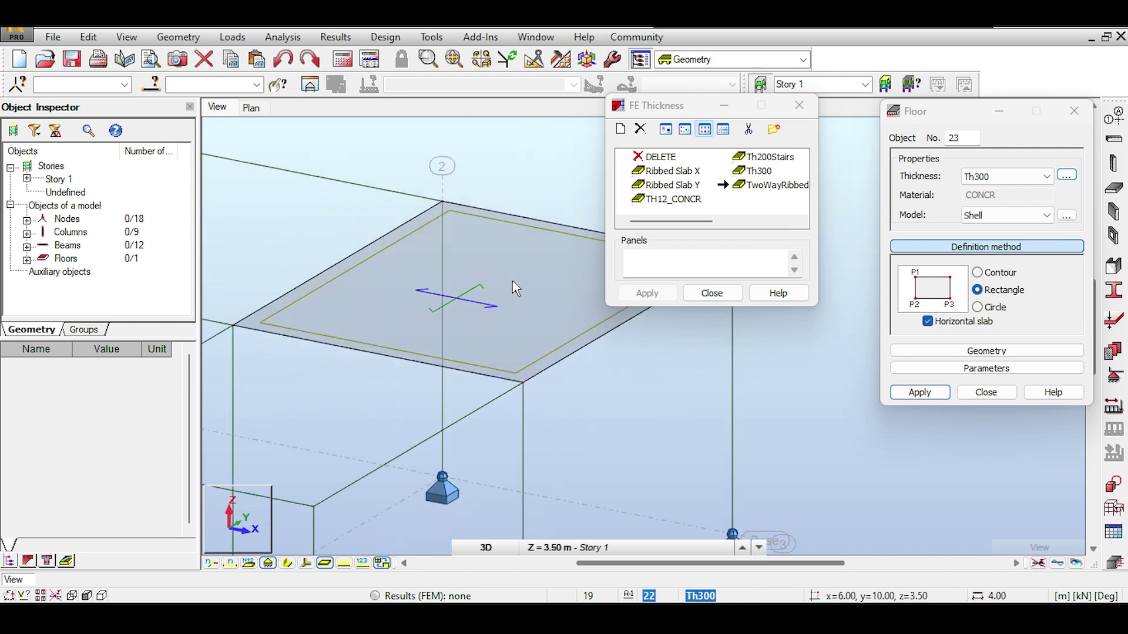
scroll(510, 285, down, 3)
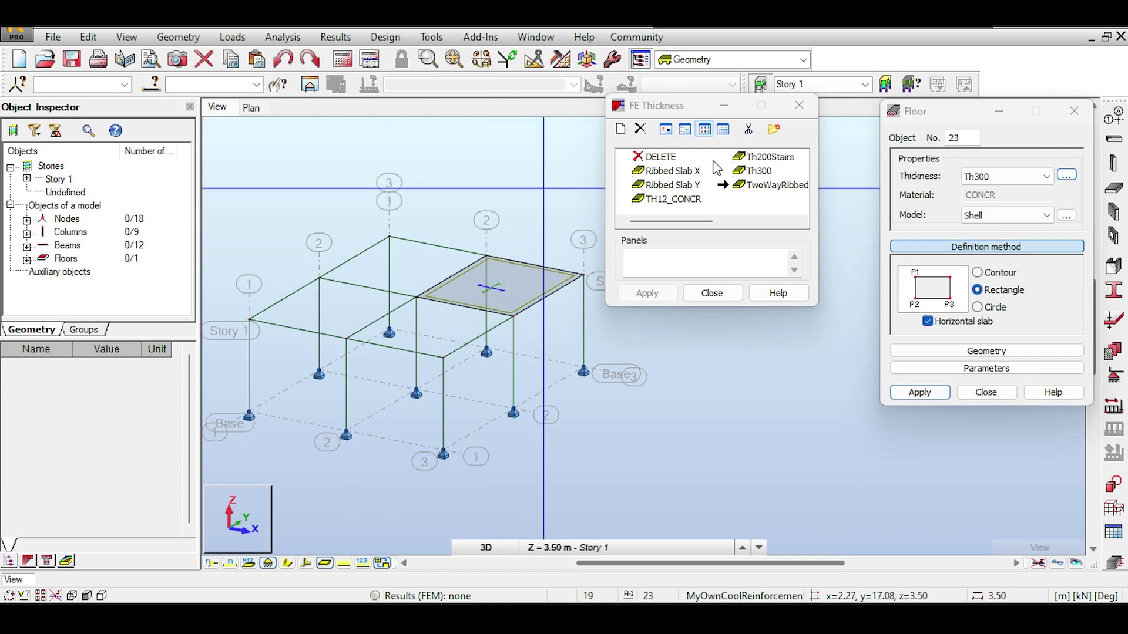
Make Ribbed Slab X current, close the thickness list, and delete the trial slab
click(670, 171)
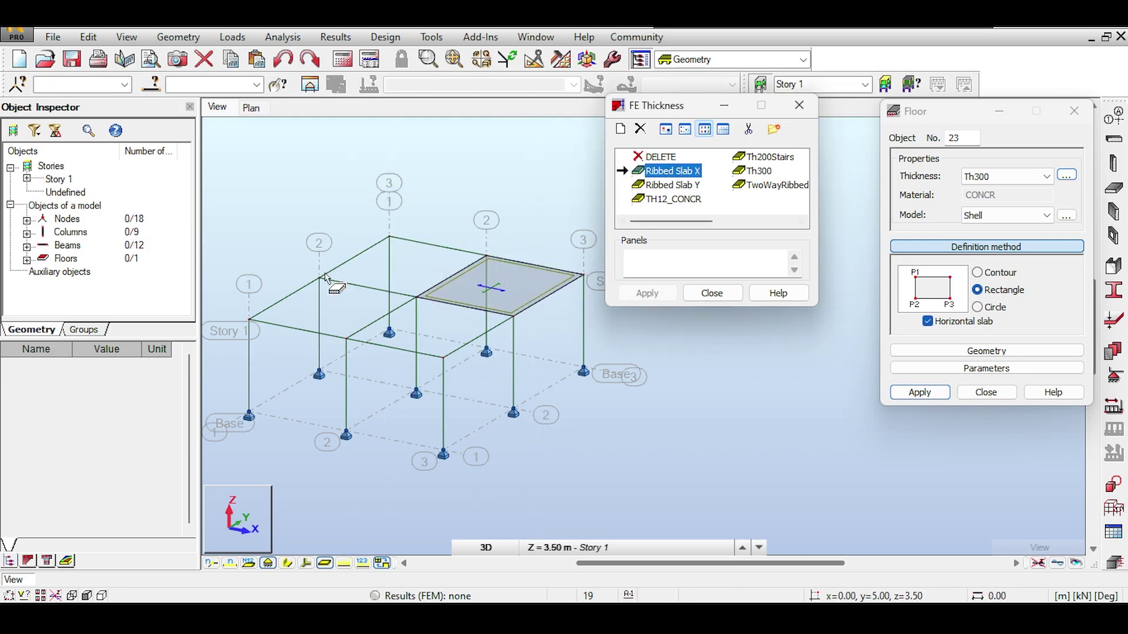
click(528, 262)
click(991, 294)
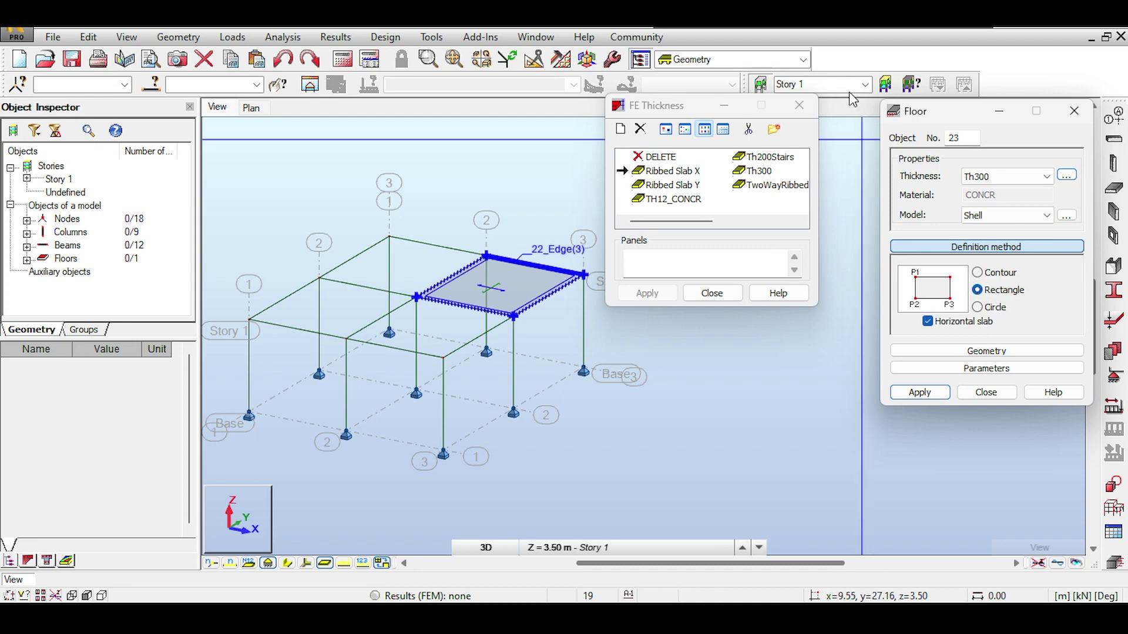
click(798, 106)
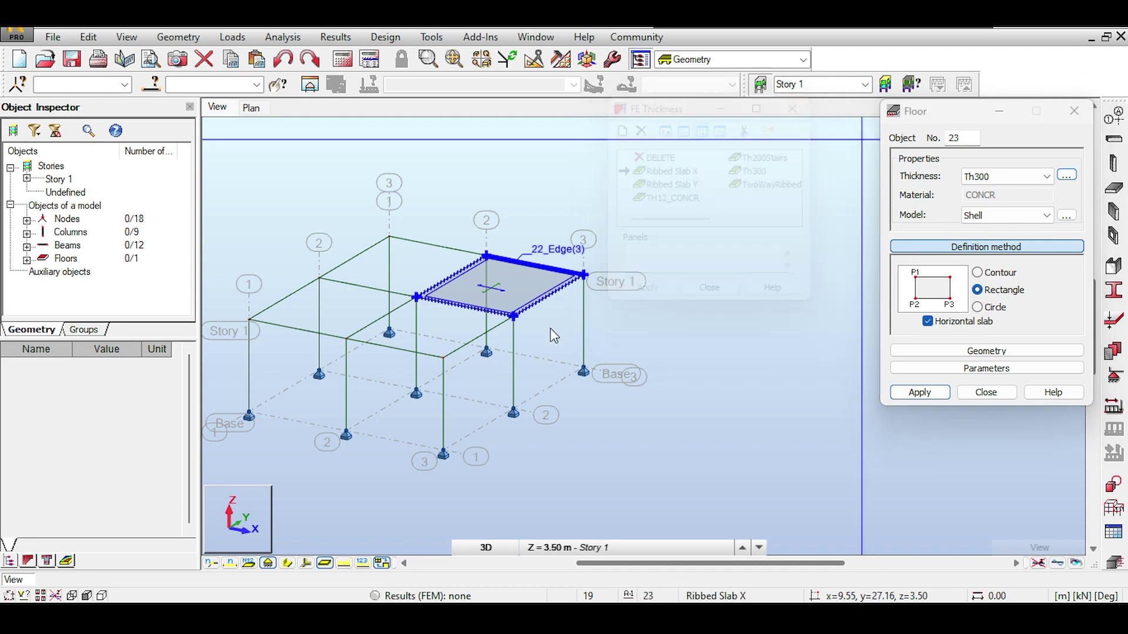
click(530, 282)
key(Delete)
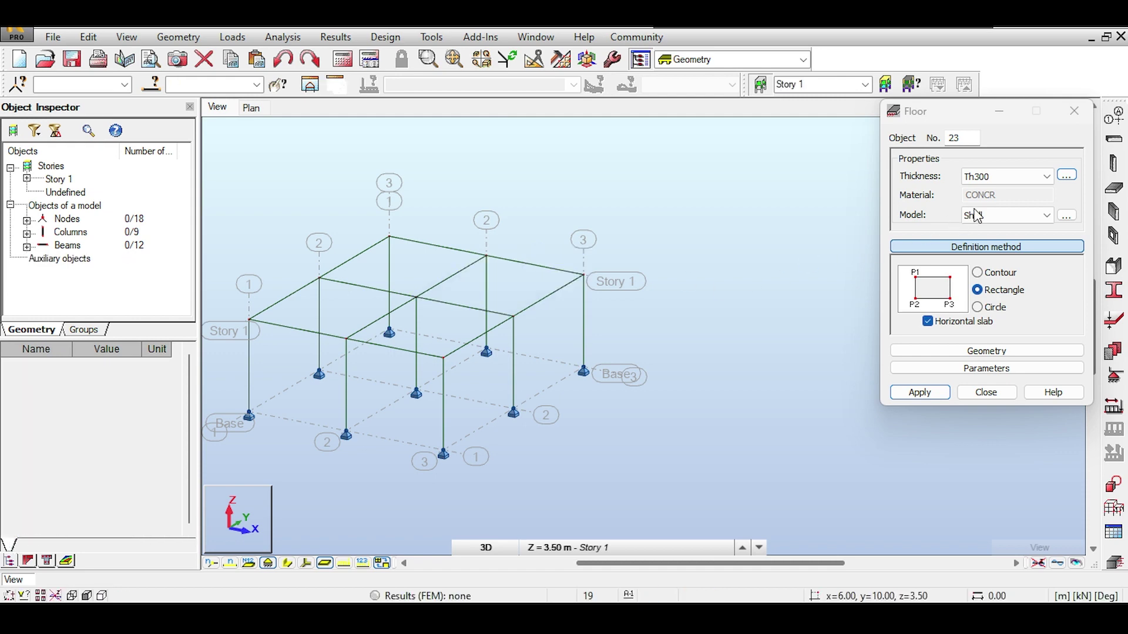
Draw the back-right slab as TwoWayRibbed and the back-left slab as Ribbed Slab X
click(1011, 177)
click(992, 242)
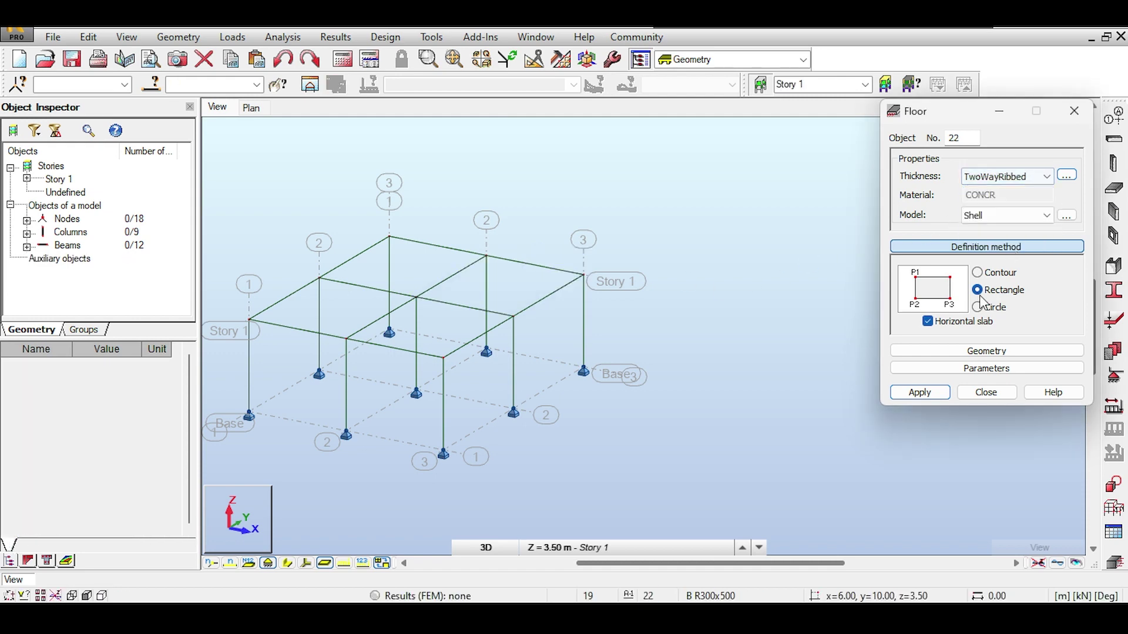
click(978, 290)
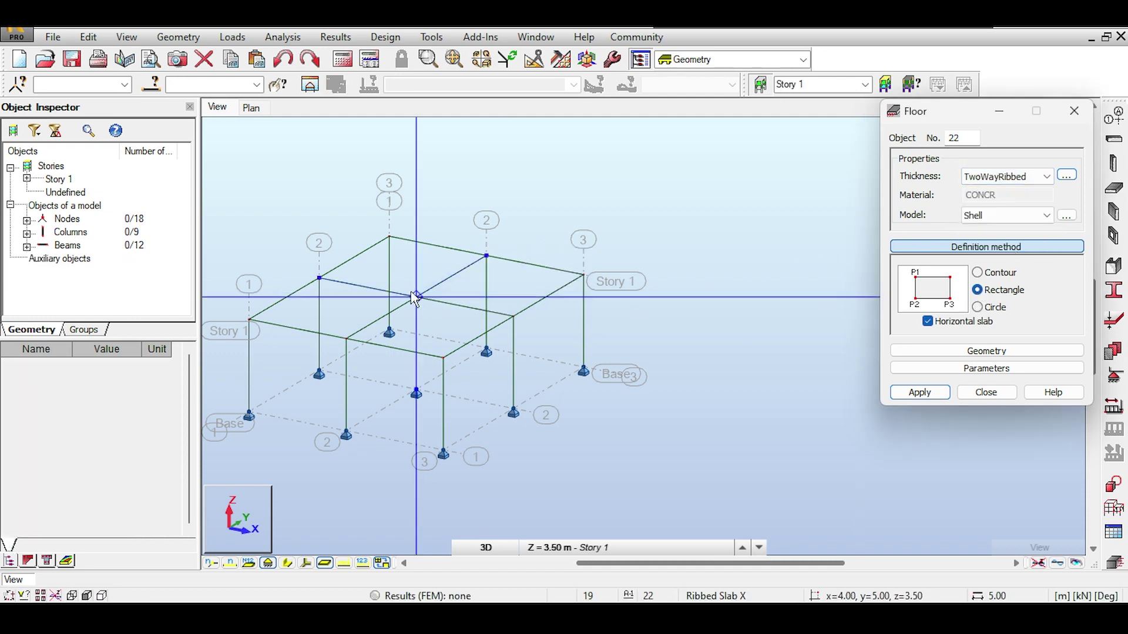
click(501, 318)
click(582, 274)
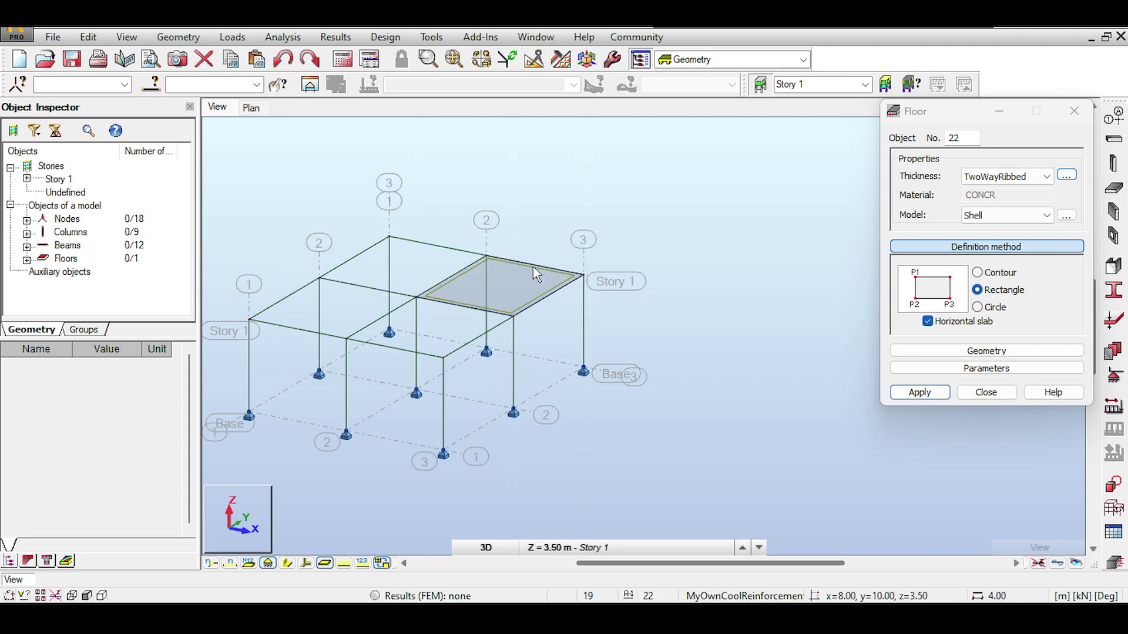
click(1005, 176)
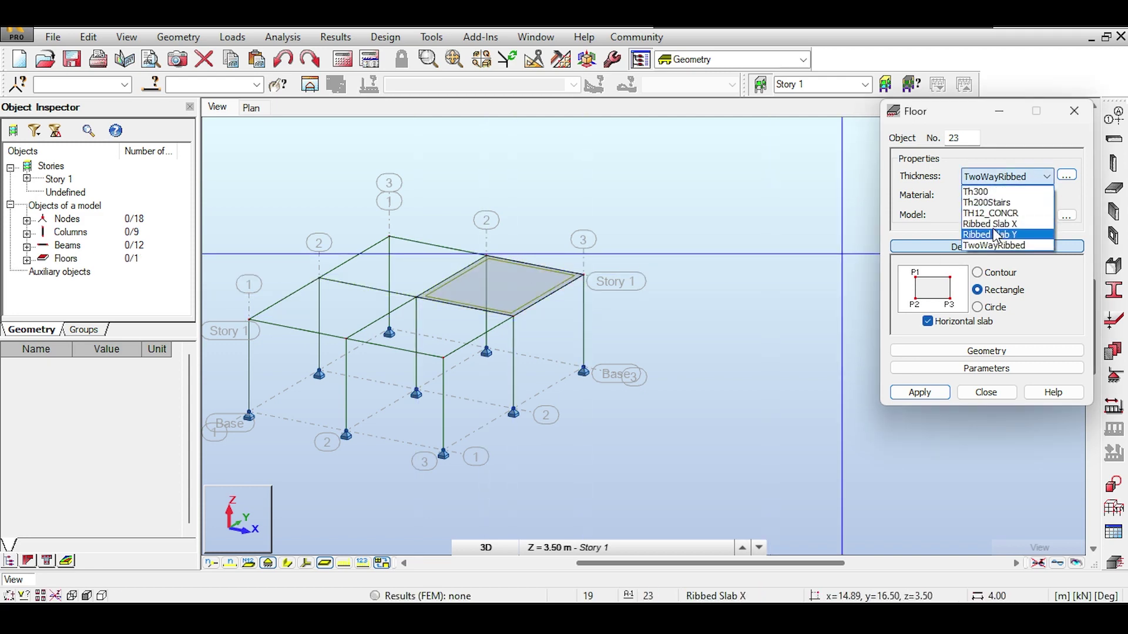
click(999, 224)
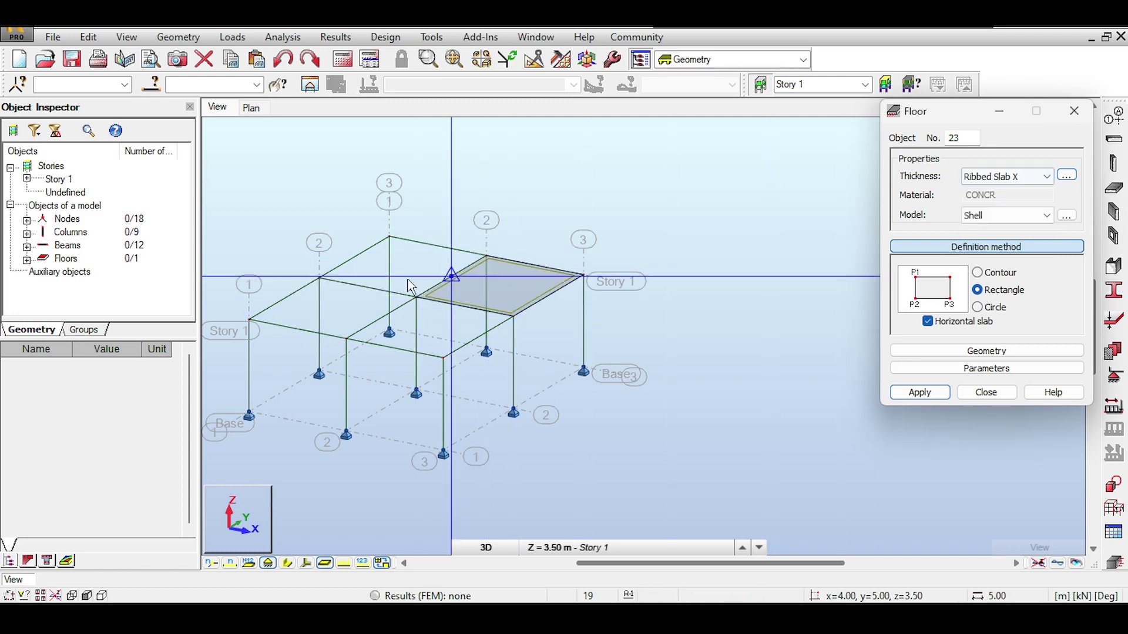
click(325, 281)
click(468, 258)
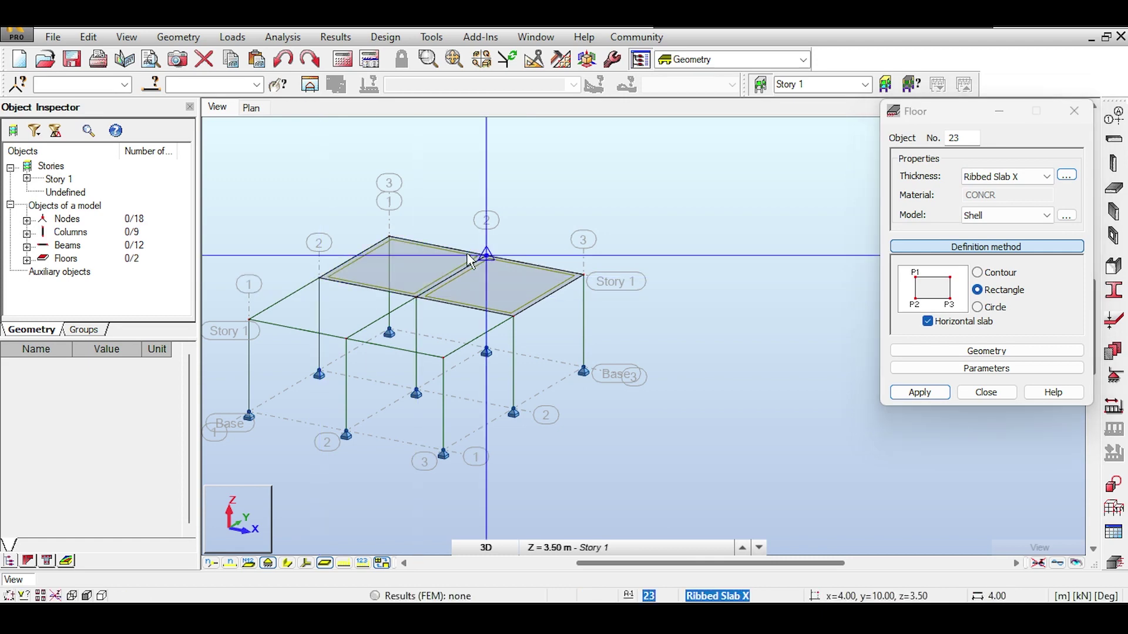
Draw both front slabs with Ribbed Slab Y and close the Floor dialog
click(1005, 176)
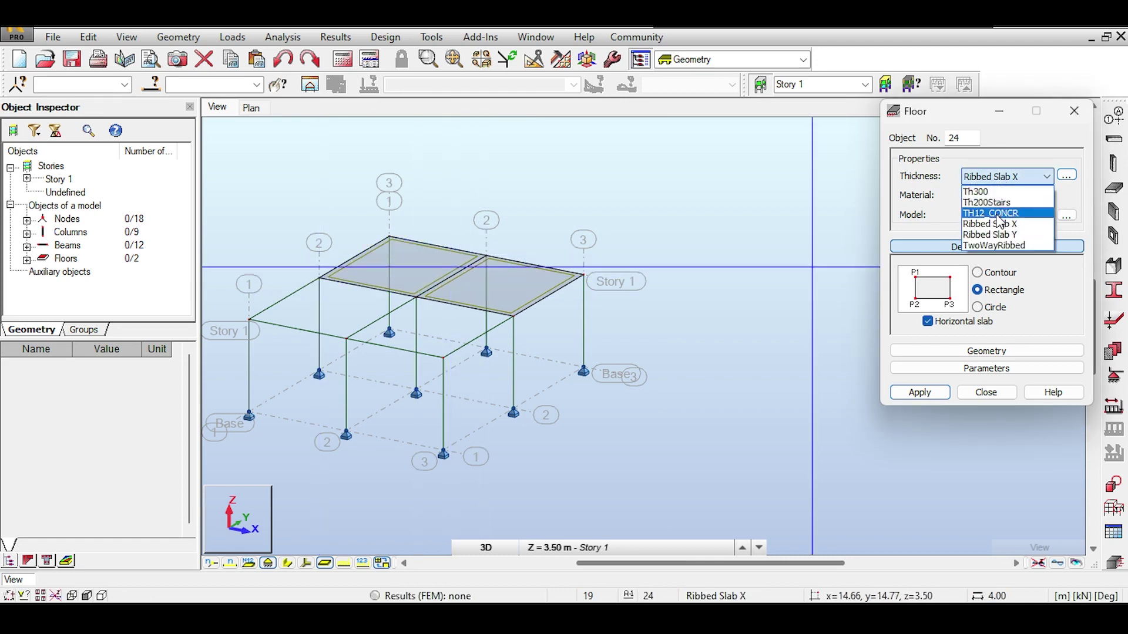
click(999, 235)
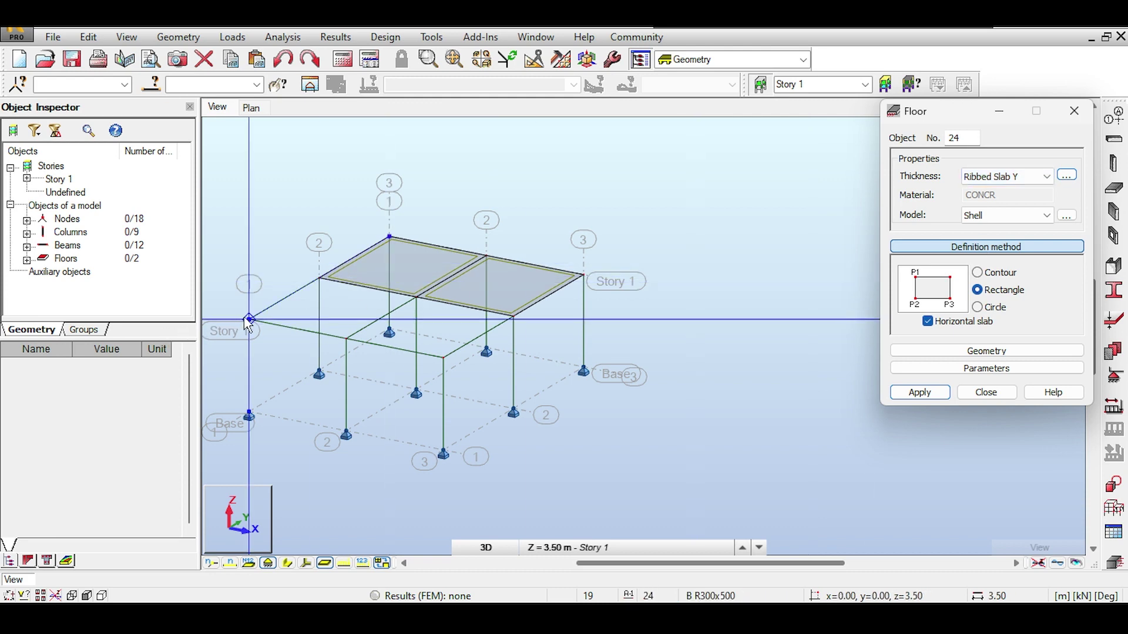
click(346, 337)
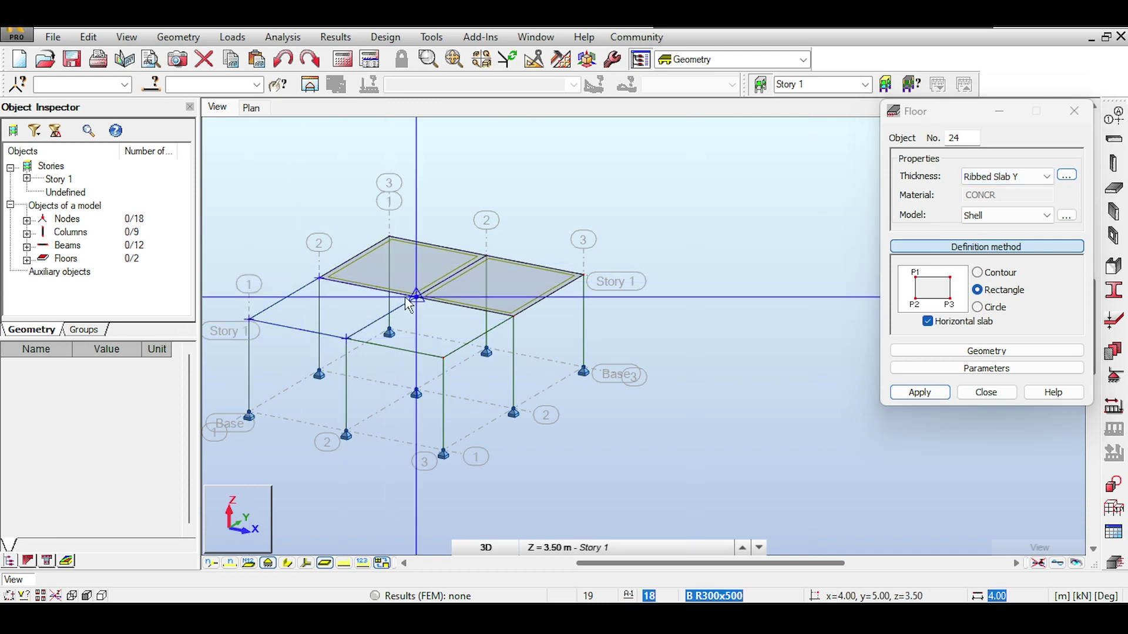
click(415, 298)
click(353, 336)
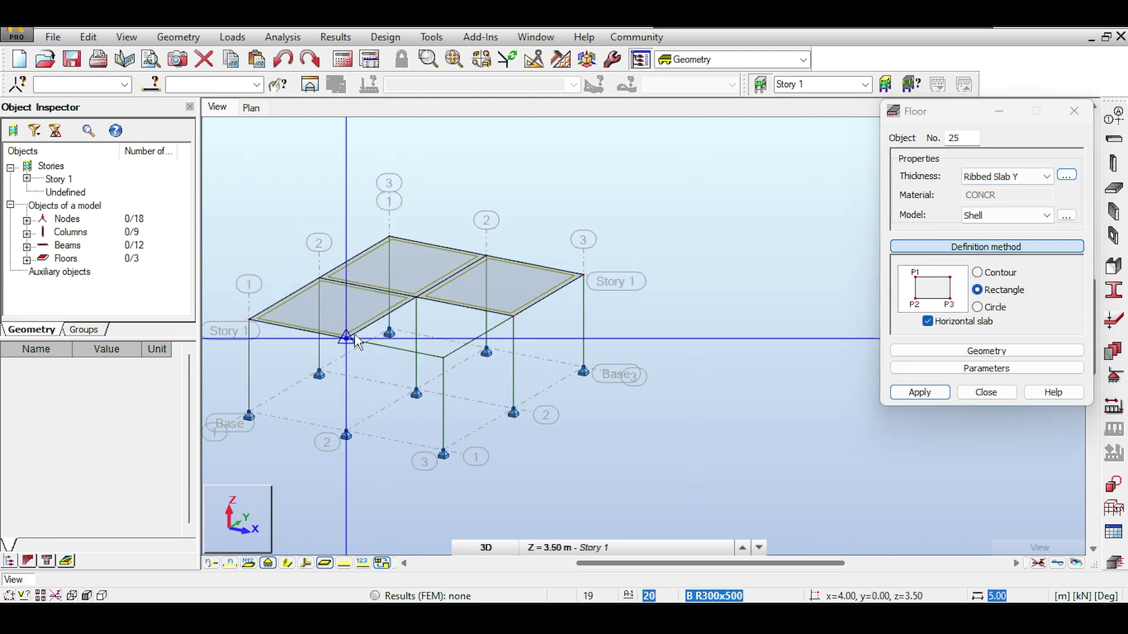
click(444, 356)
click(517, 327)
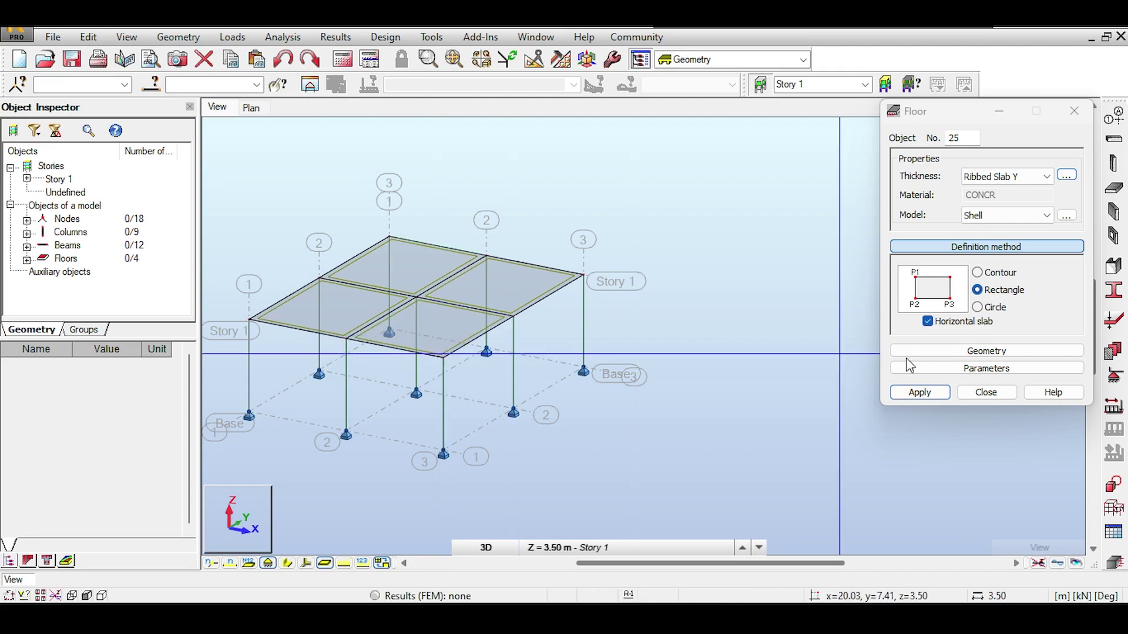
click(997, 393)
Frame the whole frame in view, briefly inspecting the back-right Floor_22 panel
middle_drag(489, 176, 682, 207)
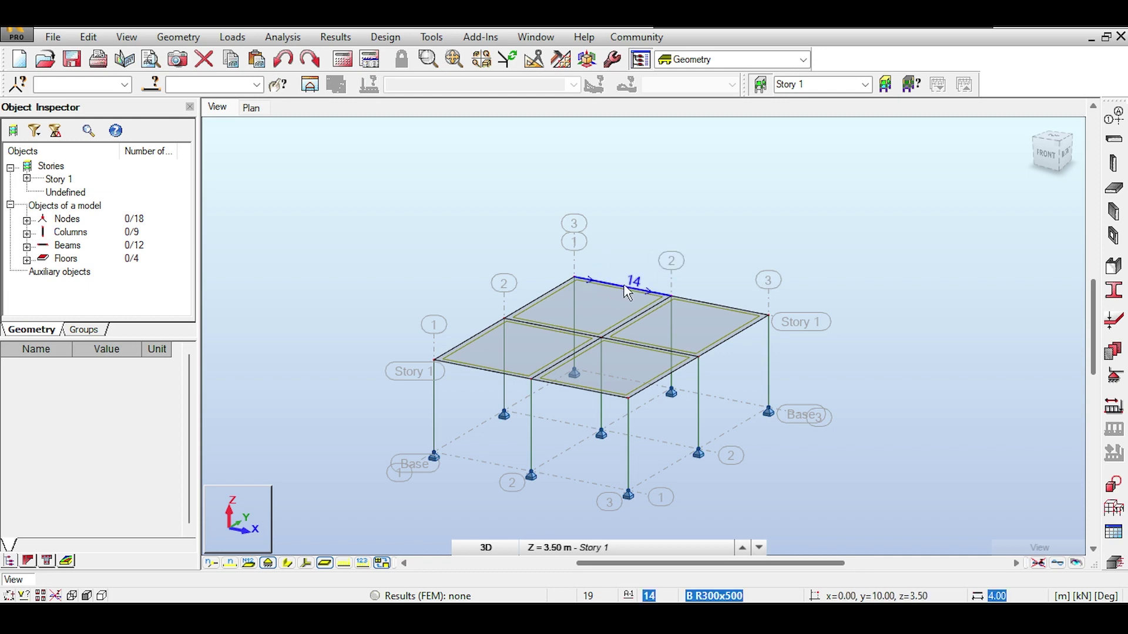
click(702, 308)
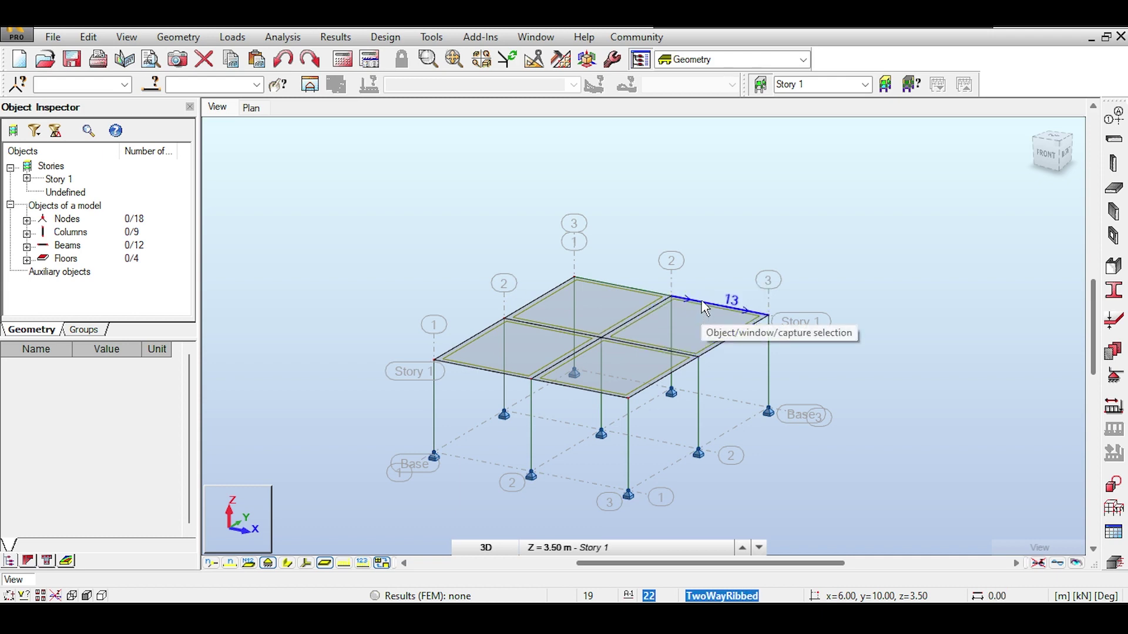
click(714, 344)
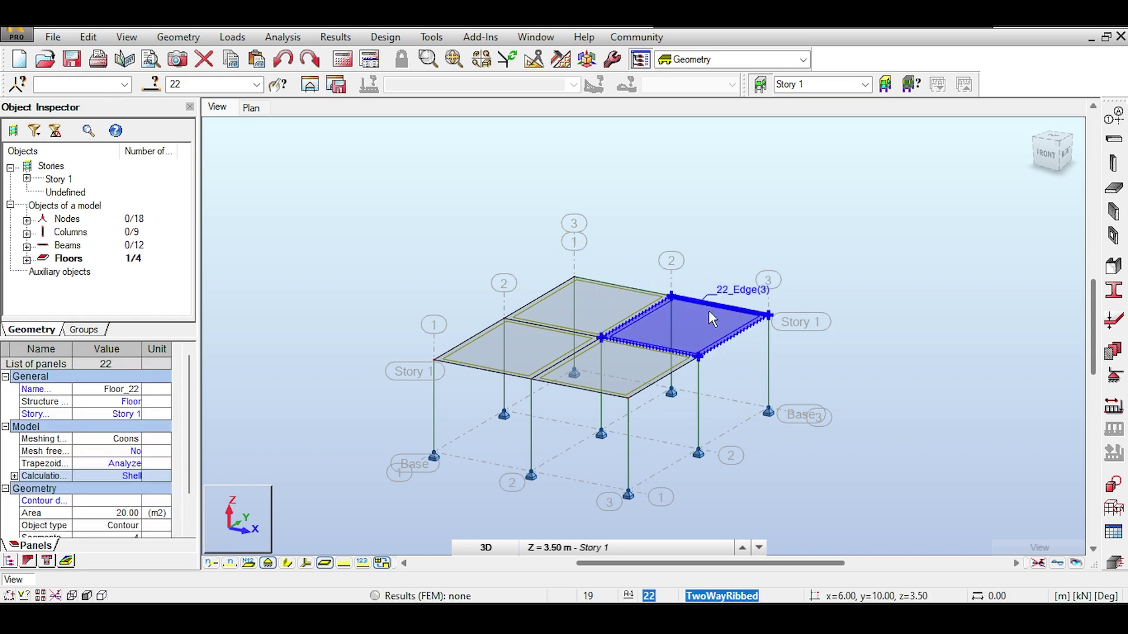
scroll(711, 327, up, 2)
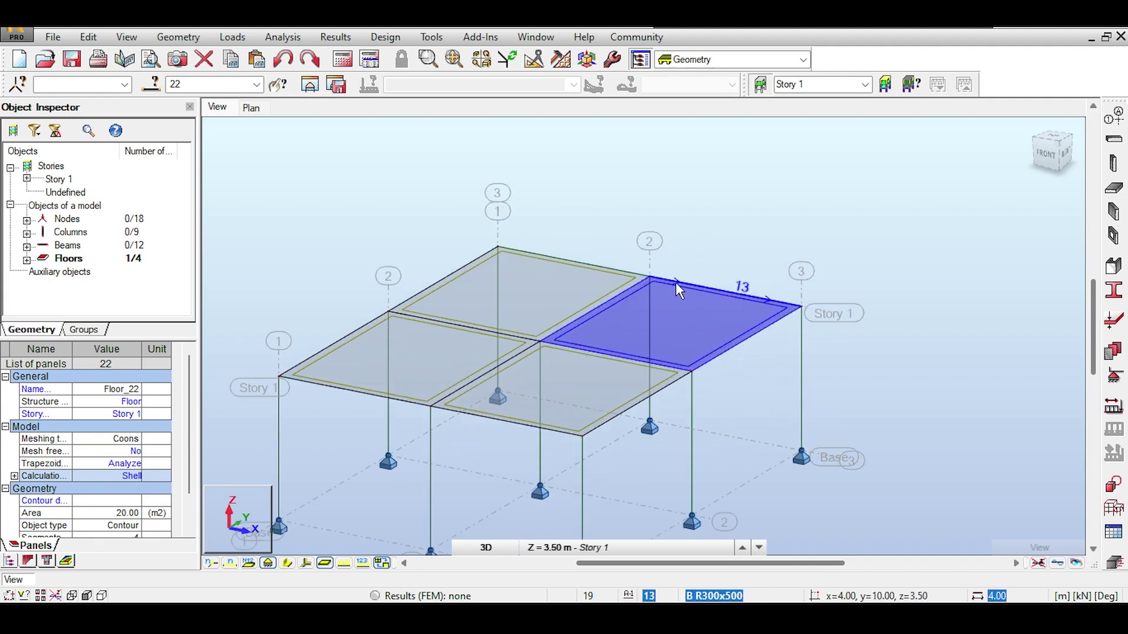
click(654, 245)
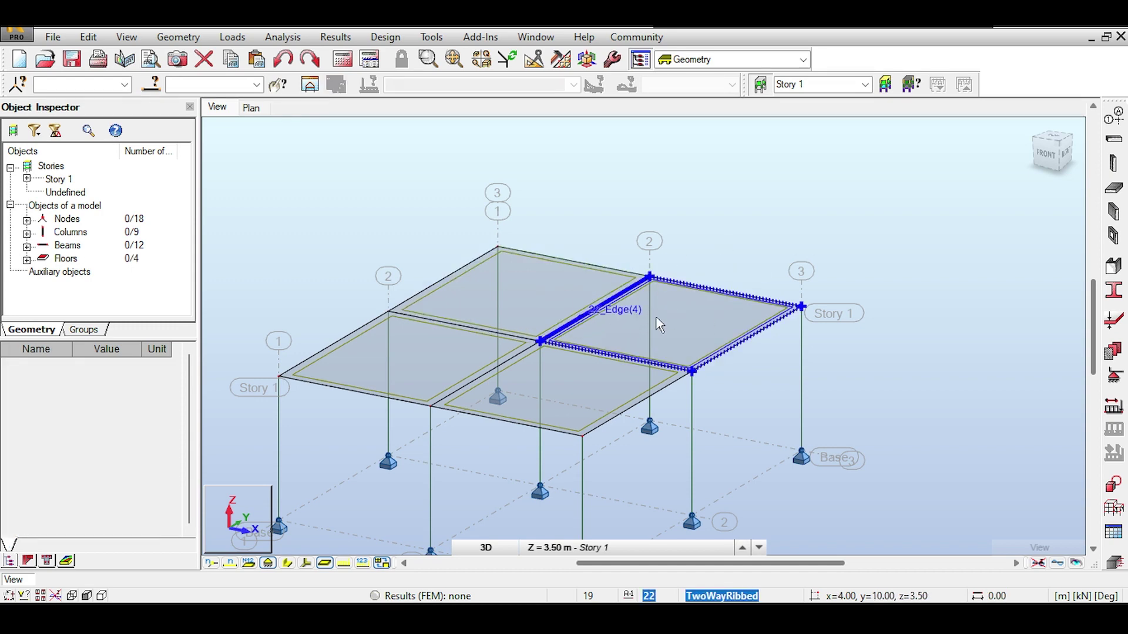
scroll(746, 183, down, 2)
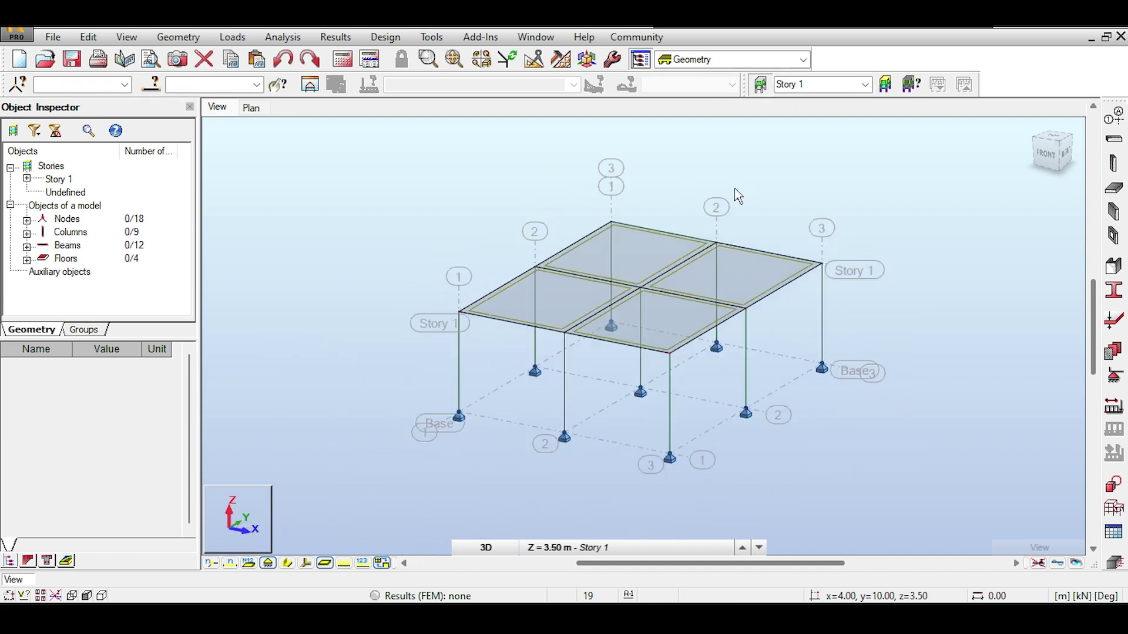
middle_drag(820, 189, 724, 158)
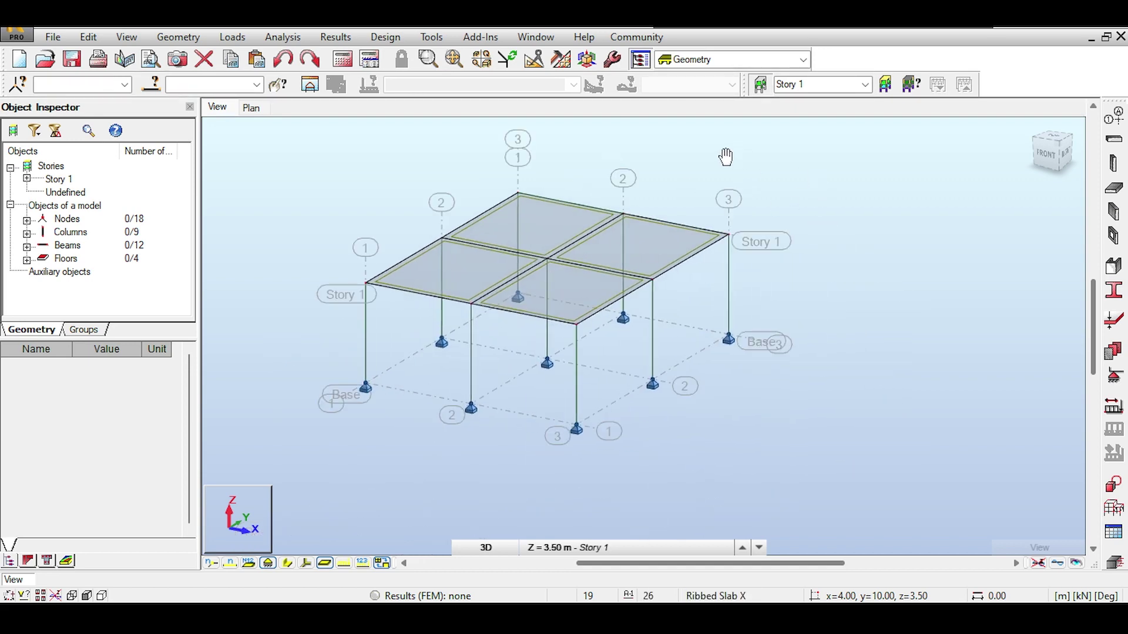
Add dead load case DL1, then bring the Paint sketch forward
click(1114, 409)
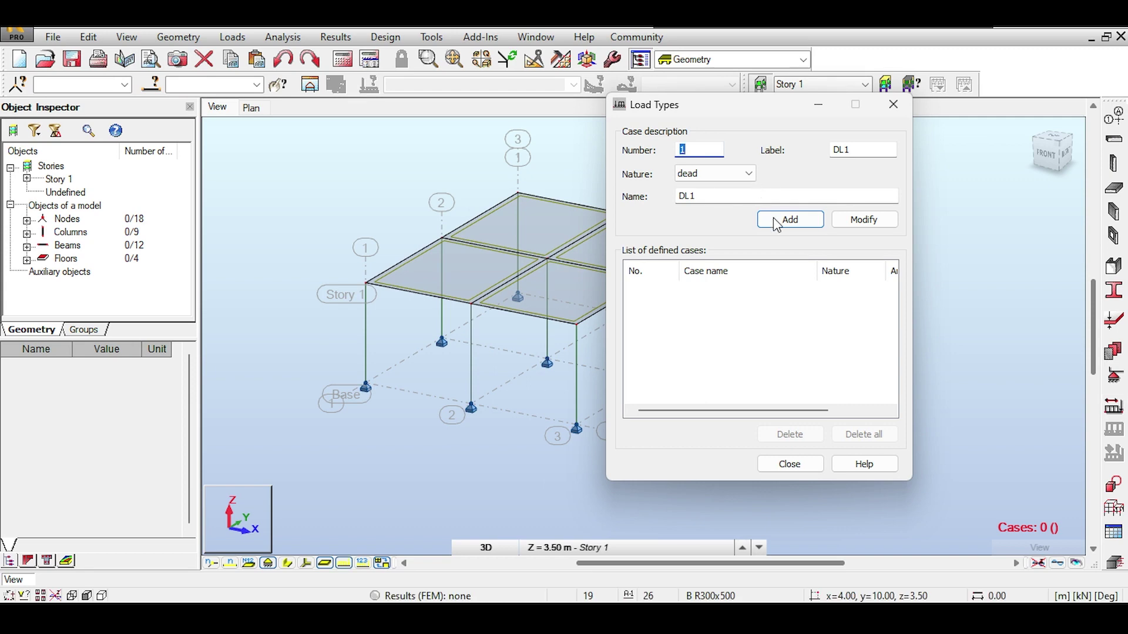
click(774, 220)
click(791, 468)
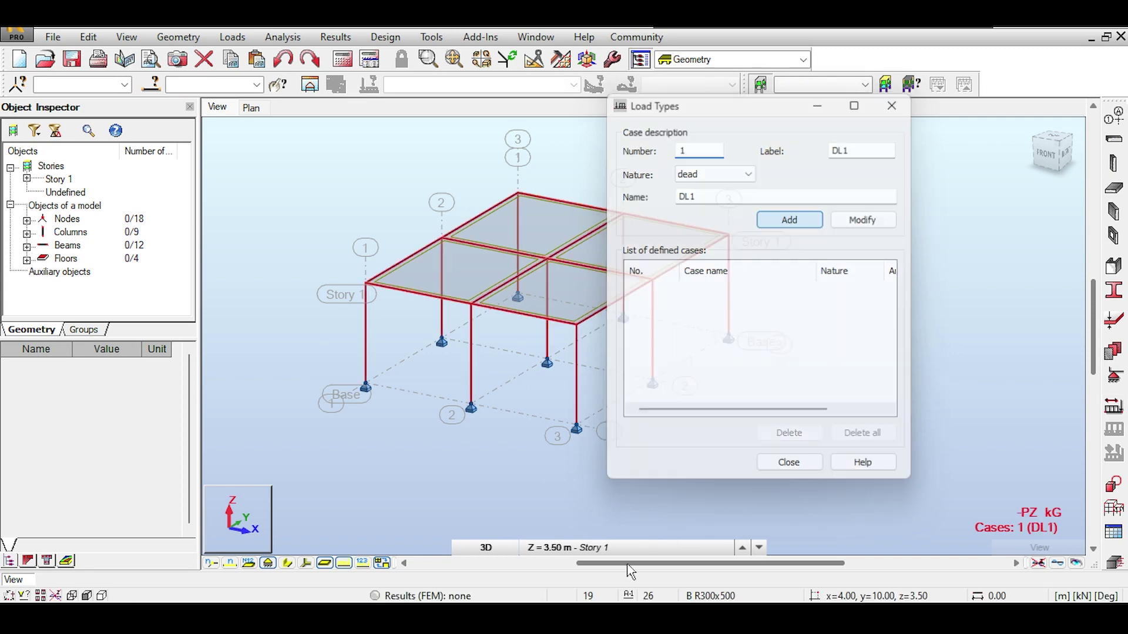
mouse_move(617, 559)
click(705, 546)
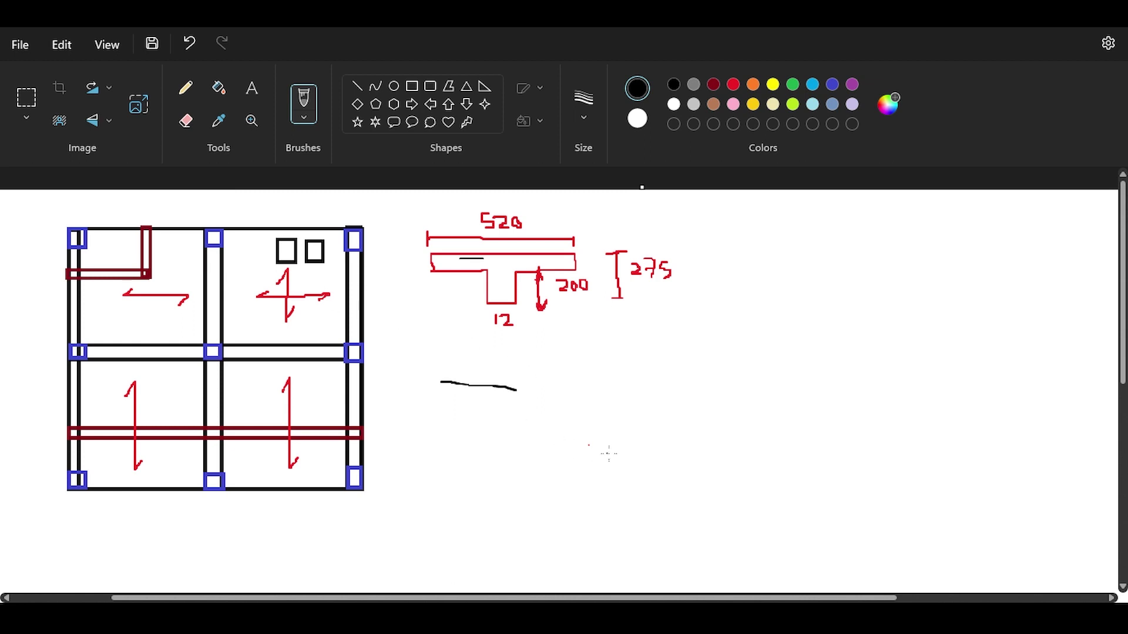
Sketch a load block with two downward arrows and circle the red L-shaped beam
drag(609, 454, 778, 479)
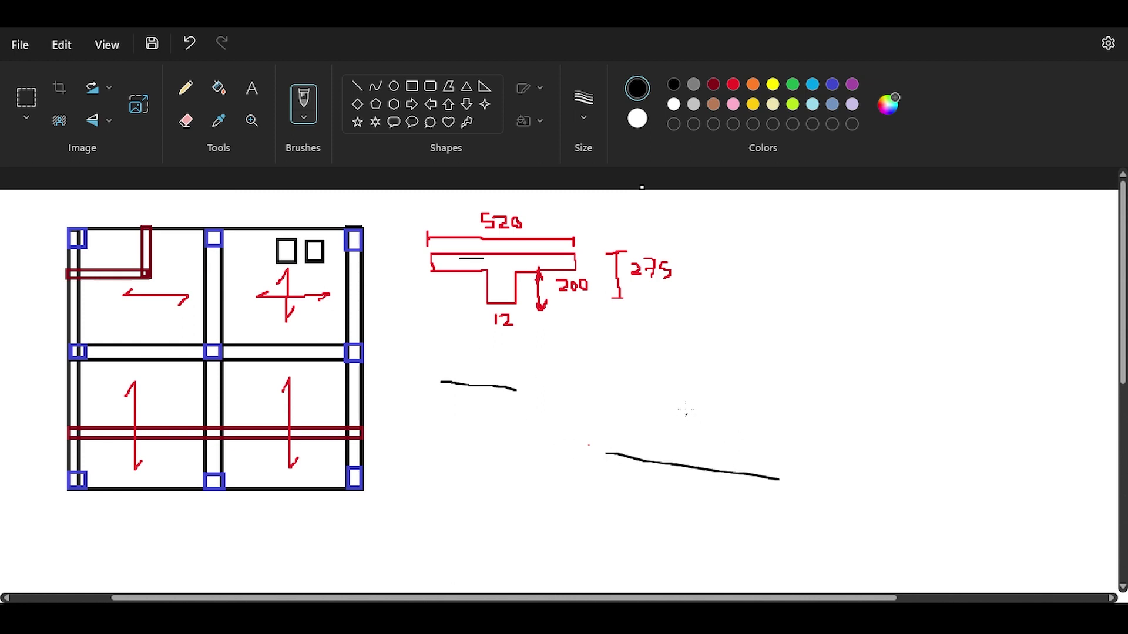
drag(685, 406, 683, 462)
mouse_move(618, 385)
mouse_down()
mouse_move(779, 414)
mouse_move(770, 470)
mouse_move(722, 434)
mouse_move(716, 476)
mouse_up()
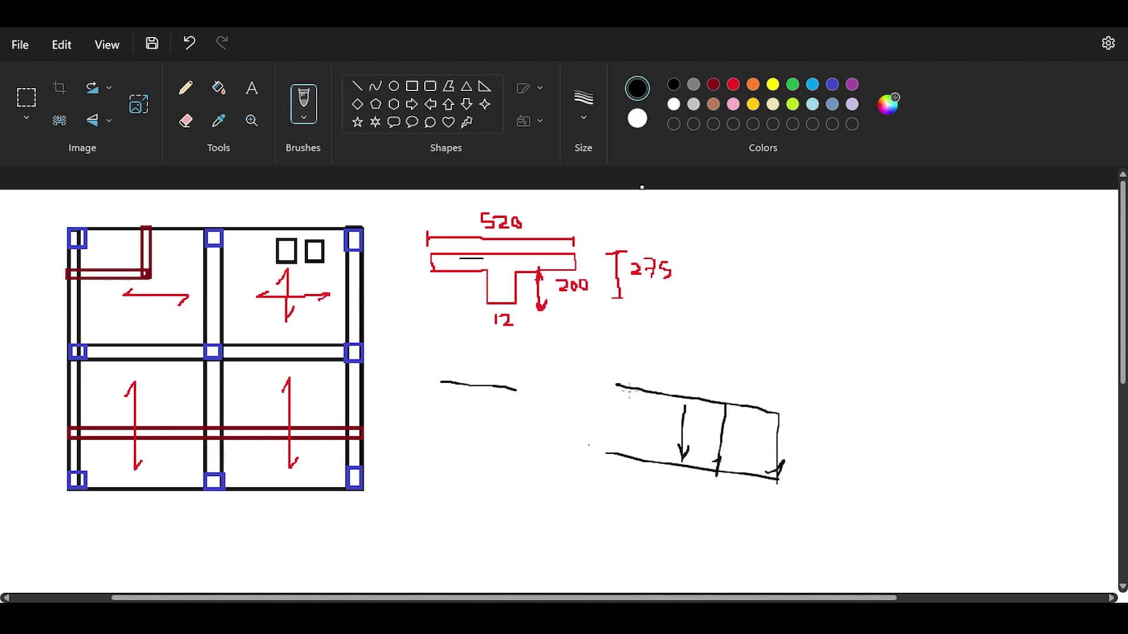
drag(629, 390, 617, 451)
mouse_move(157, 266)
mouse_down()
mouse_move(68, 259)
mouse_move(160, 277)
mouse_up()
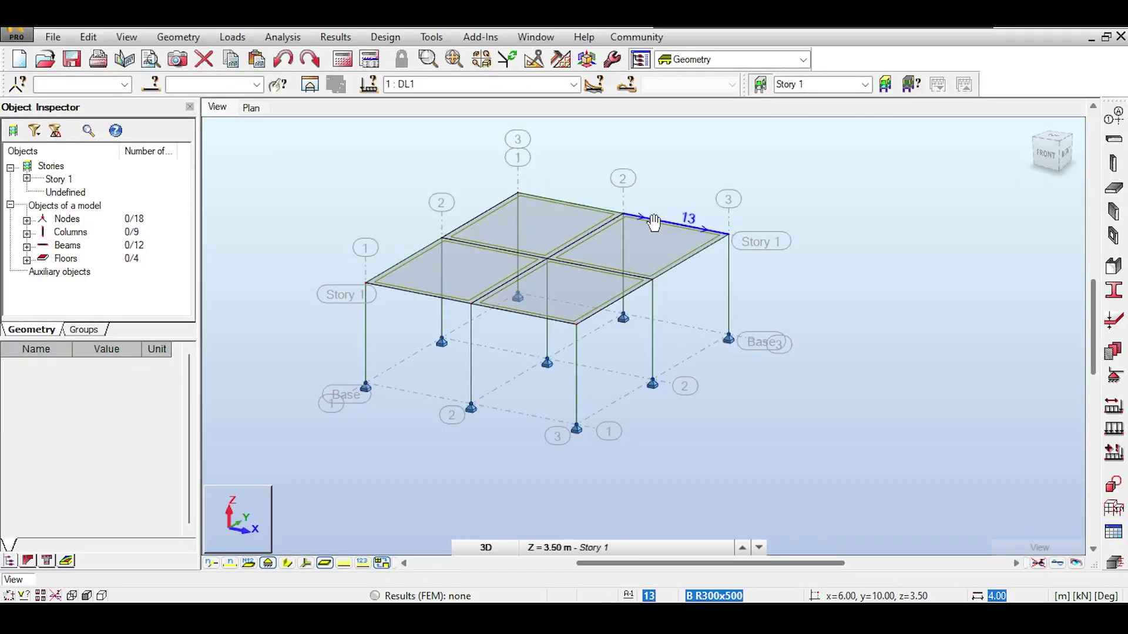
Choose a two-point linear surface load in DL1's Load Definition
click(1113, 430)
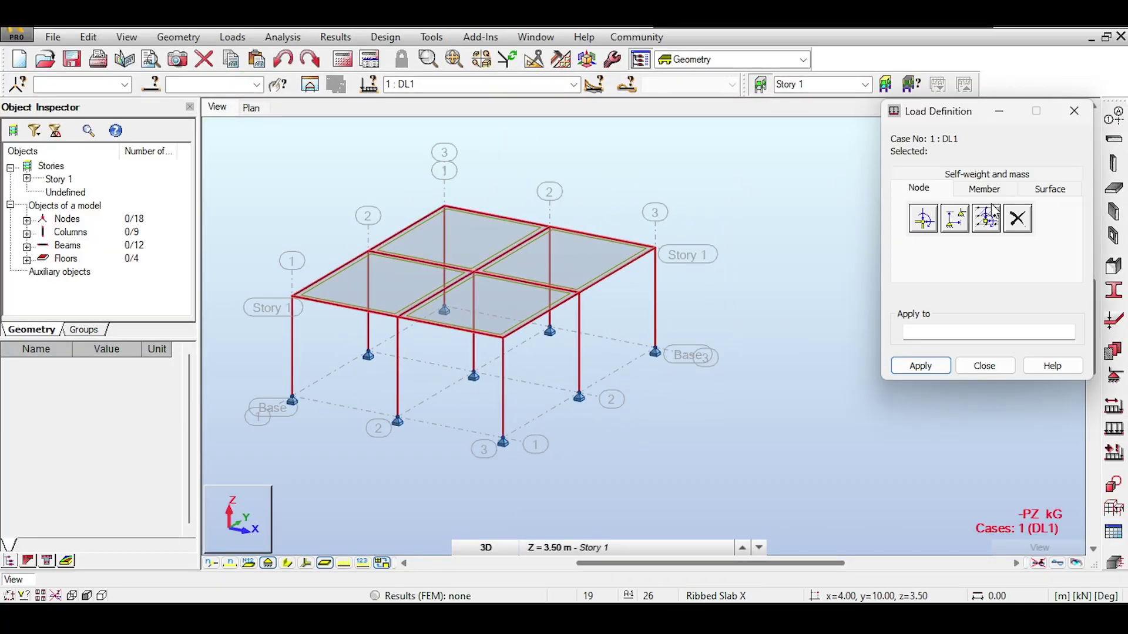
click(1050, 190)
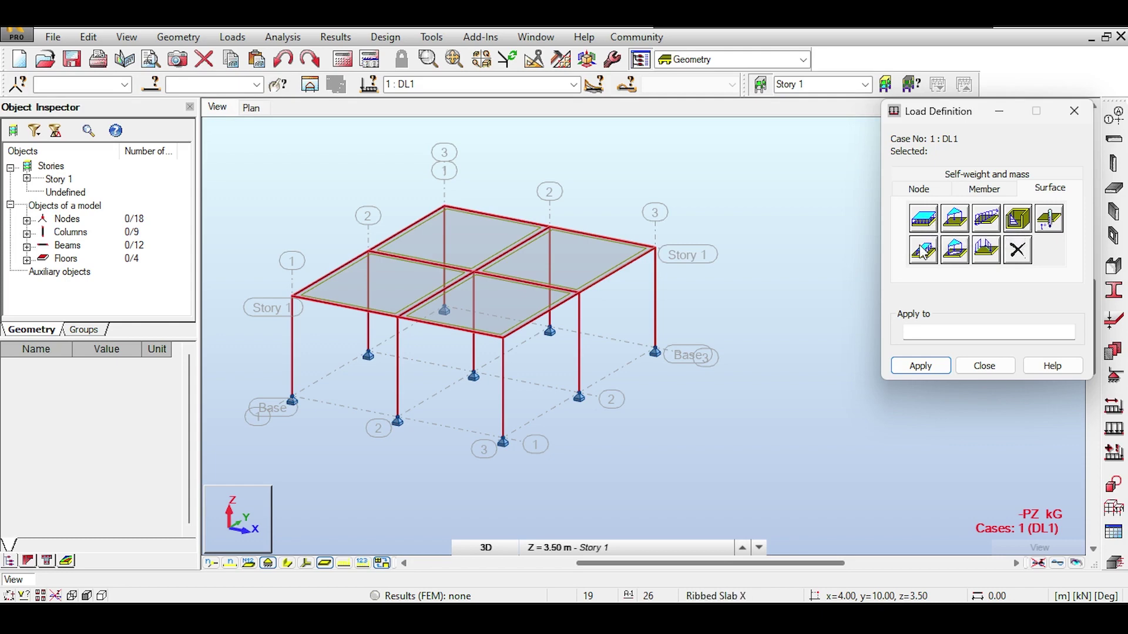
click(980, 226)
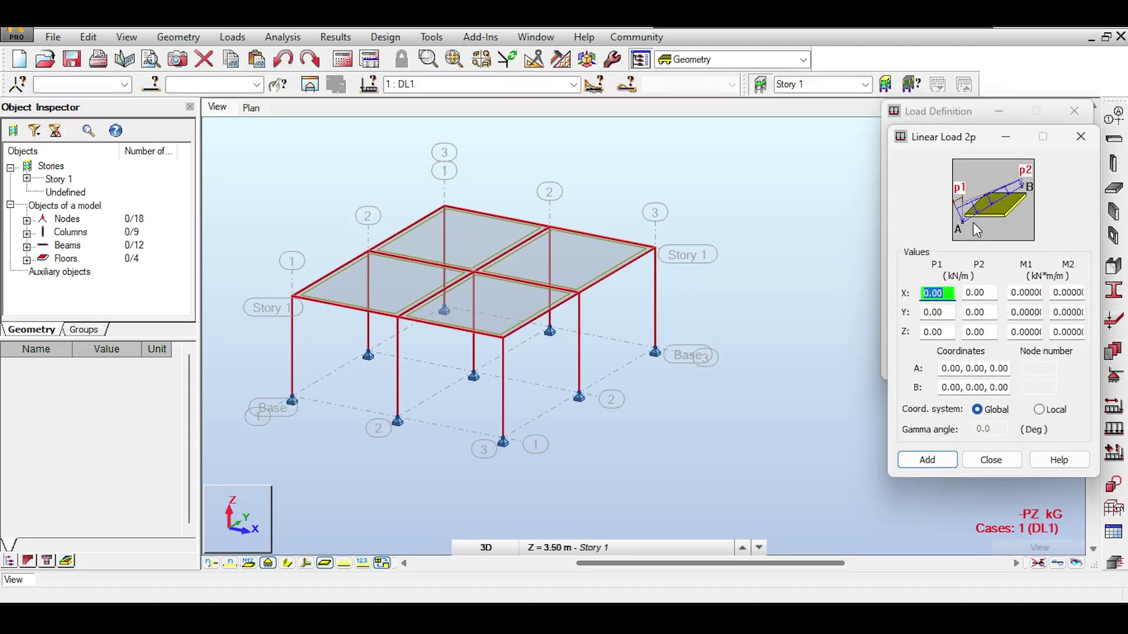
Review the Paint sketch, then close the Linear Load 2p settings in Robot
scroll(479, 238, up, 3)
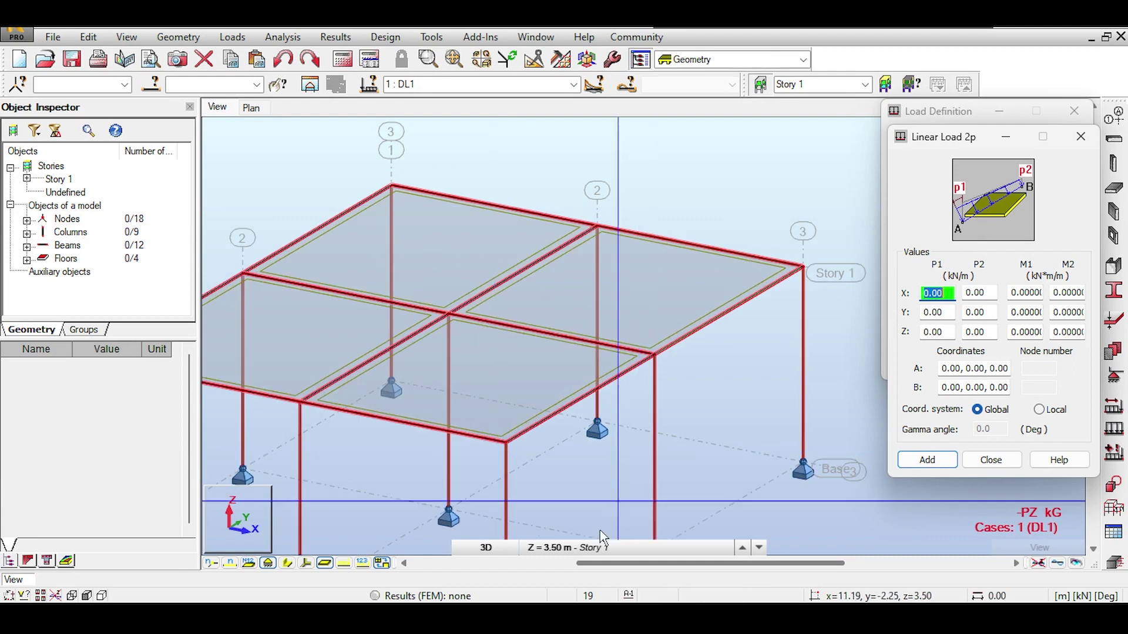
click(617, 620)
click(695, 553)
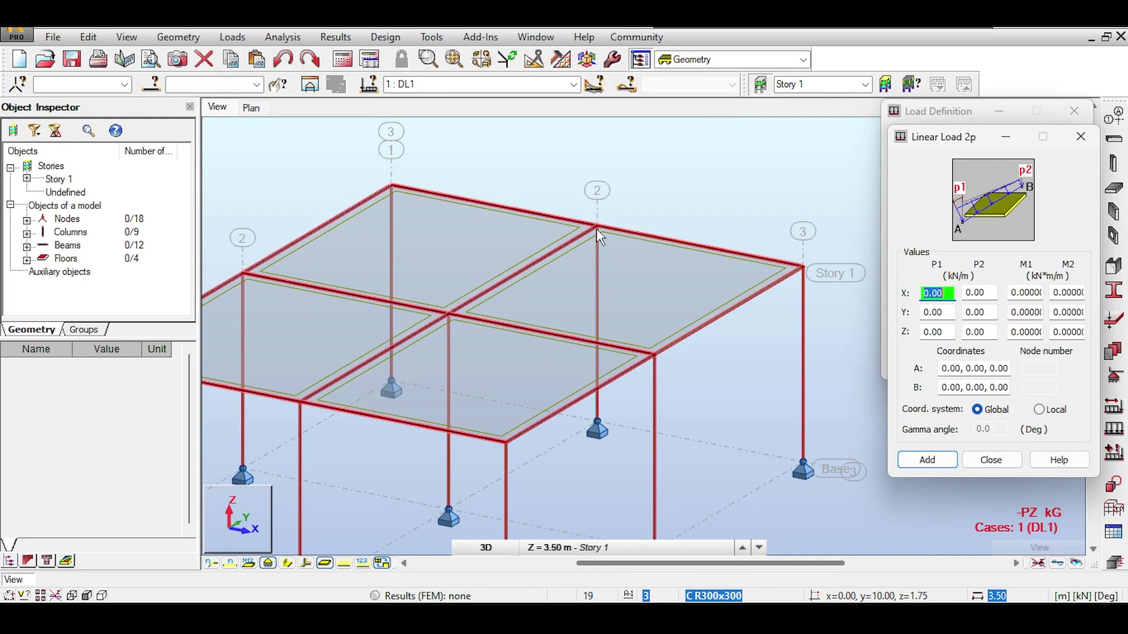
middle_drag(597, 228, 1048, 470)
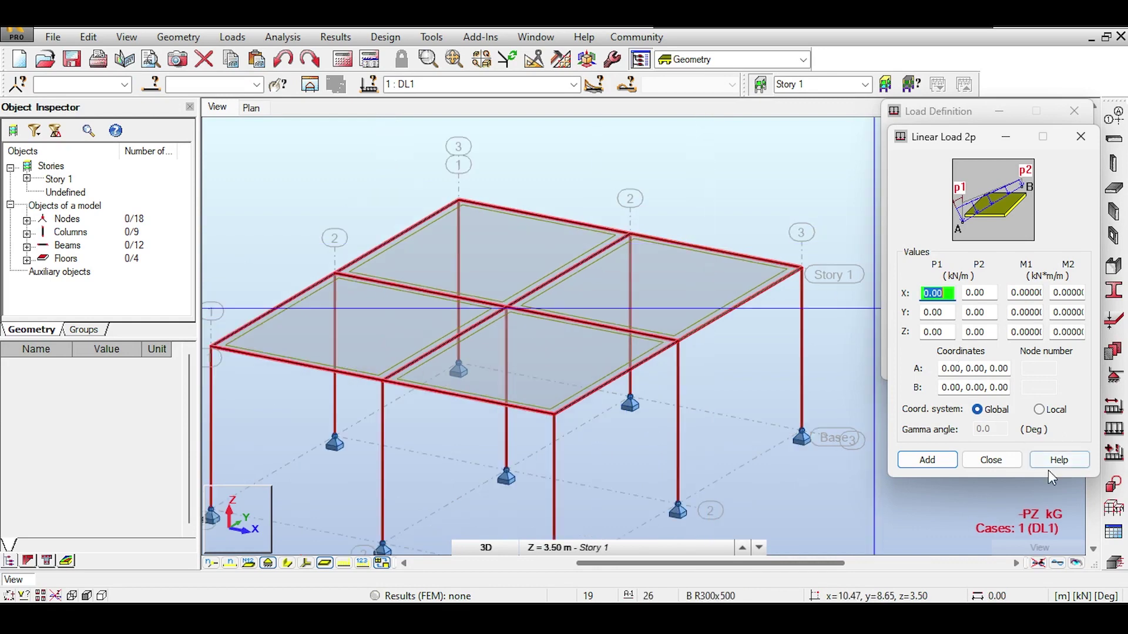
click(991, 460)
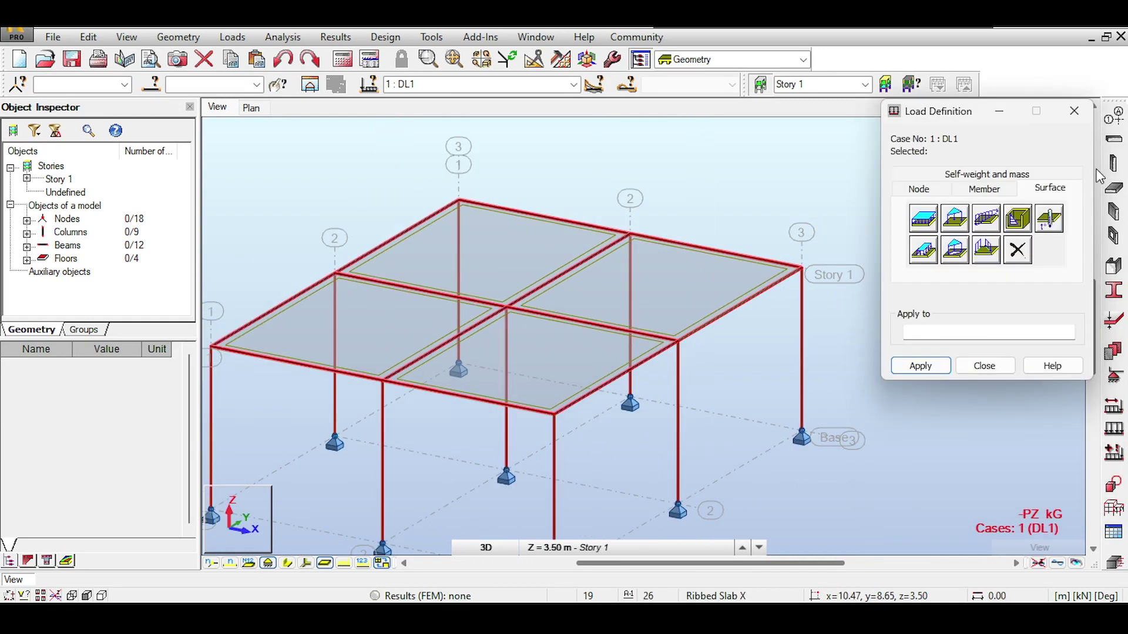
click(1080, 113)
Add a Y grid axis at 7.50 m and switch to the top view
click(1113, 116)
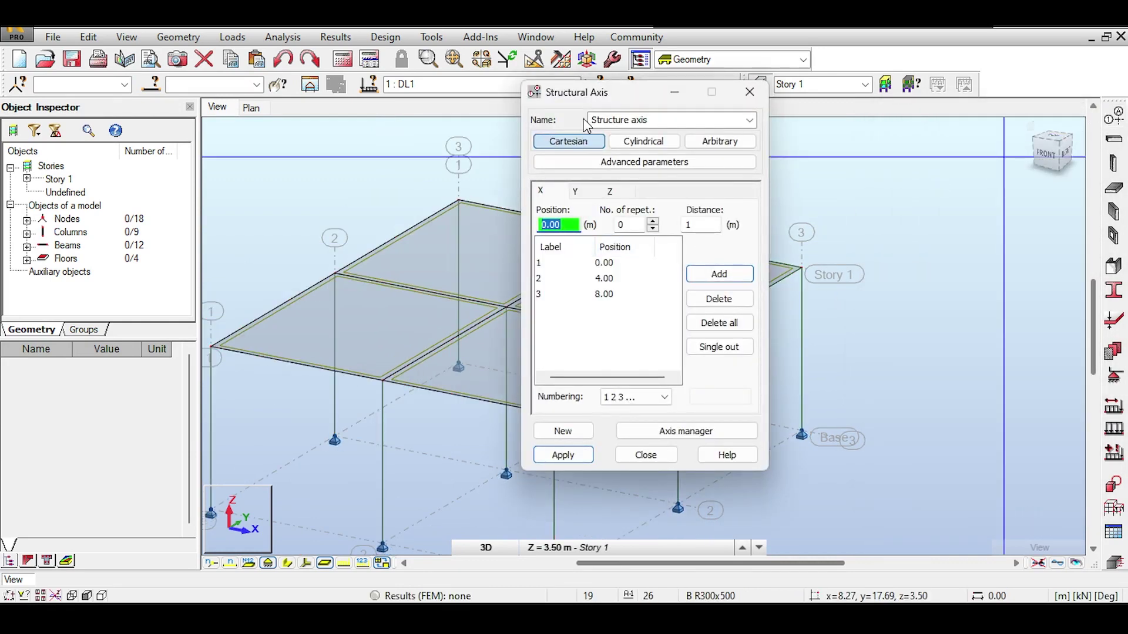
drag(590, 94, 800, 150)
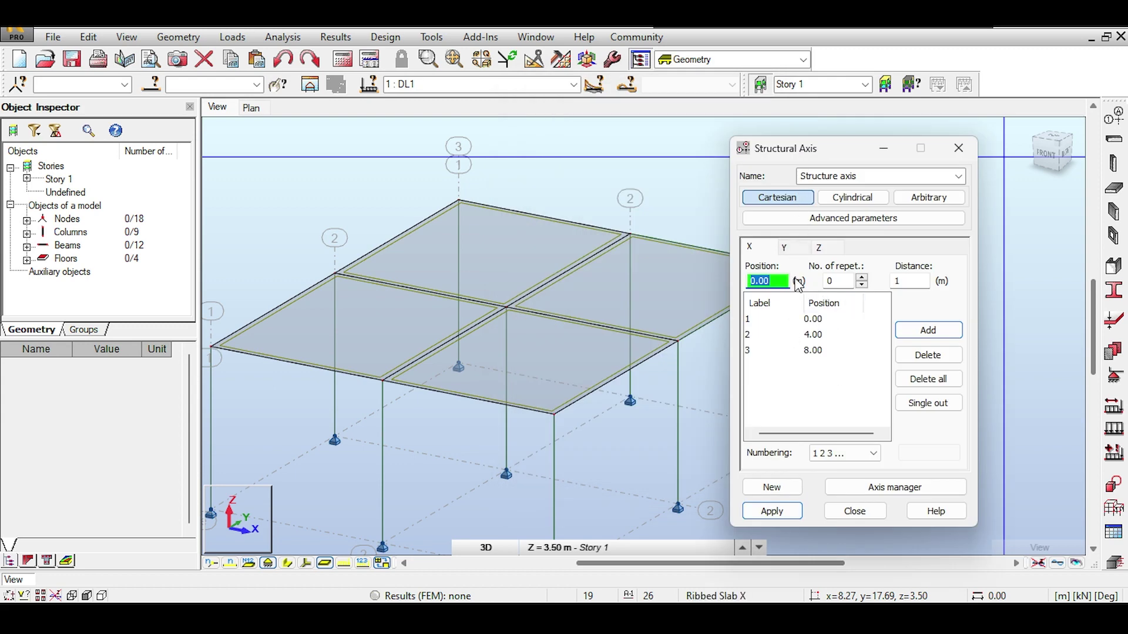
click(793, 250)
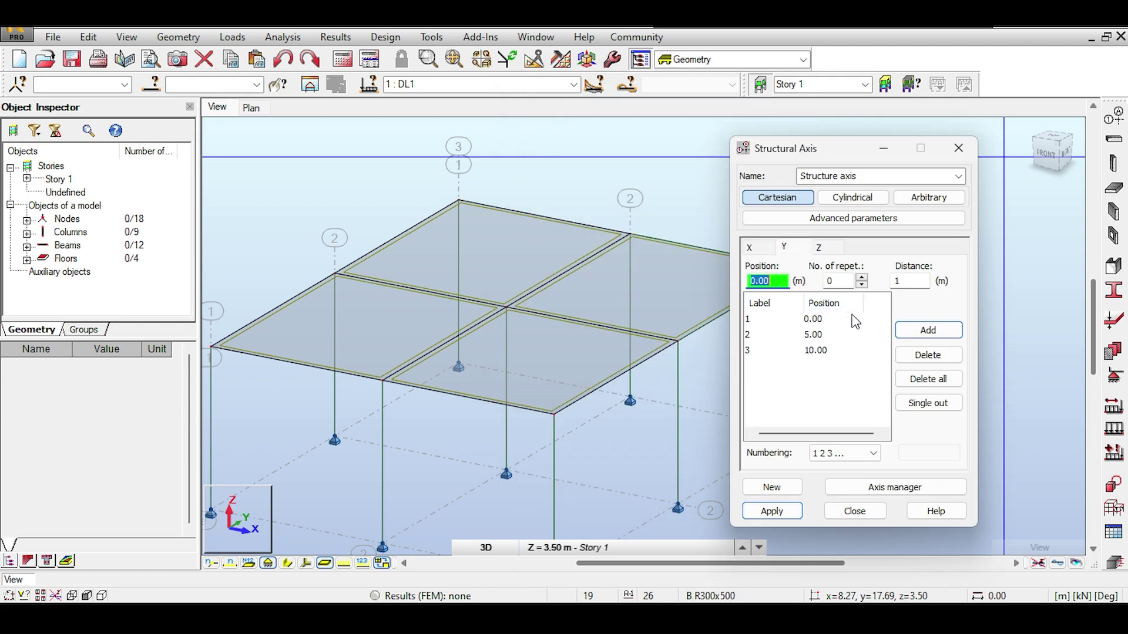
text(7.50)
key(Return)
click(790, 511)
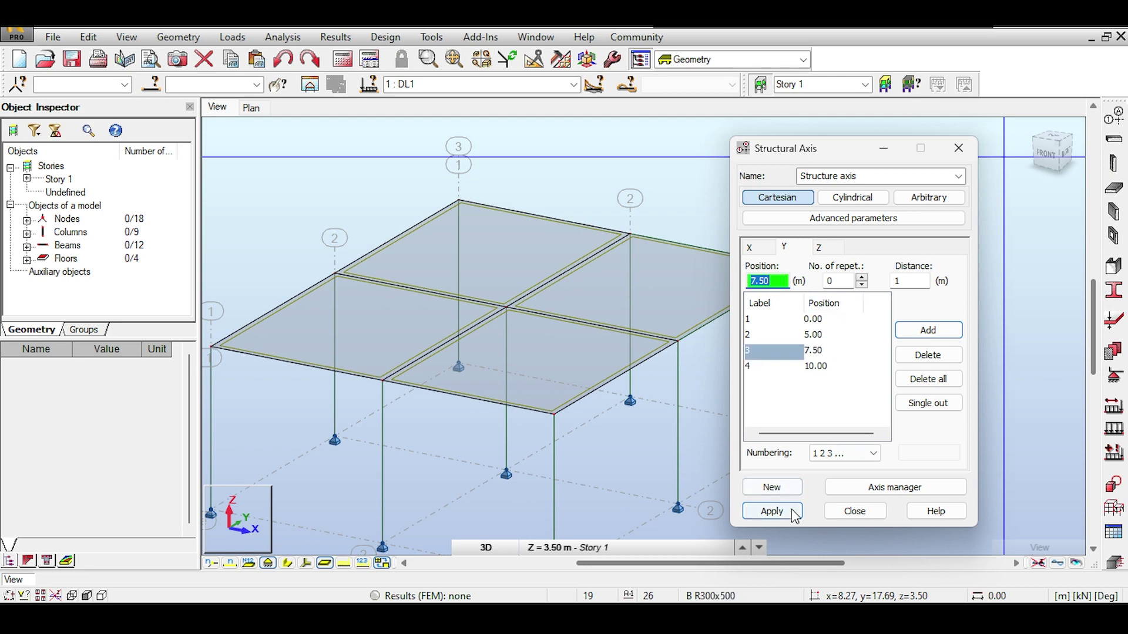
click(844, 512)
scroll(644, 258, up, 3)
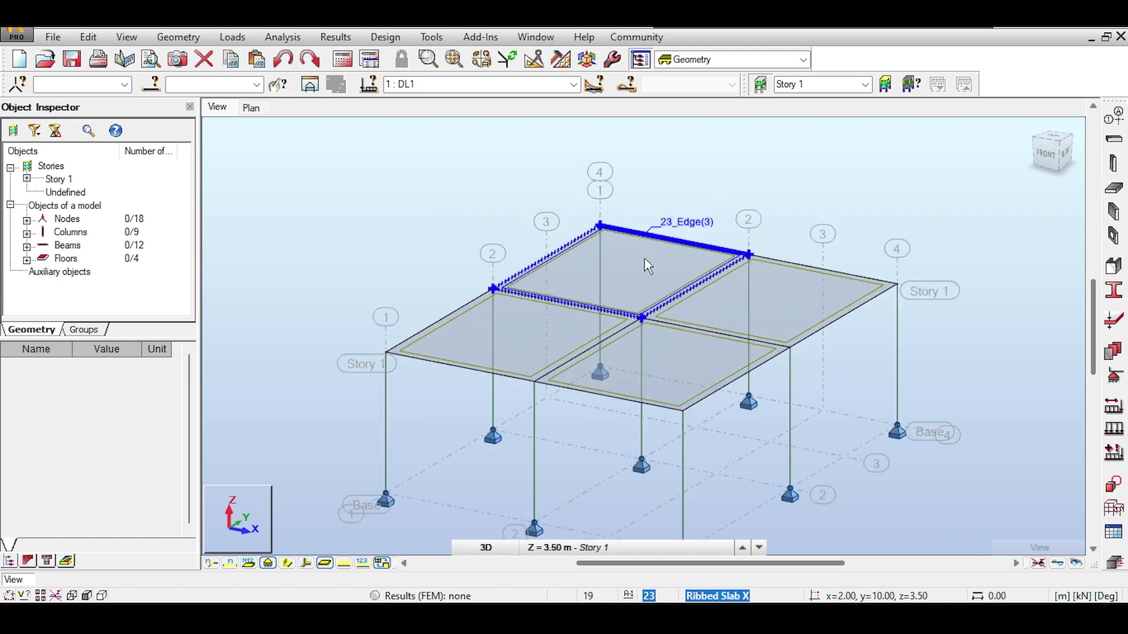
scroll(907, 188, down, 3)
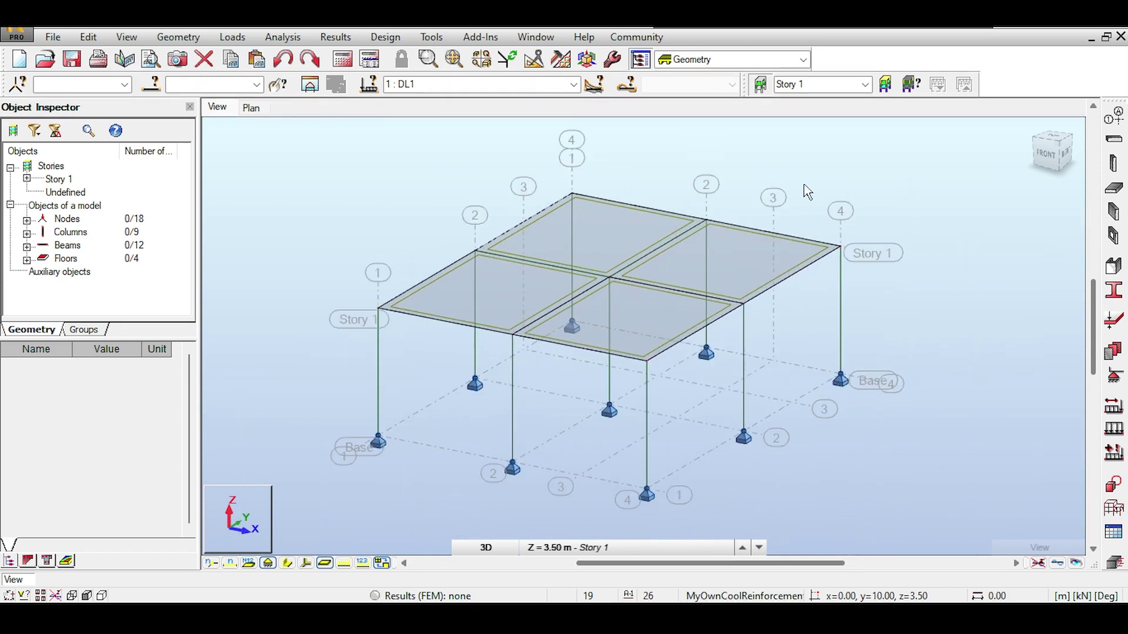
click(1052, 143)
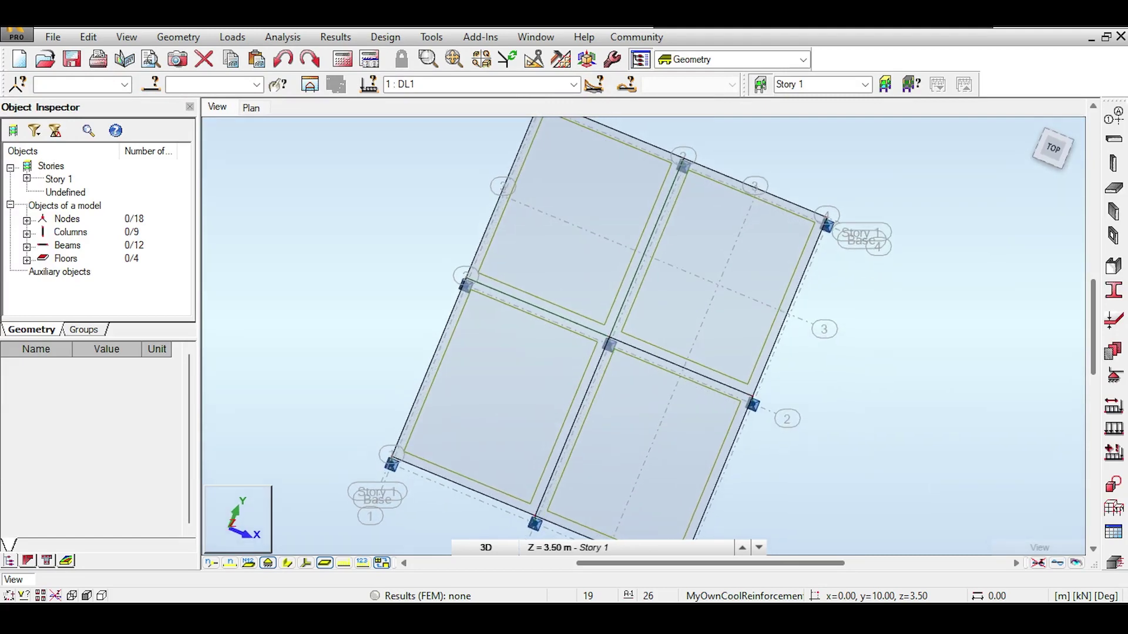
Add an X grid axis at 2.00 m
double_click(765, 305)
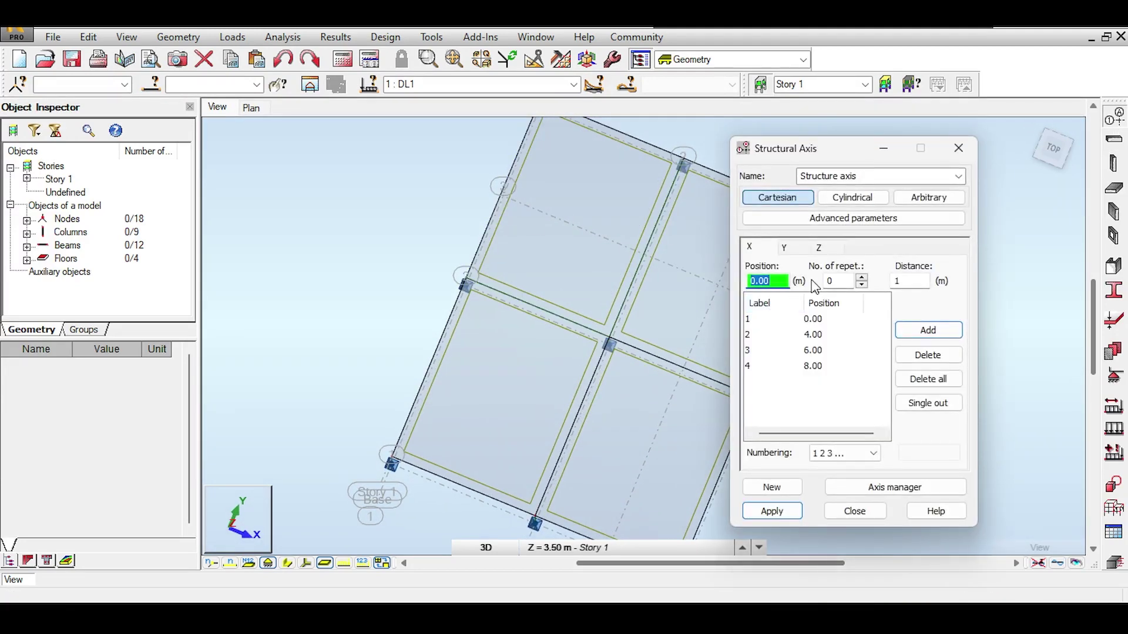
text(2)
key(Return)
click(773, 513)
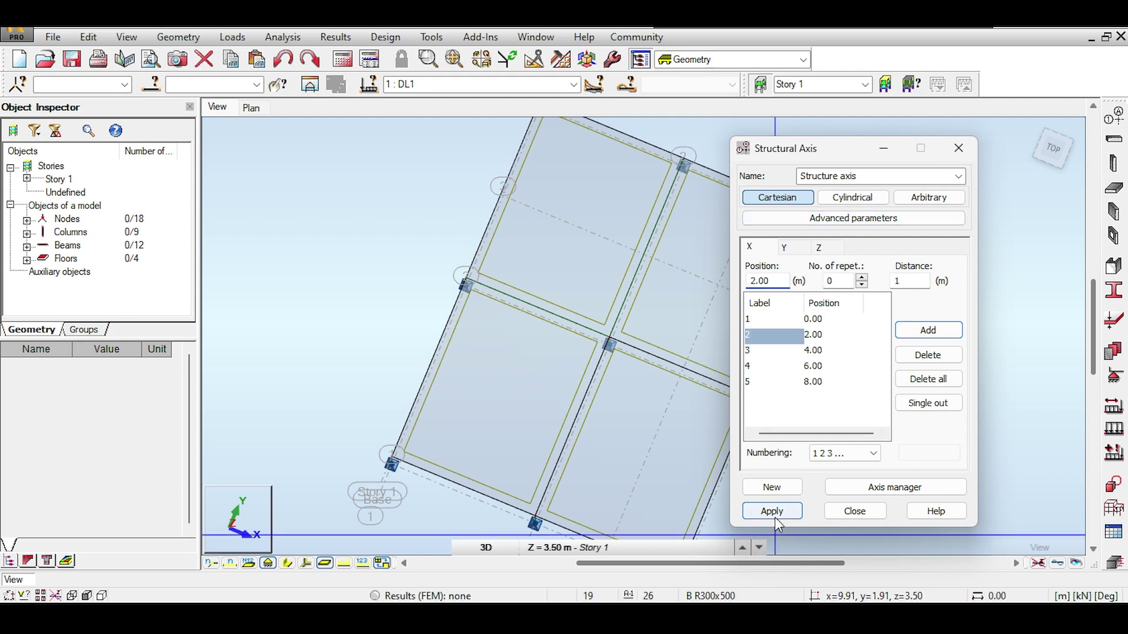
click(855, 511)
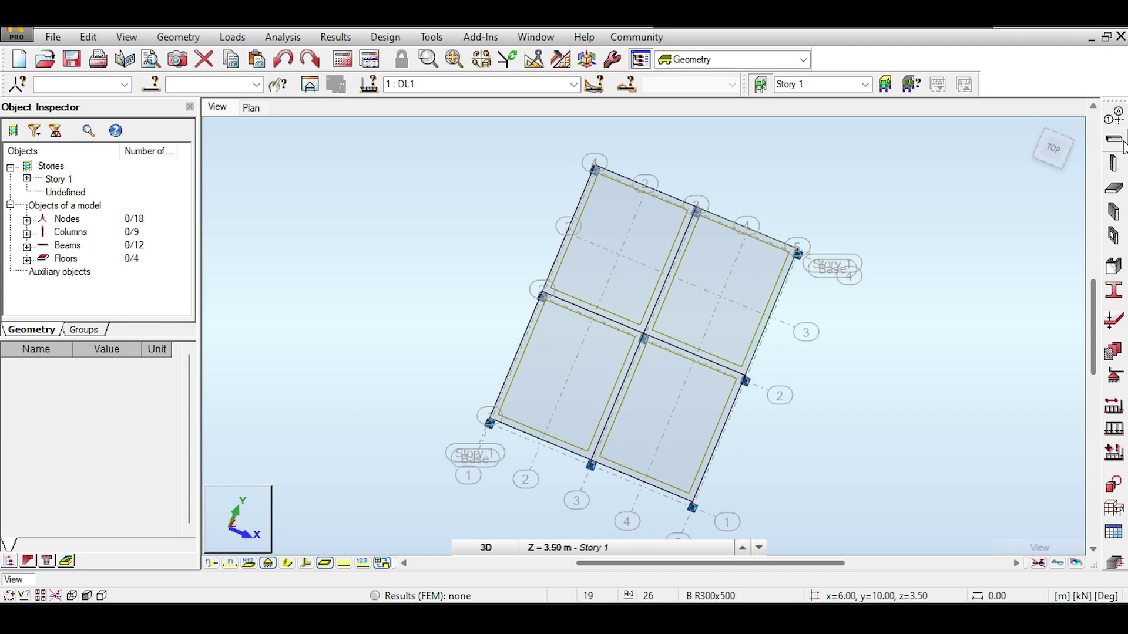
Apply the Y grid axes at 2.50 m spacing and tilt the view slightly
click(1114, 116)
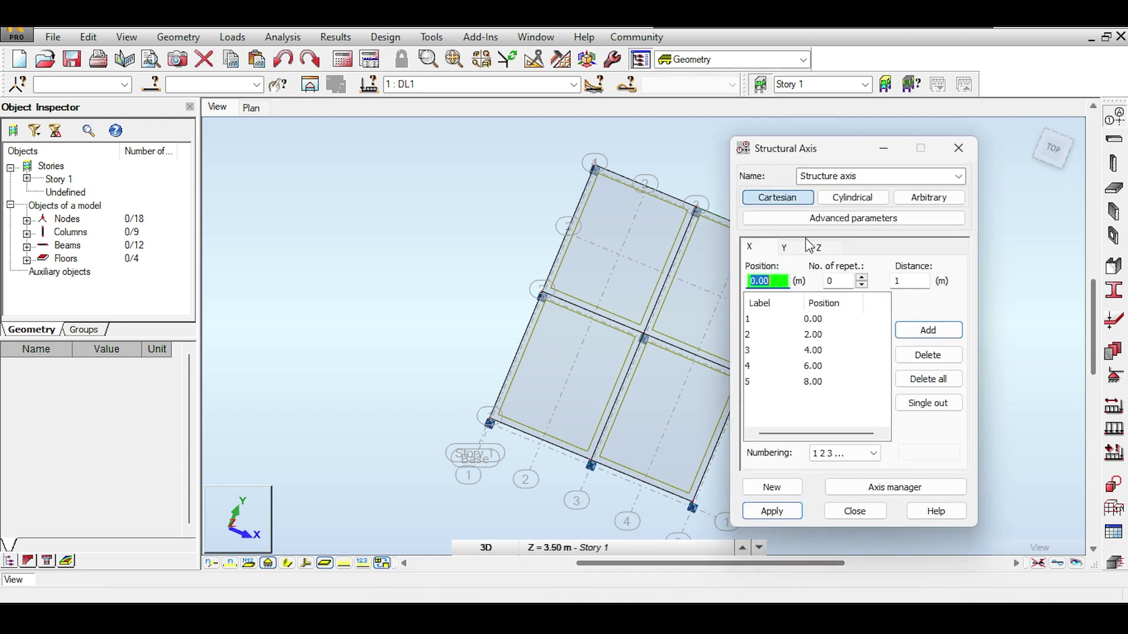
click(802, 248)
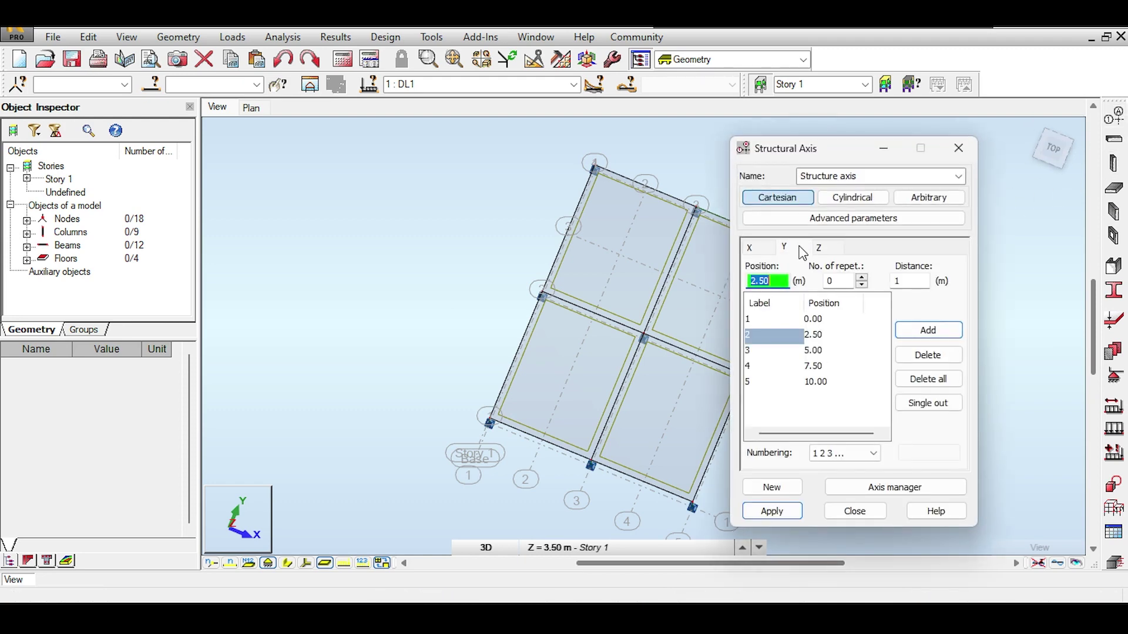
click(796, 511)
click(845, 512)
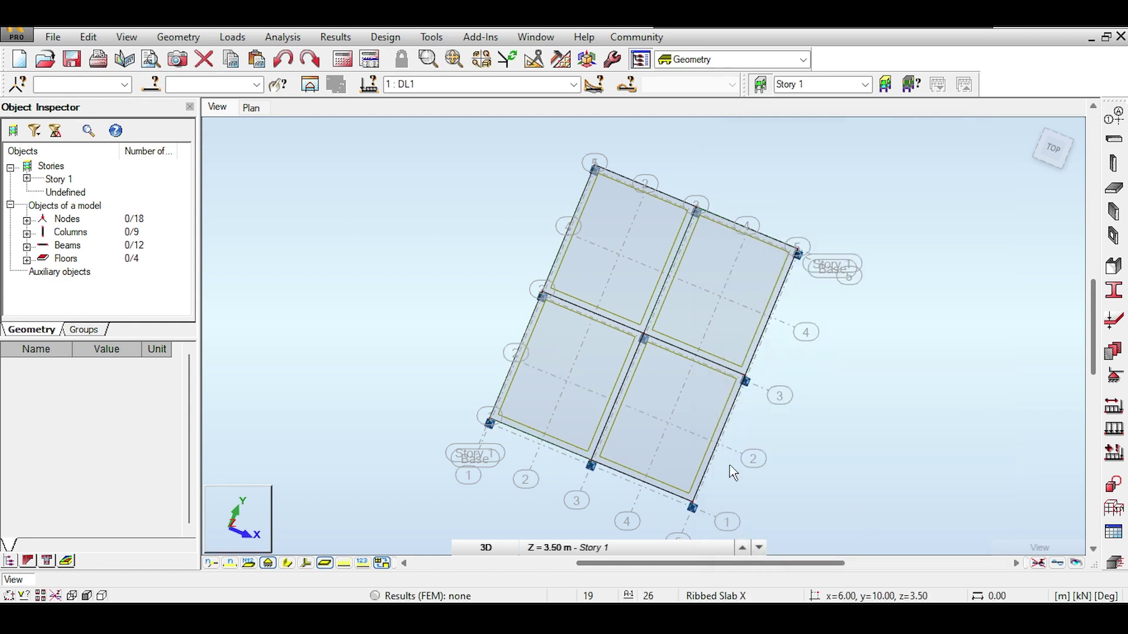
drag(1048, 150, 1057, 156)
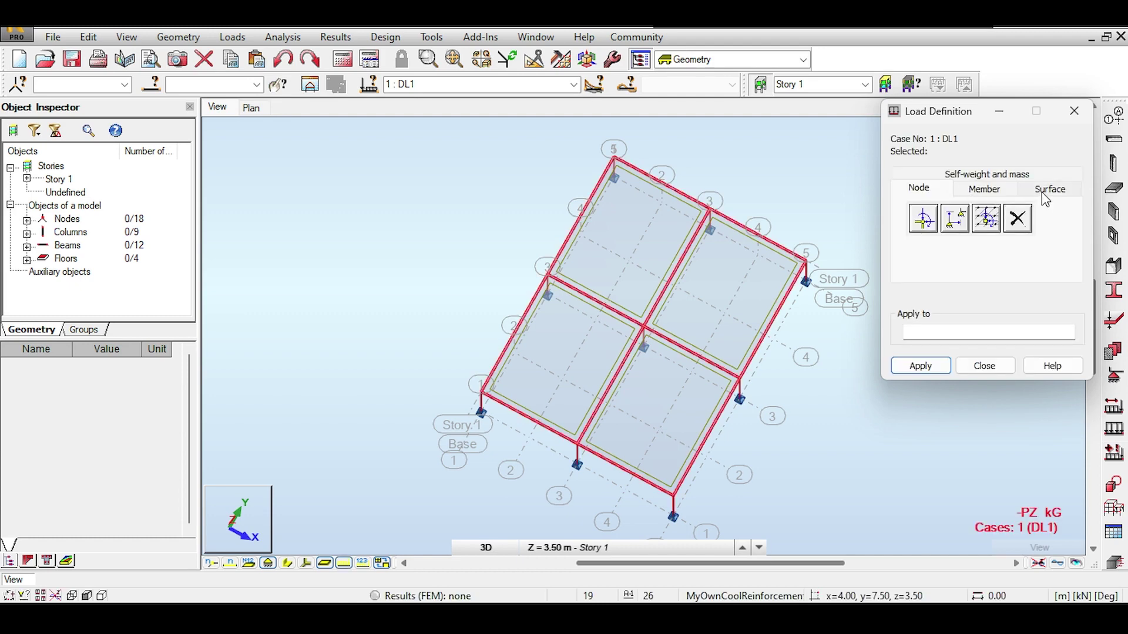
Add a -3 kN/m two-point linear load on the slab from (0, 7.5) to (2, 7.5)
click(1045, 189)
click(996, 224)
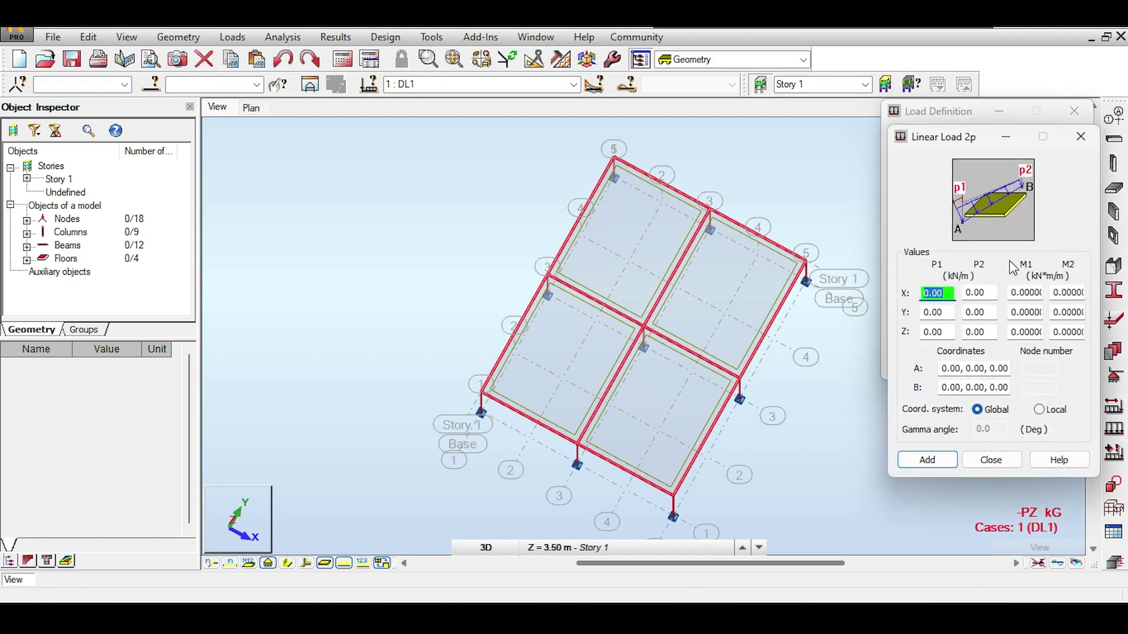
click(950, 332)
text(-3)
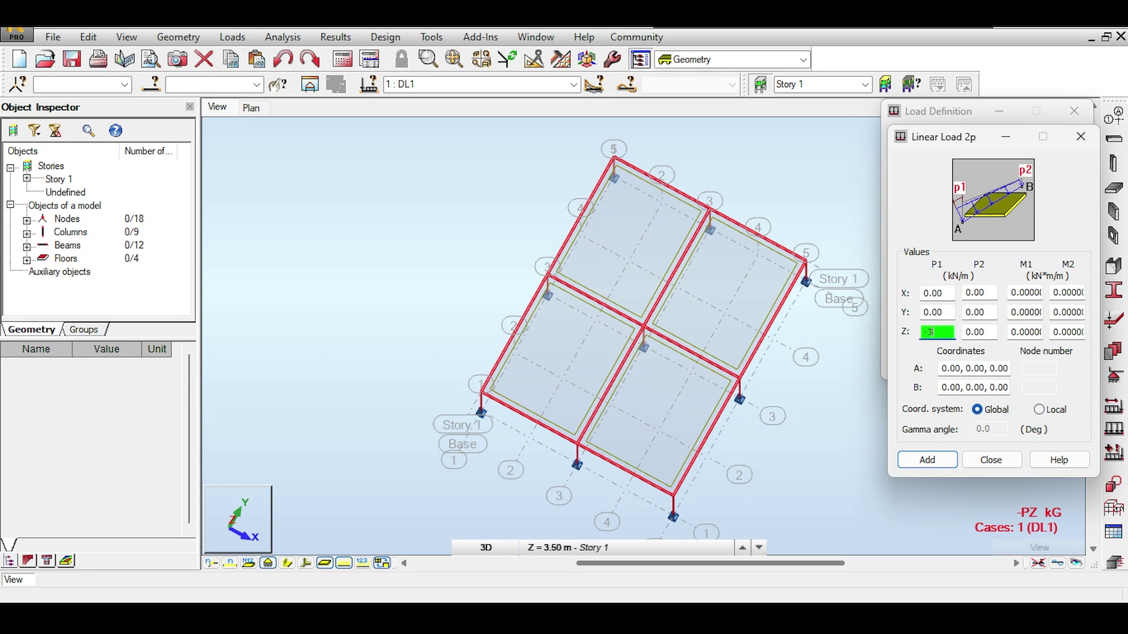
click(988, 332)
text(-3)
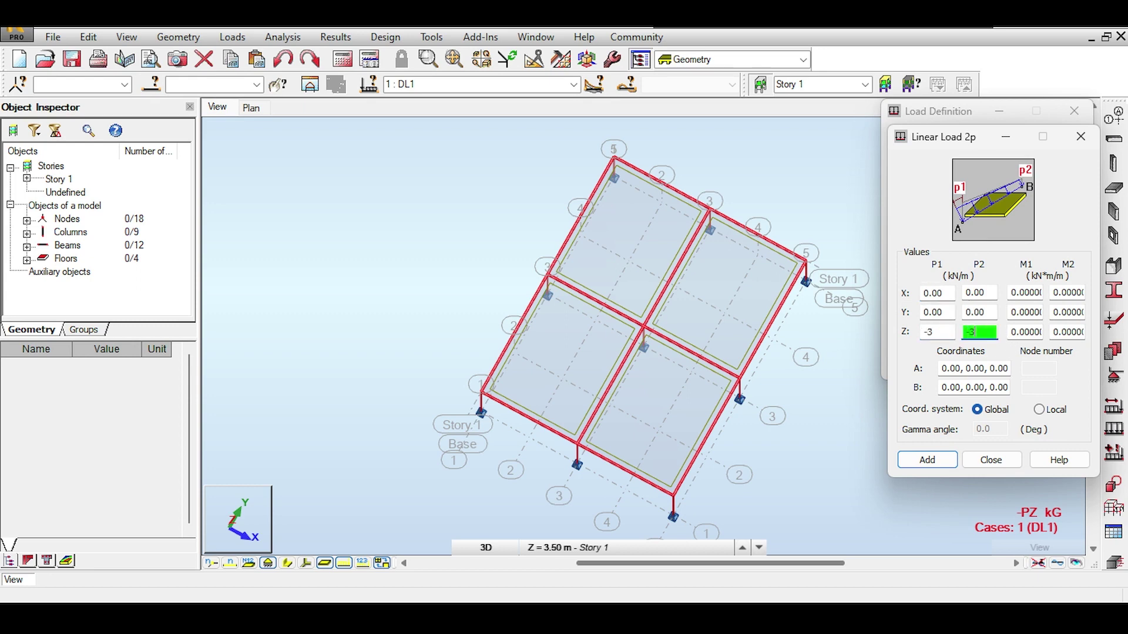
click(947, 369)
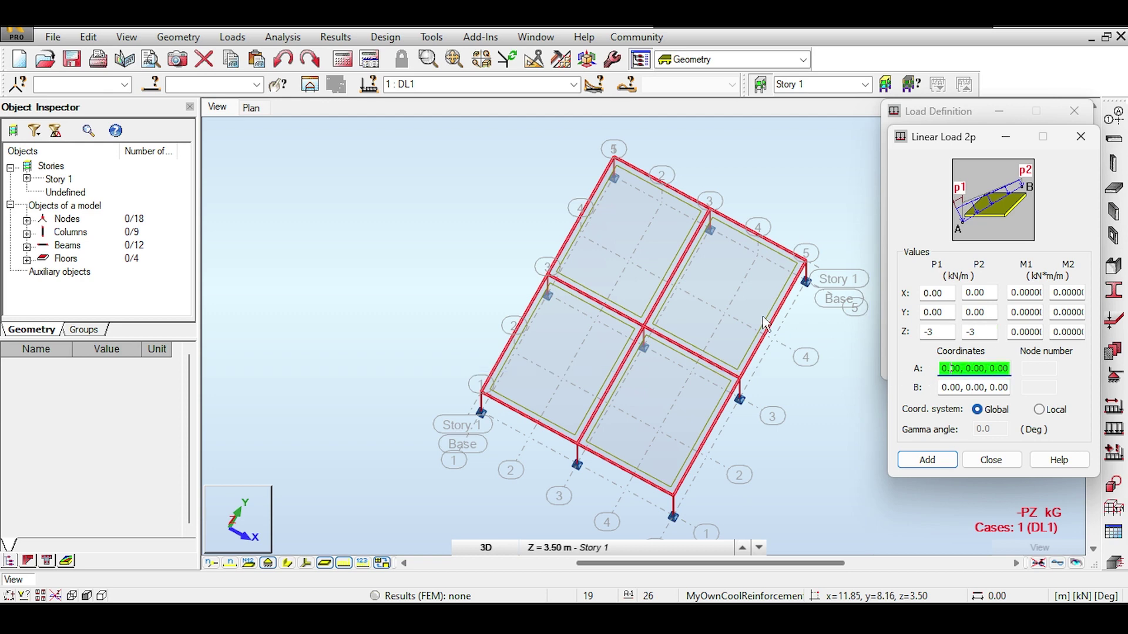
scroll(611, 275, up, 2)
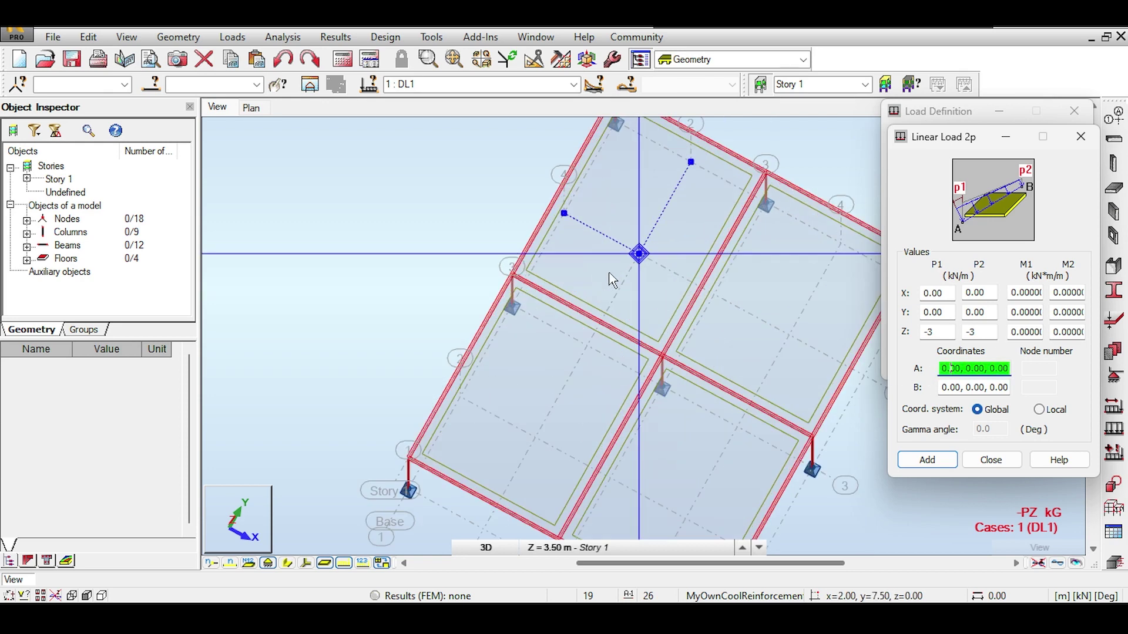
click(563, 183)
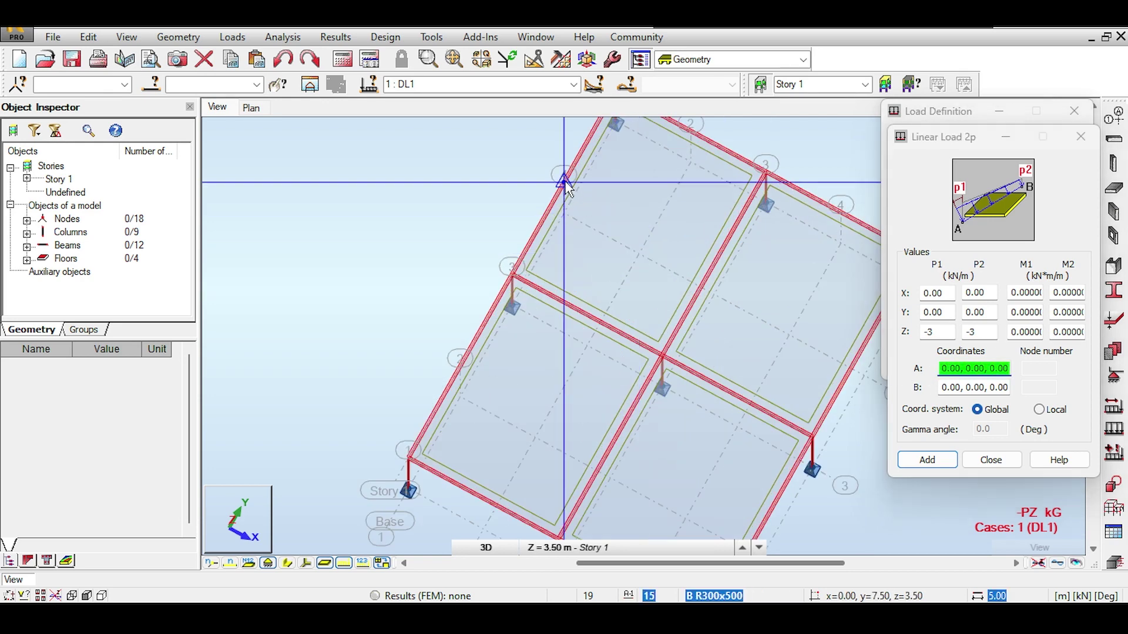
click(640, 219)
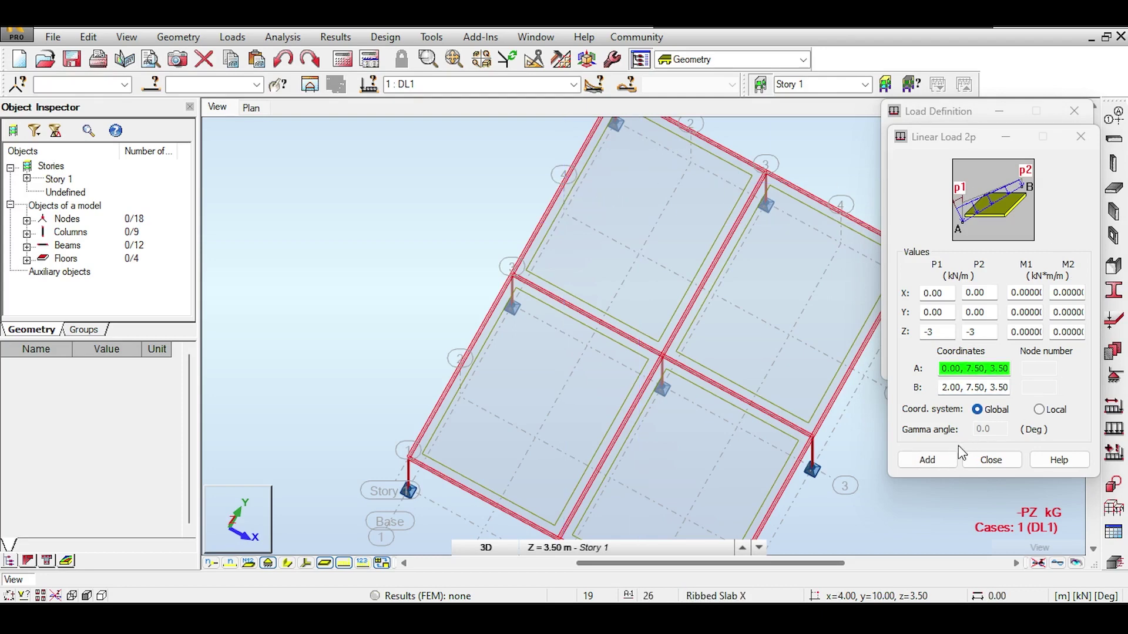
click(944, 459)
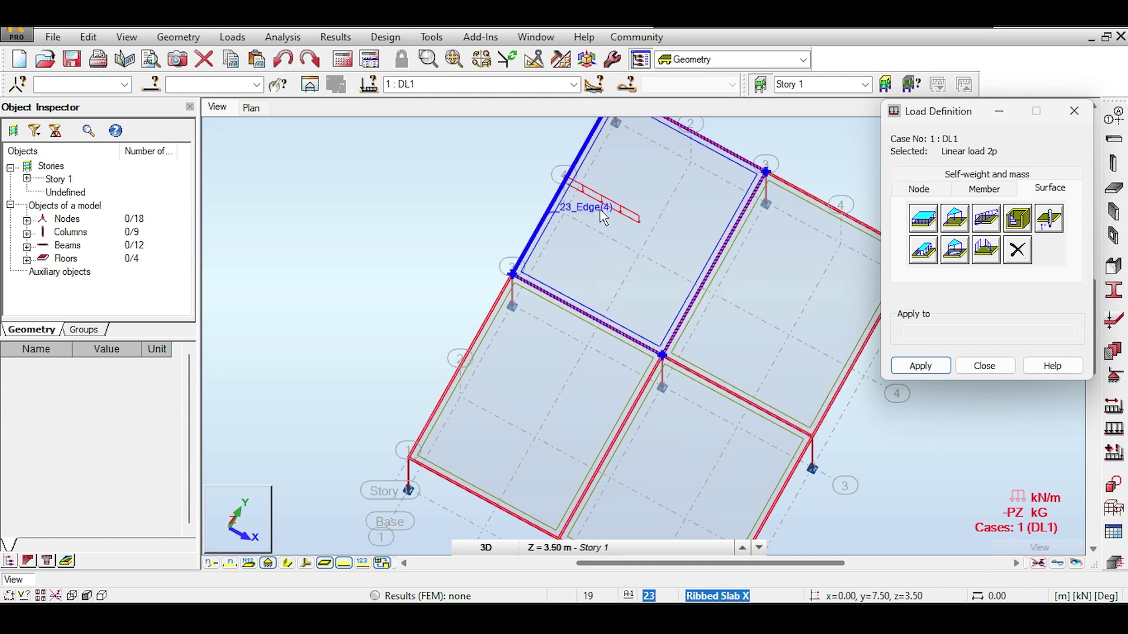
Add a second -3 kN/m linear load from (2, 7.5) to (2, 10)
click(992, 231)
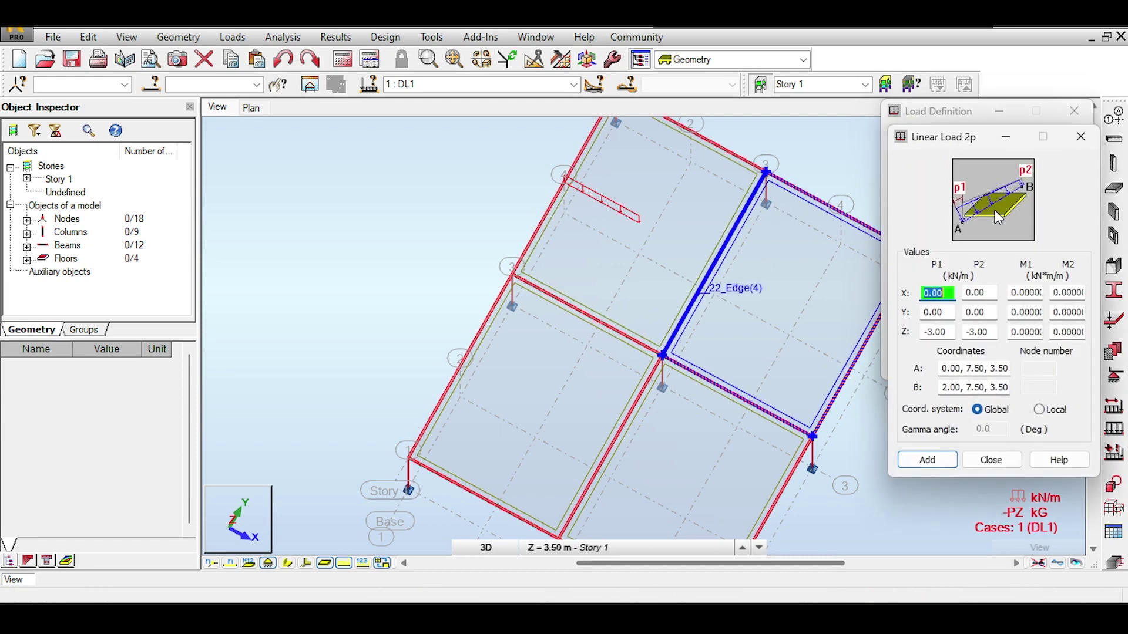
click(969, 368)
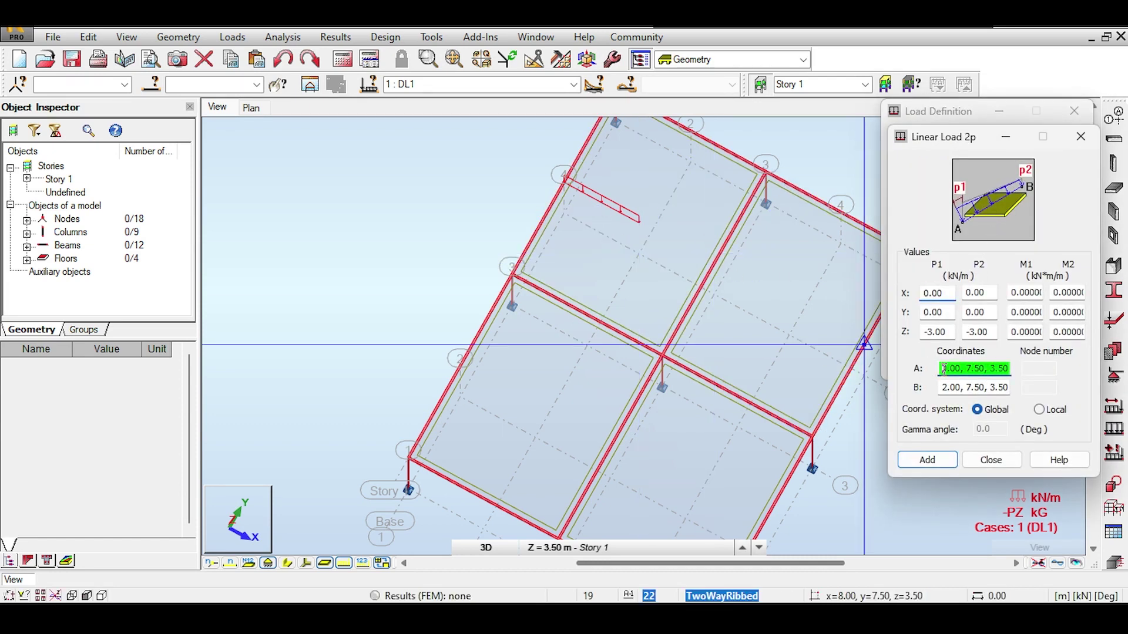
click(640, 222)
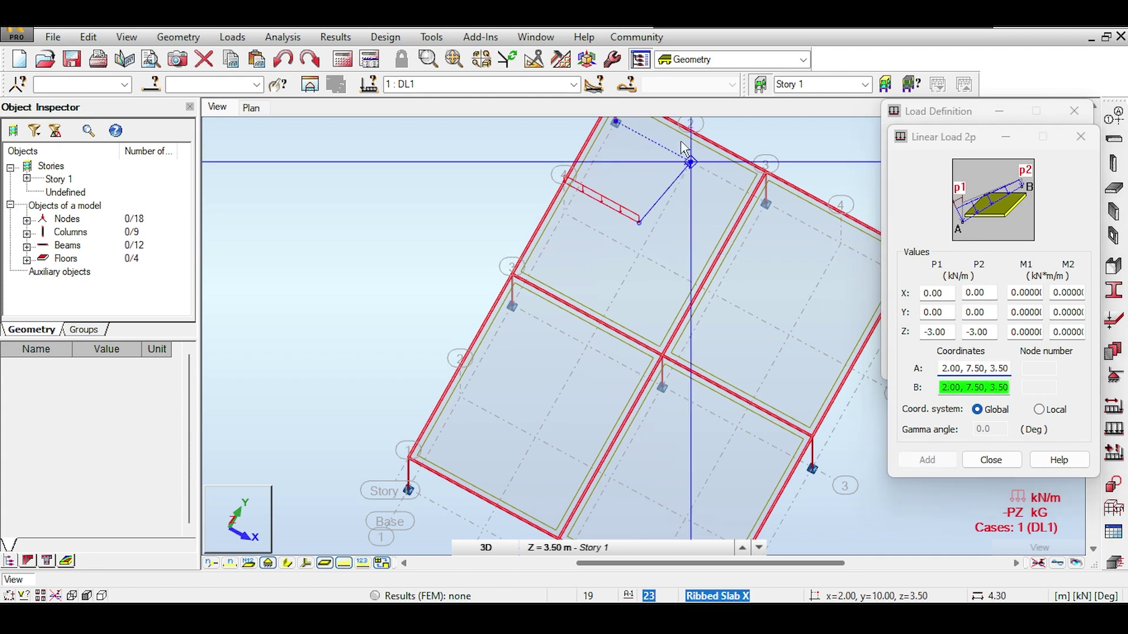
click(691, 131)
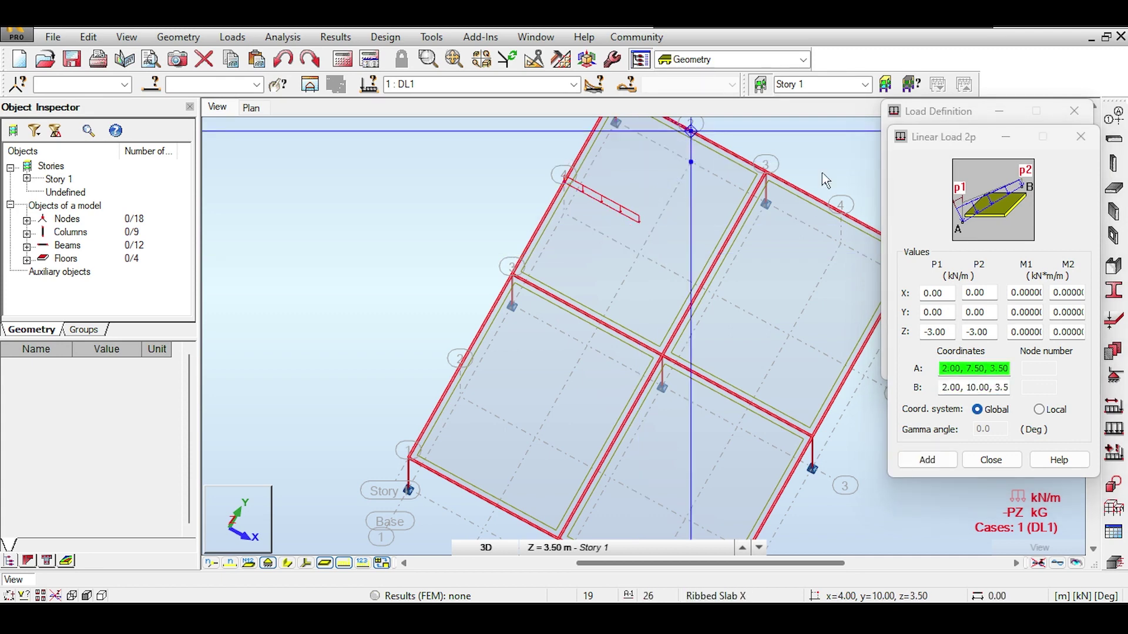
click(923, 459)
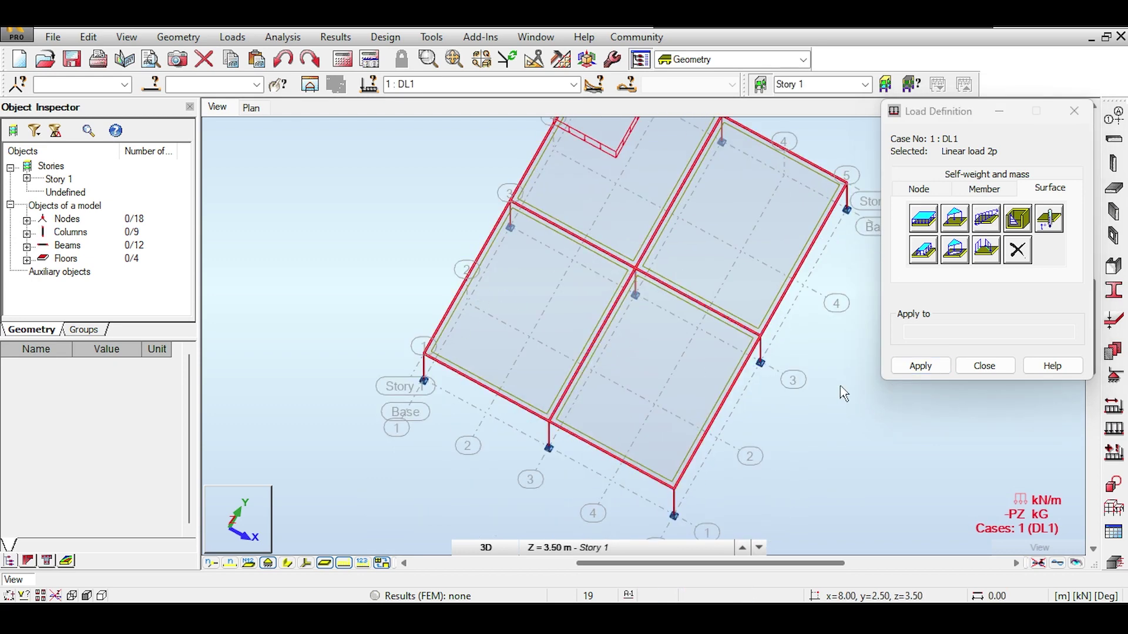
Add a -3 kN/m linear load along y = 2.5 from x = 0 to x = 4
click(984, 222)
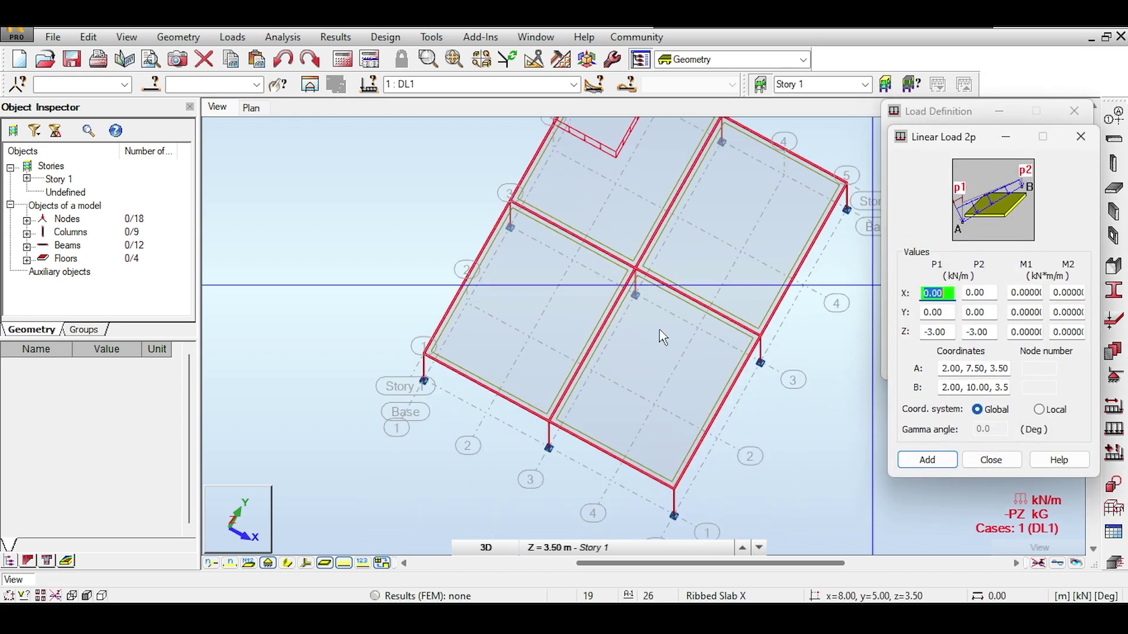
click(467, 276)
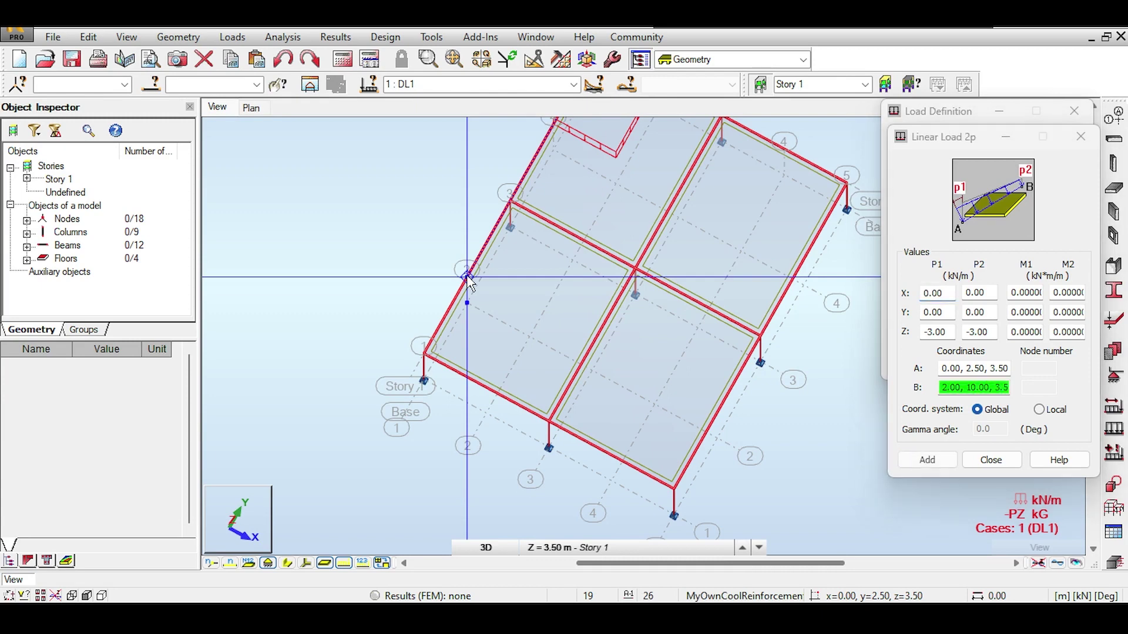
click(588, 336)
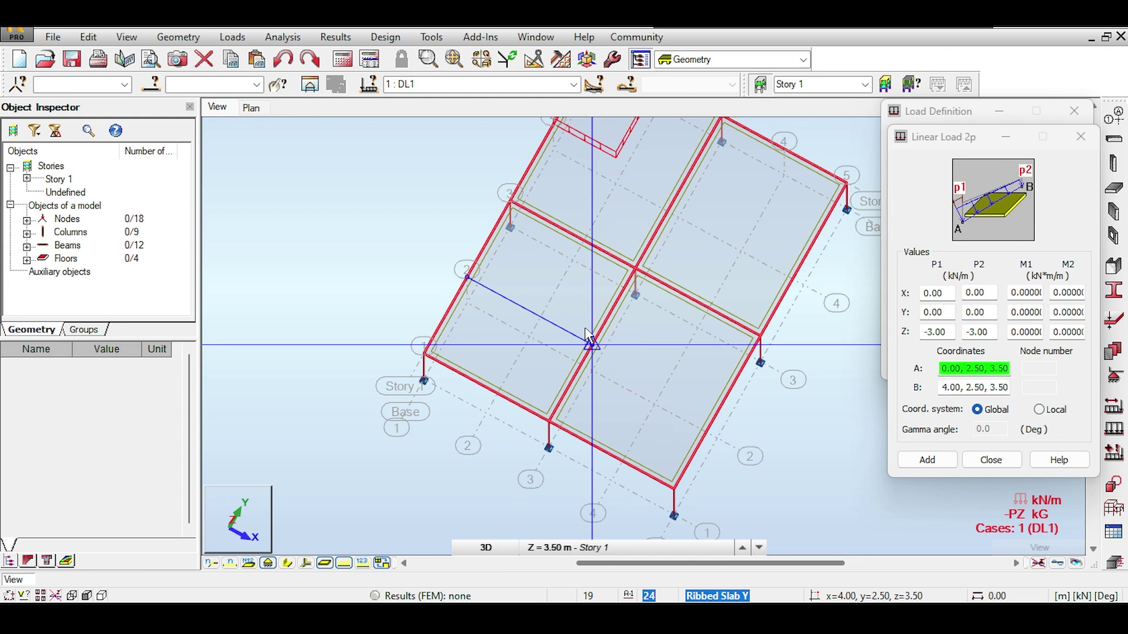
click(952, 463)
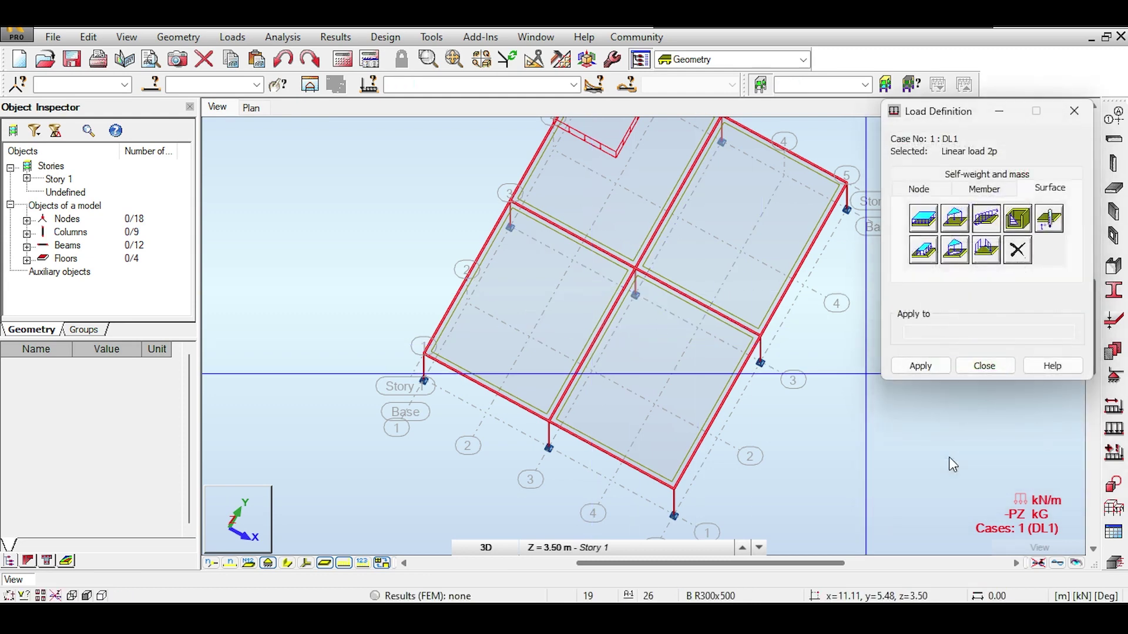
Add another -3 kN/m linear load along y = 2.5 from x = 4 to x = 8
click(986, 220)
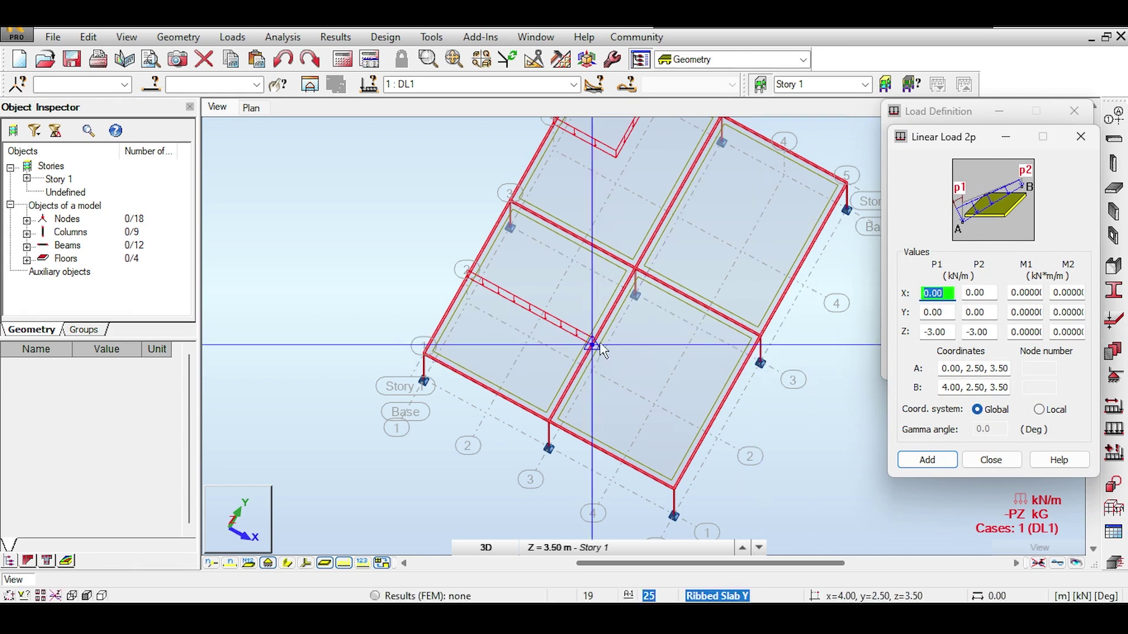
click(958, 368)
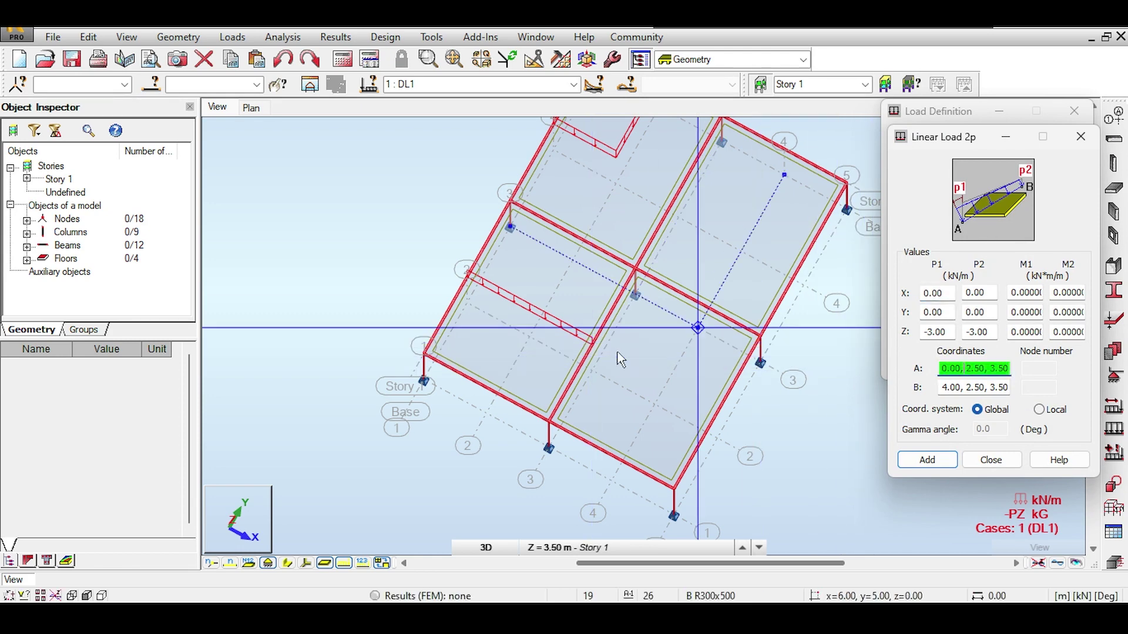
click(714, 404)
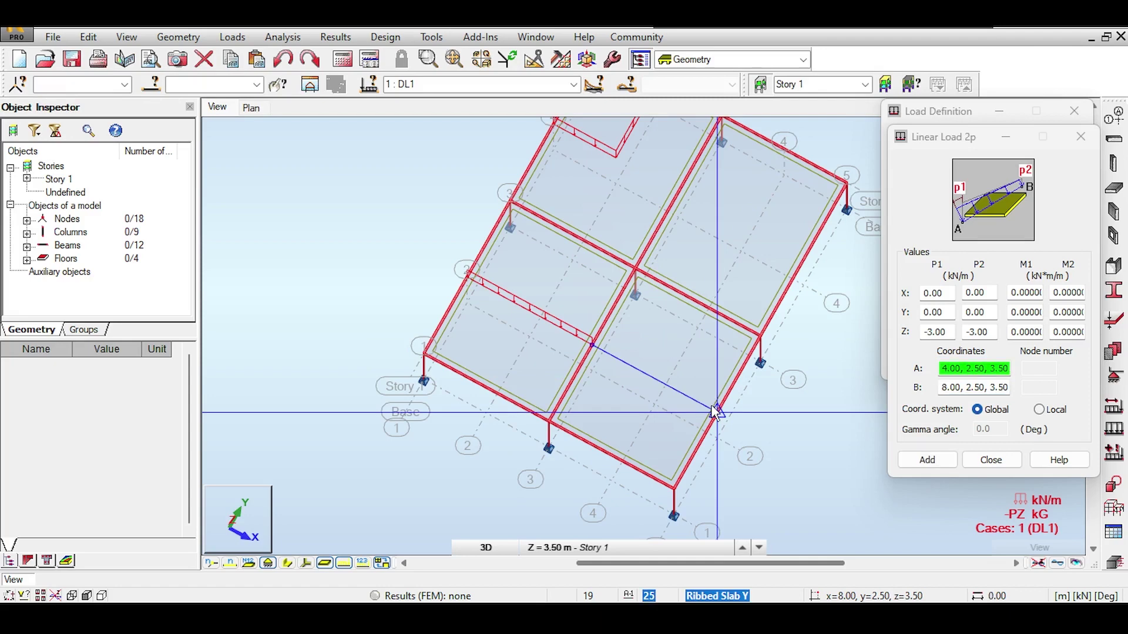
click(927, 460)
Close the load dialogs and turn the model to an isometric view
click(981, 457)
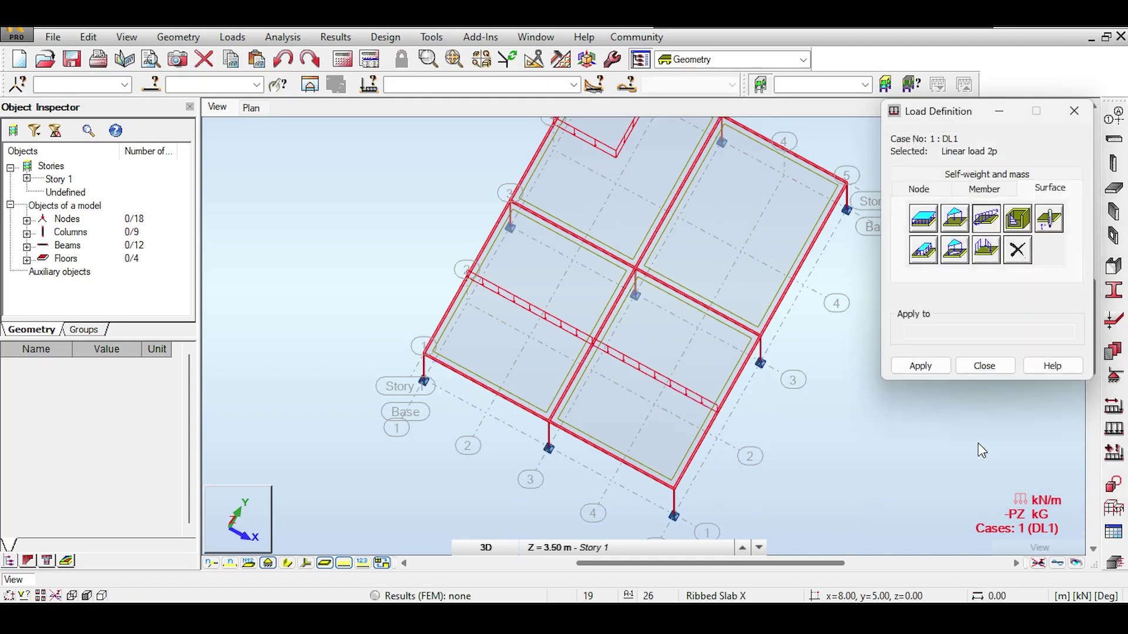
click(984, 366)
middle_drag(939, 329, 831, 295)
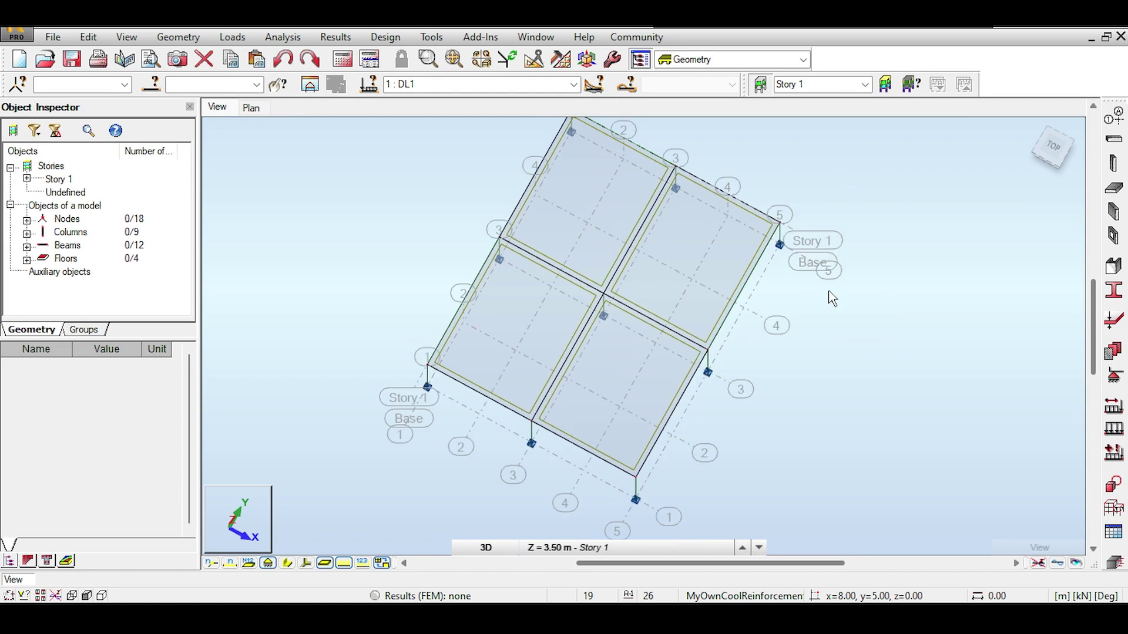
click(1062, 139)
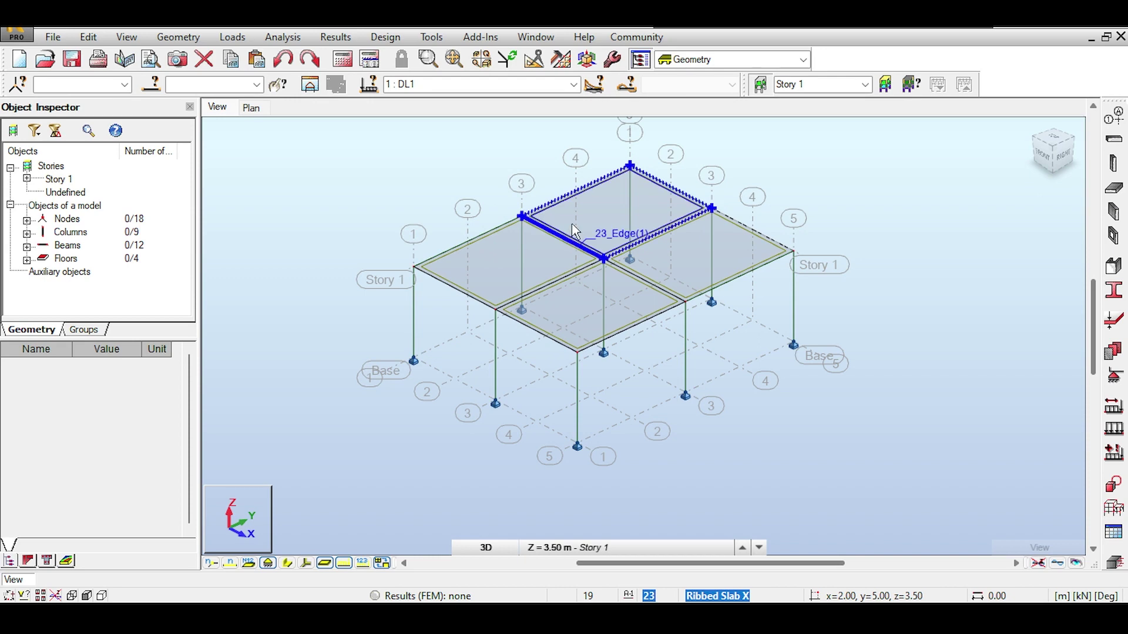
Run the calculations to get the DL1 deformed shape, maximum displacement 1.15 mm
click(342, 67)
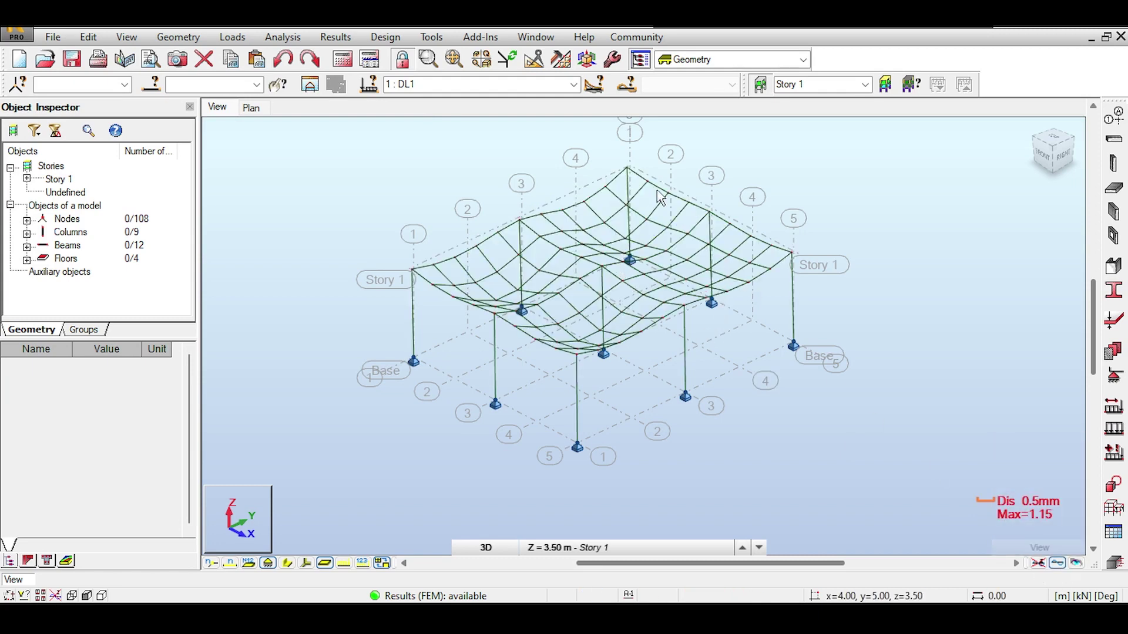
Zoom in, set an isometric top-front-right view and pan the deformed model
scroll(565, 316, up, 1)
scroll(565, 316, up, 1)
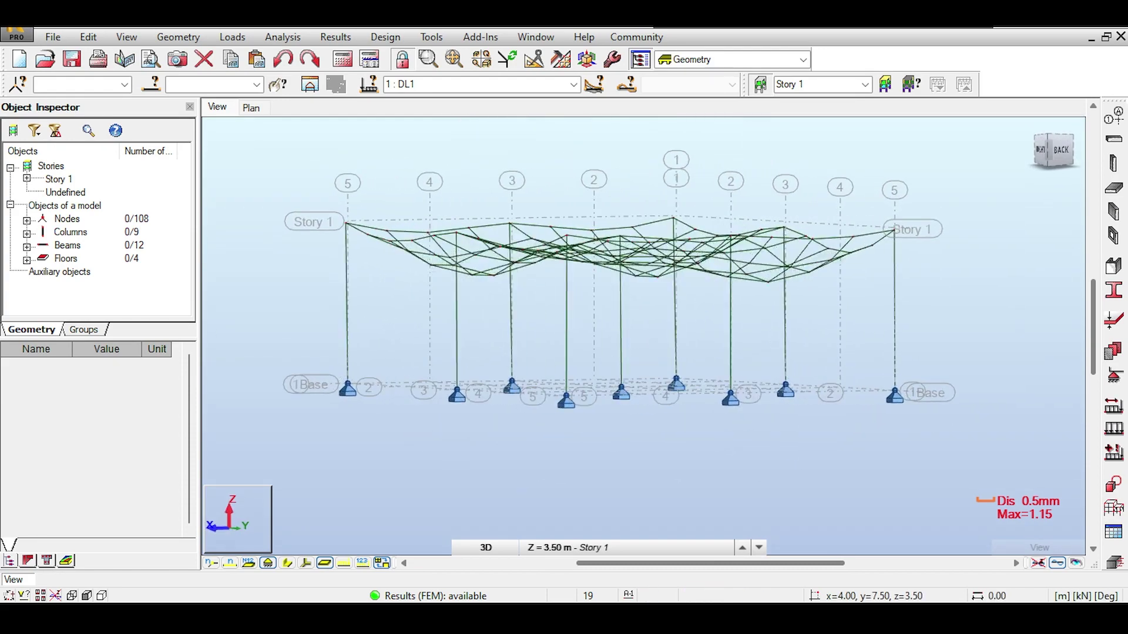
click(1054, 154)
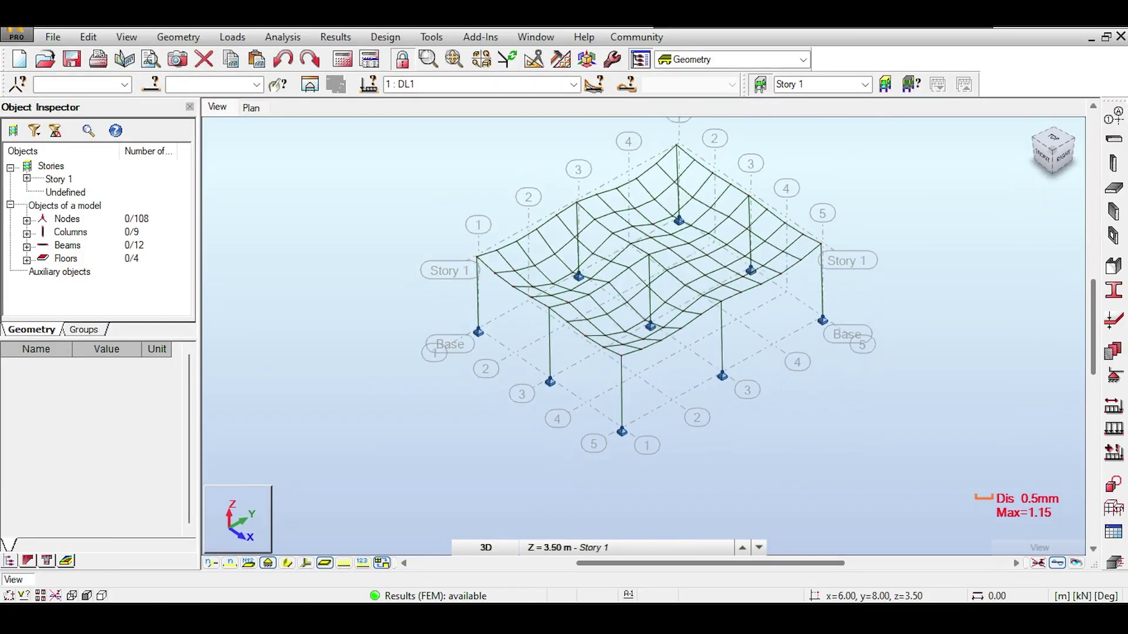
middle_drag(870, 162, 889, 214)
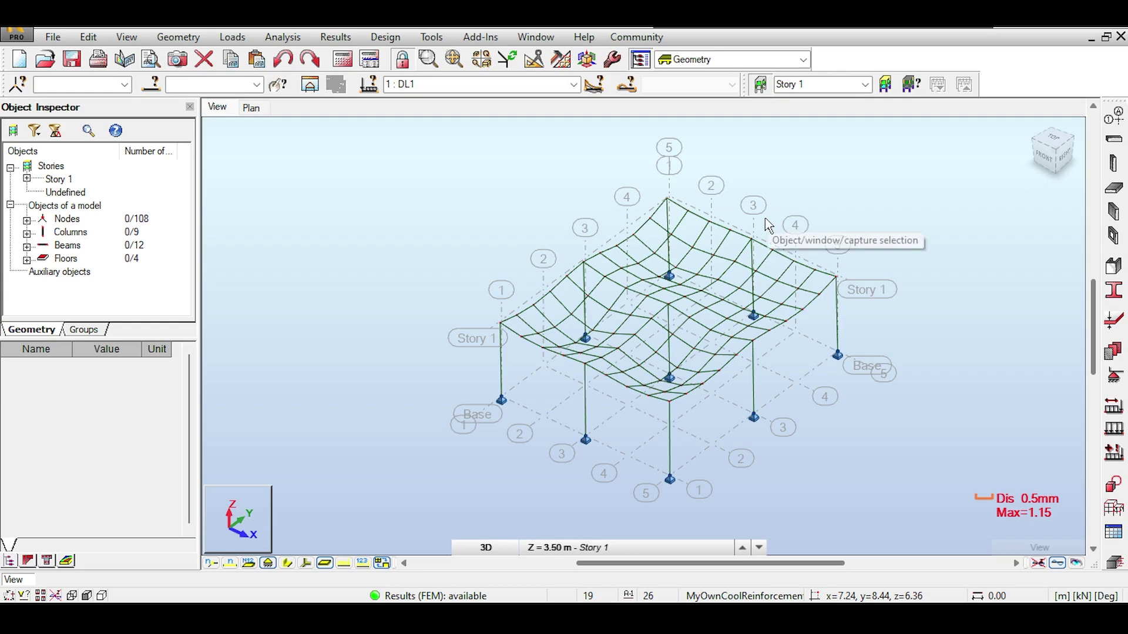
Show the DL1 linear load arrows and reopen the TwoWayRibbed thickness definition
click(345, 564)
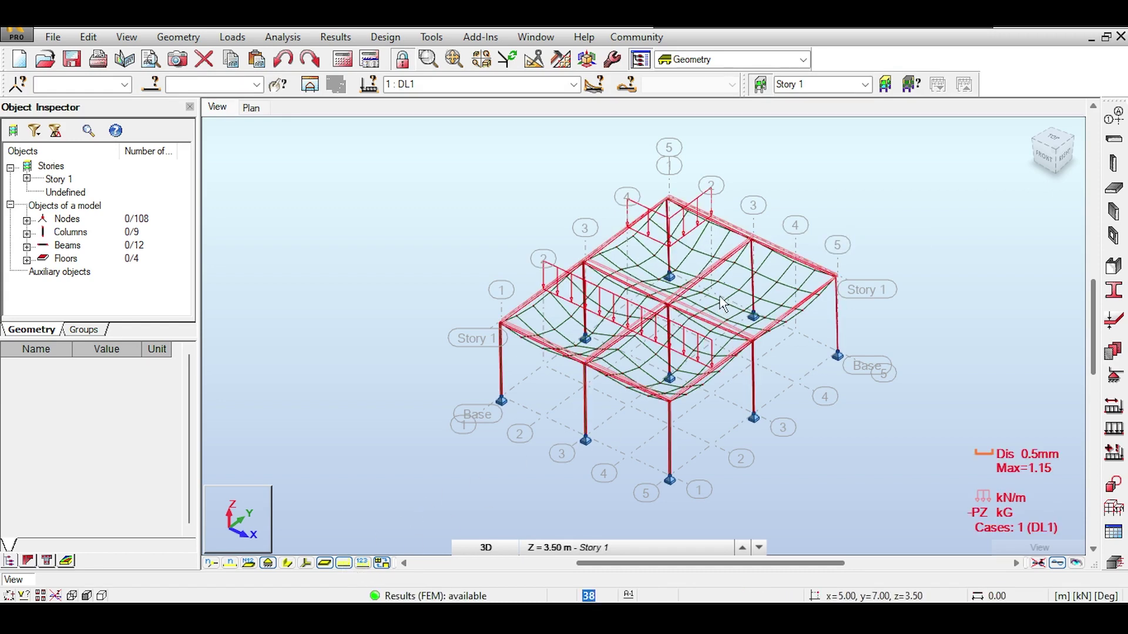
scroll(722, 304, up, 3)
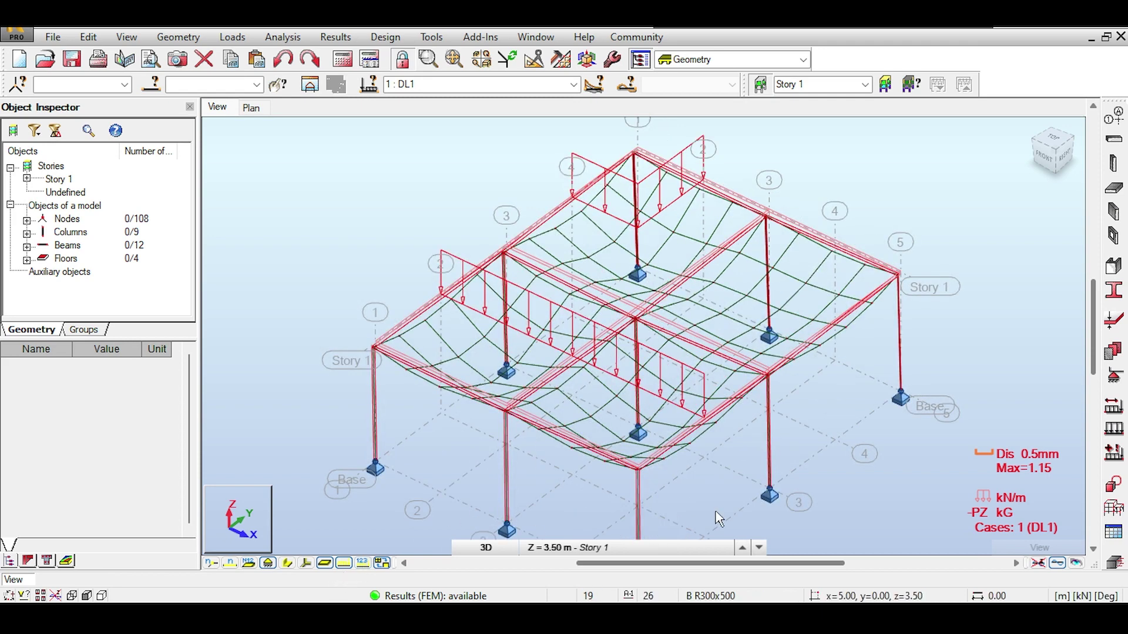
click(340, 564)
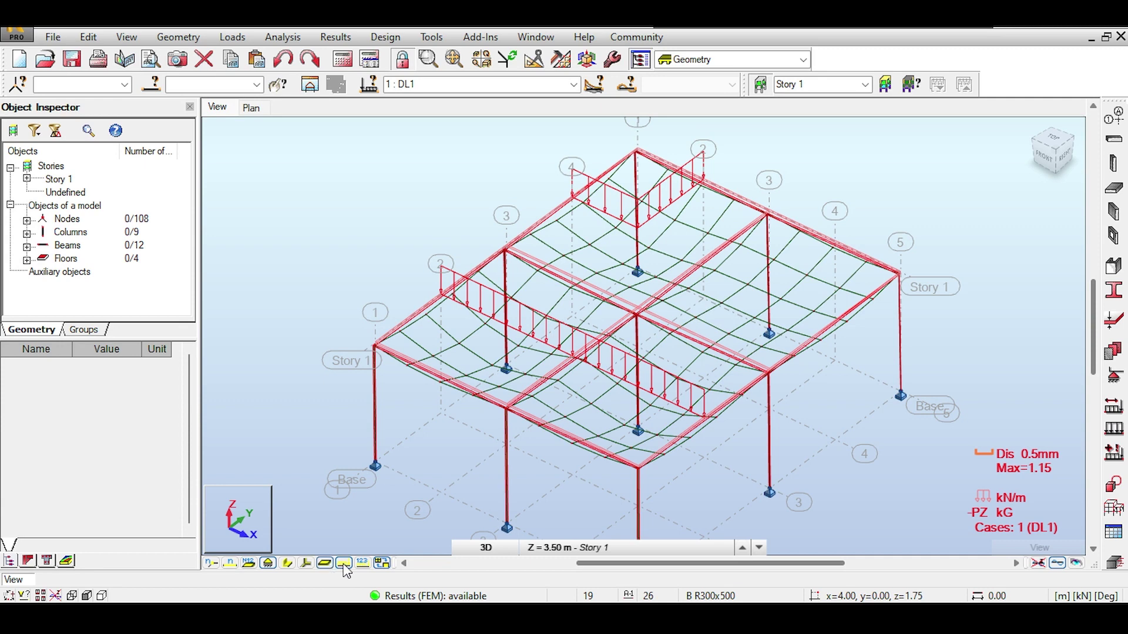
click(1057, 563)
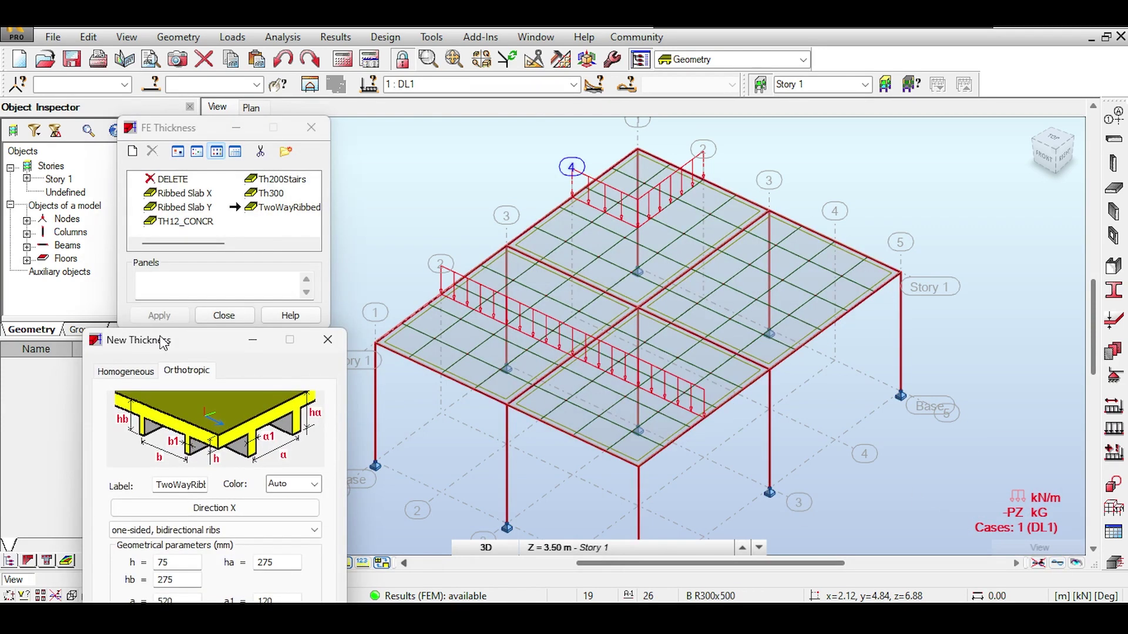